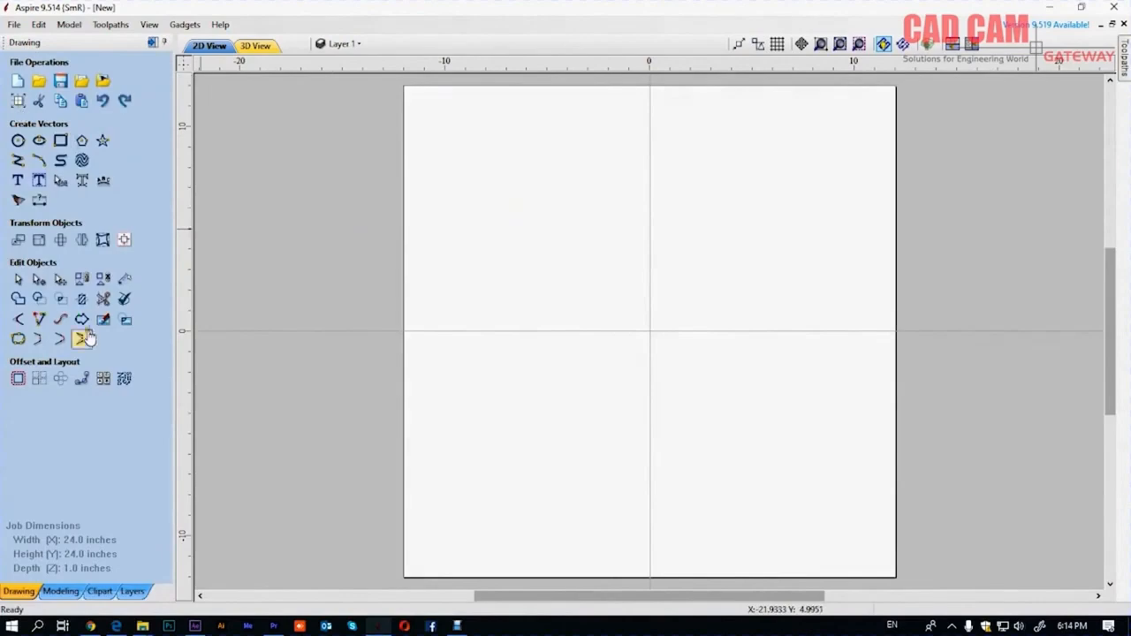
Step: Import the three-flower bitmap from the Flowers pictures folder and enlarge it to about 20.59 by 21.05 inches
left_click(103, 80)
double_click(504, 128)
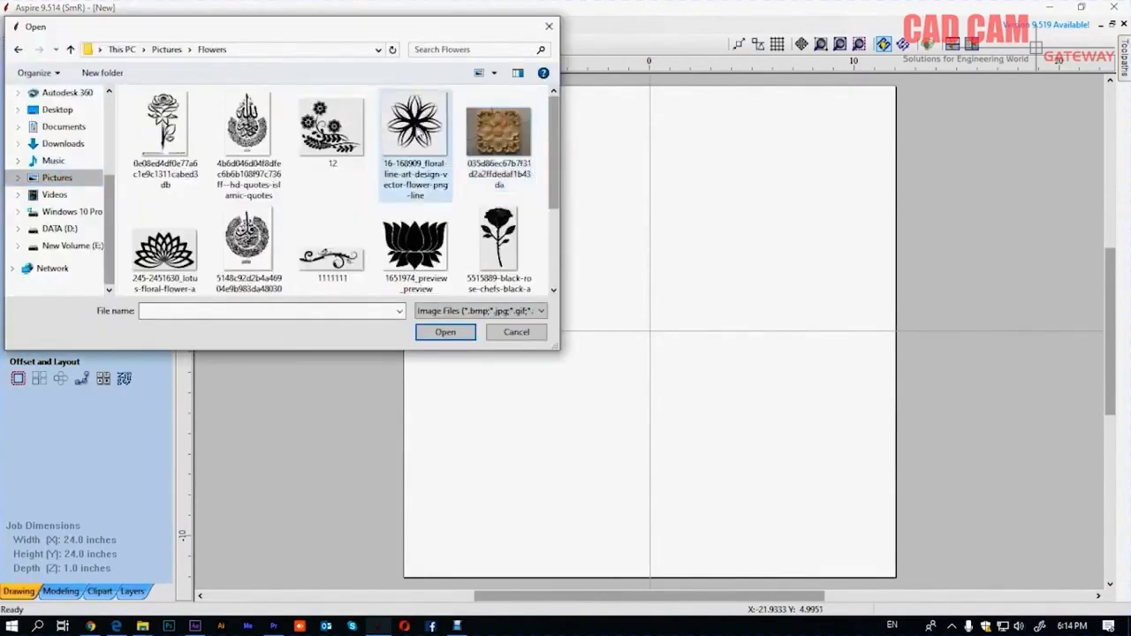
scroll(336, 213, "down", 2)
double_click(336, 214)
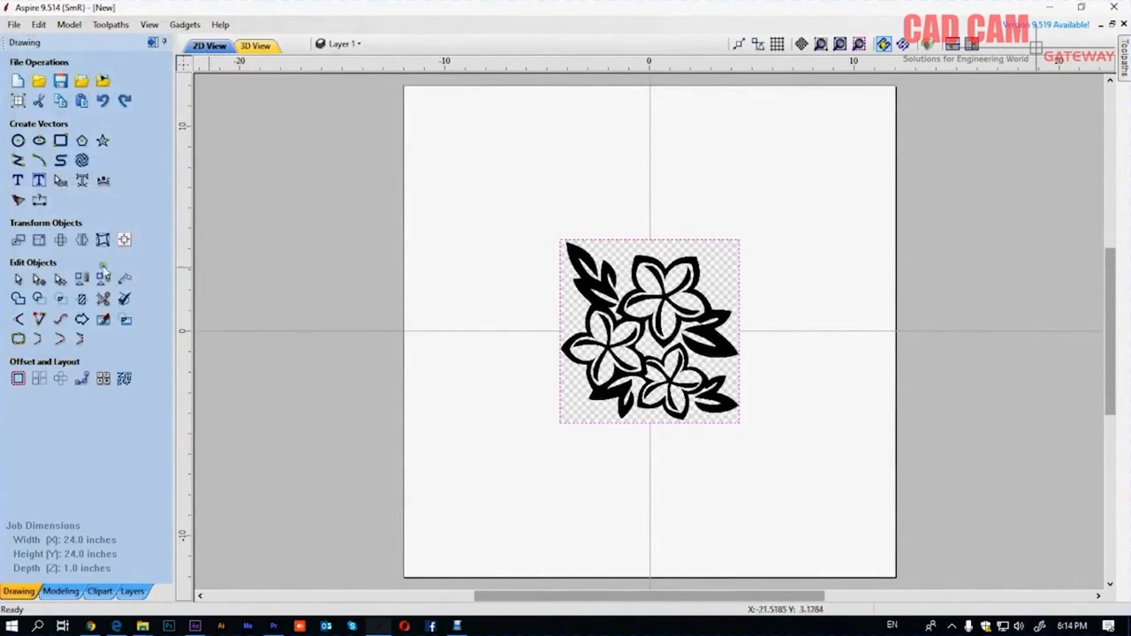
left_click(61, 279)
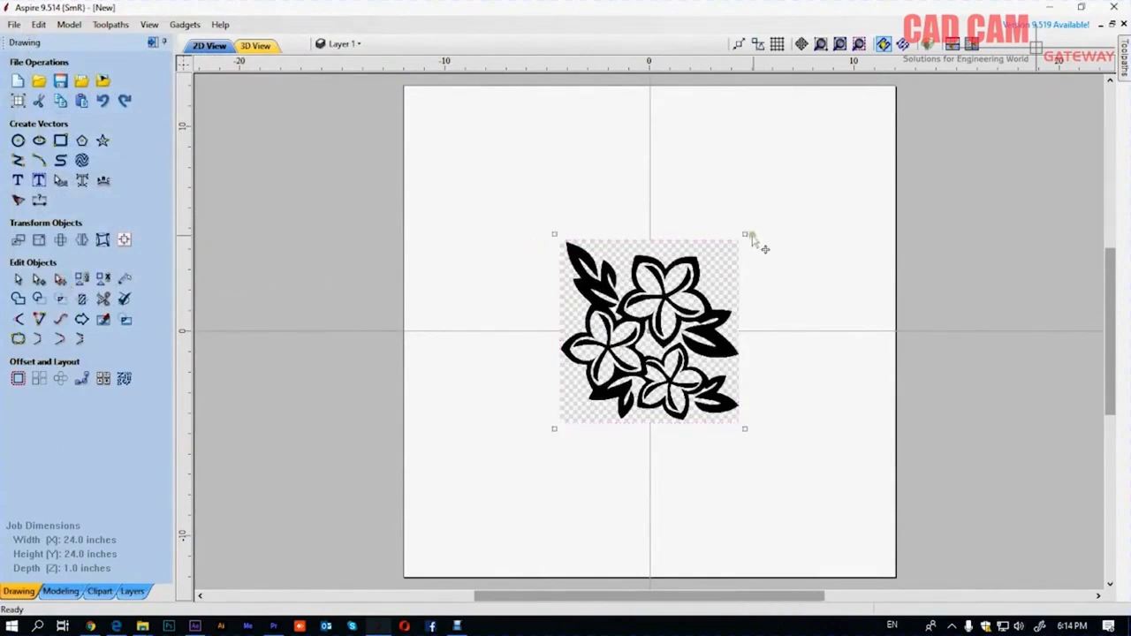
left_click_drag(745, 233, 889, 114)
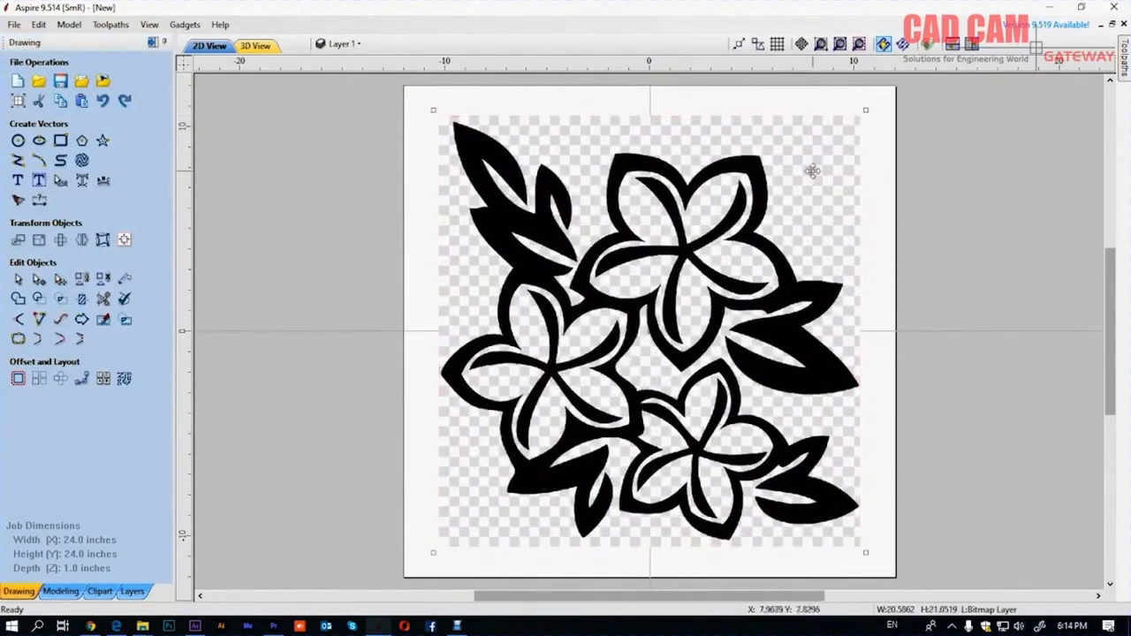
Step: Raise the flower picture's contrast and brightness slightly, lower its gamma a little, and apply the adjustments
left_click(101, 321)
left_click_drag(94, 104, 99, 129)
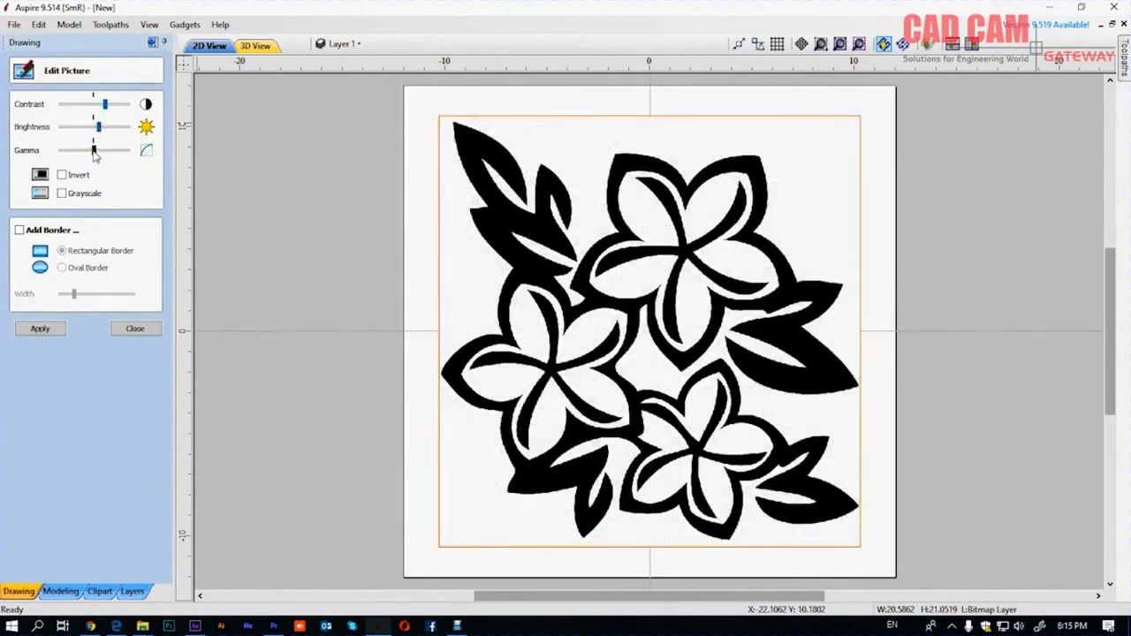
left_click_drag(92, 156, 86, 154)
left_click(40, 328)
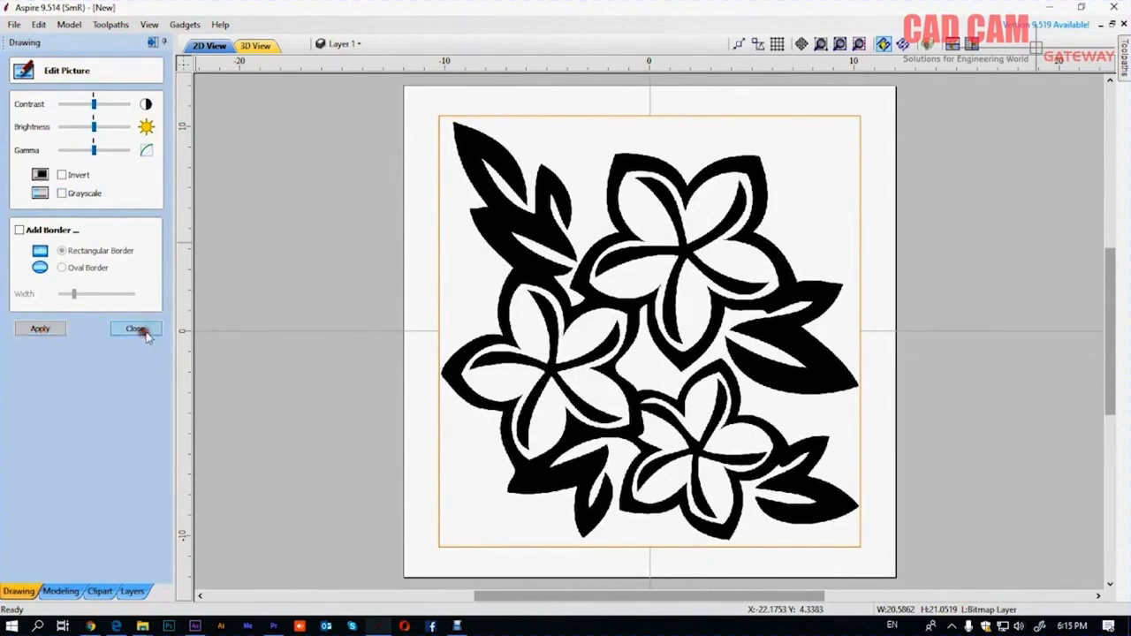
left_click(134, 329)
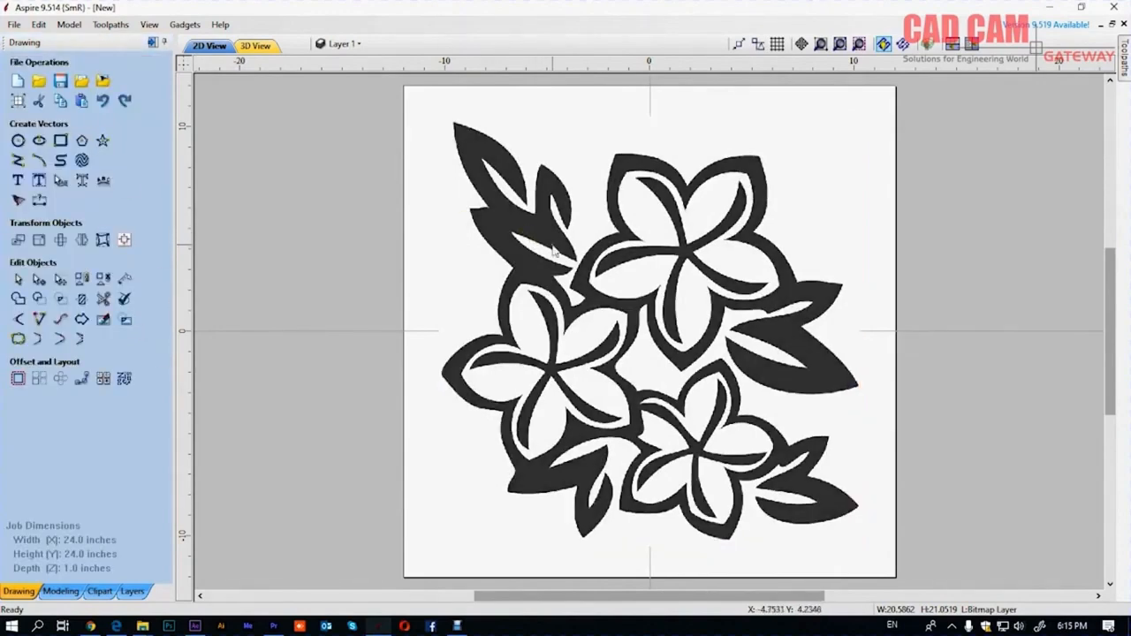
Step: Reduce the fading of the non-selected flower bitmap to its minimum in the bitmap properties
left_click(501, 217)
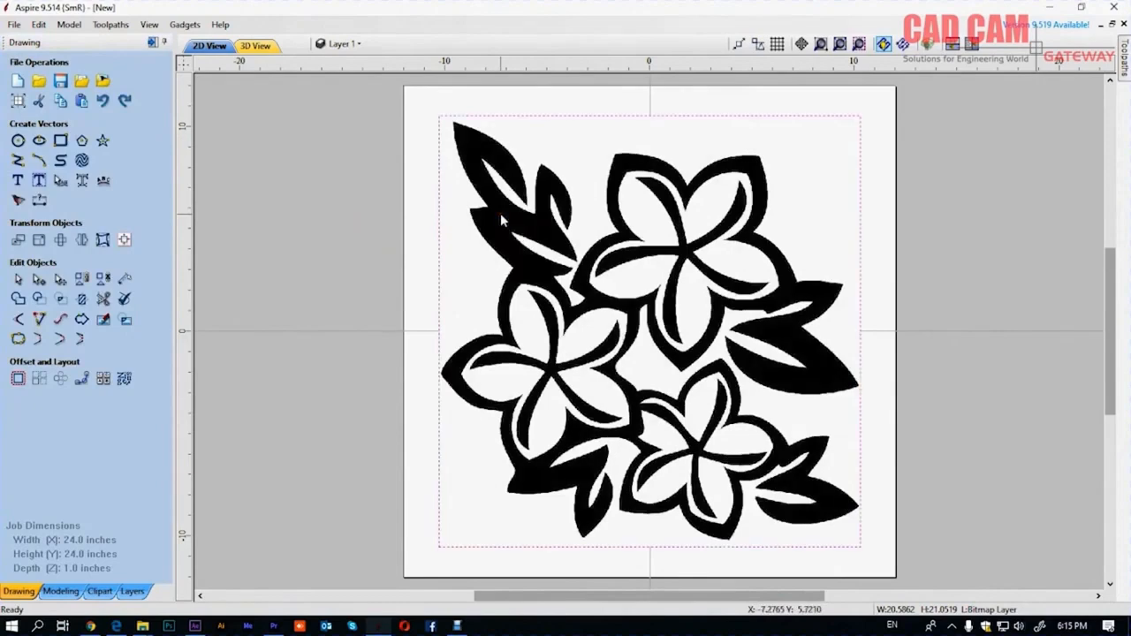
left_click(363, 218)
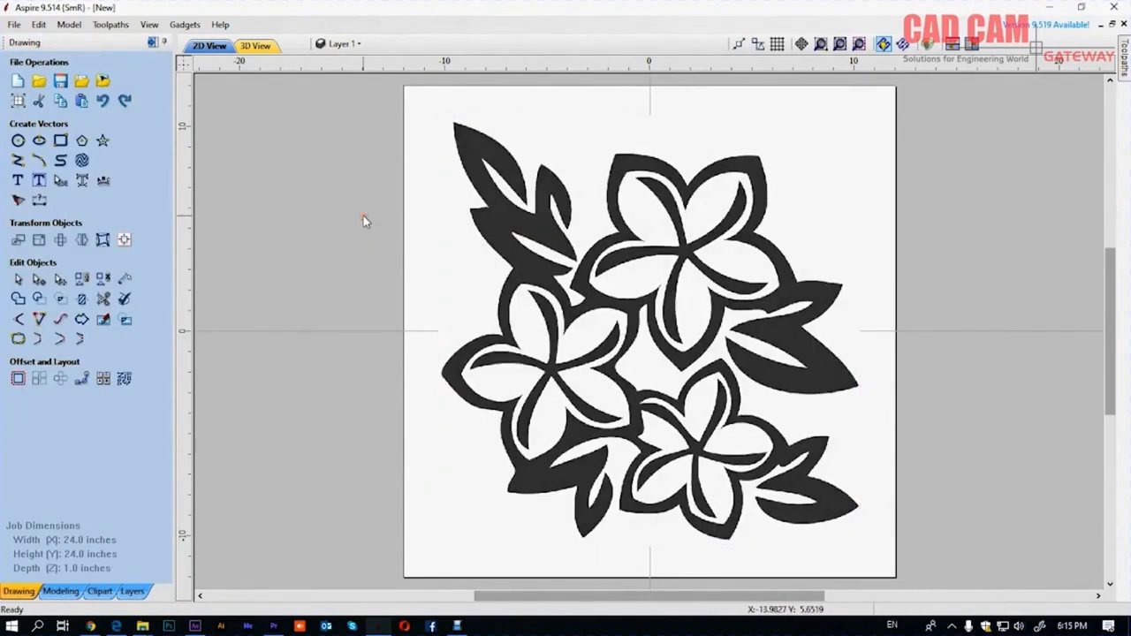
left_click(501, 218)
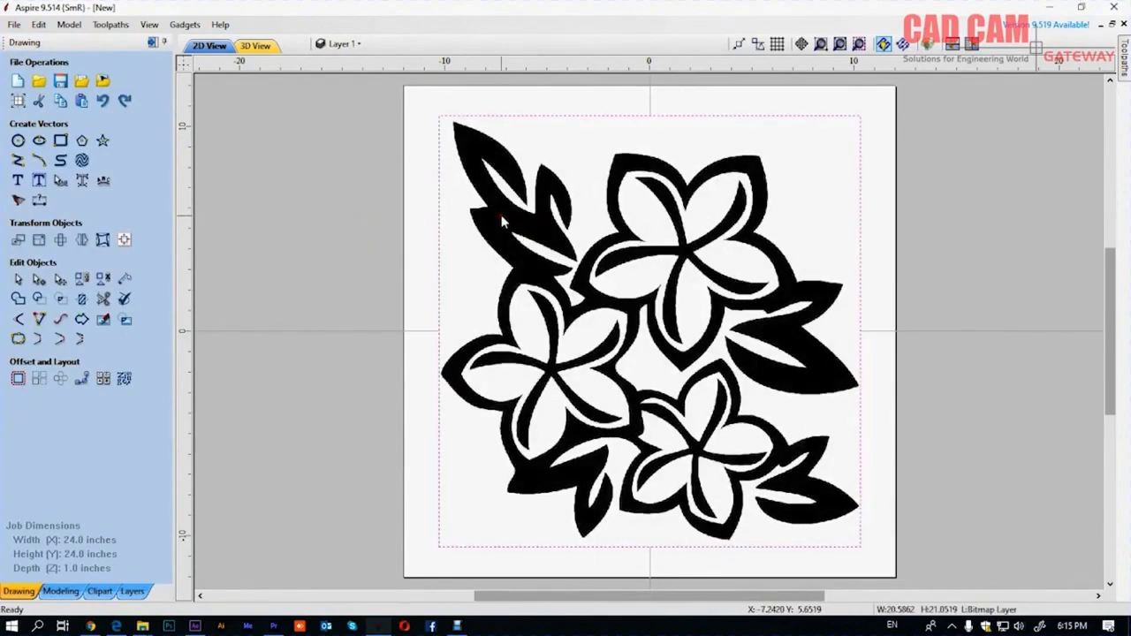
right_click(501, 220)
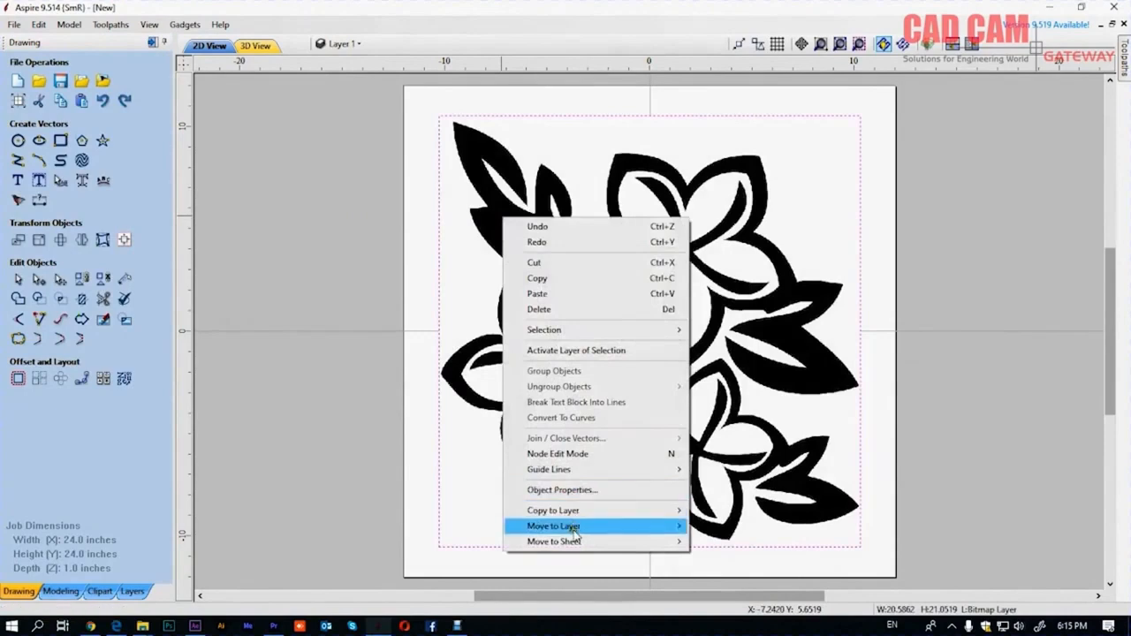
mouse_move(574, 528)
left_click(562, 489)
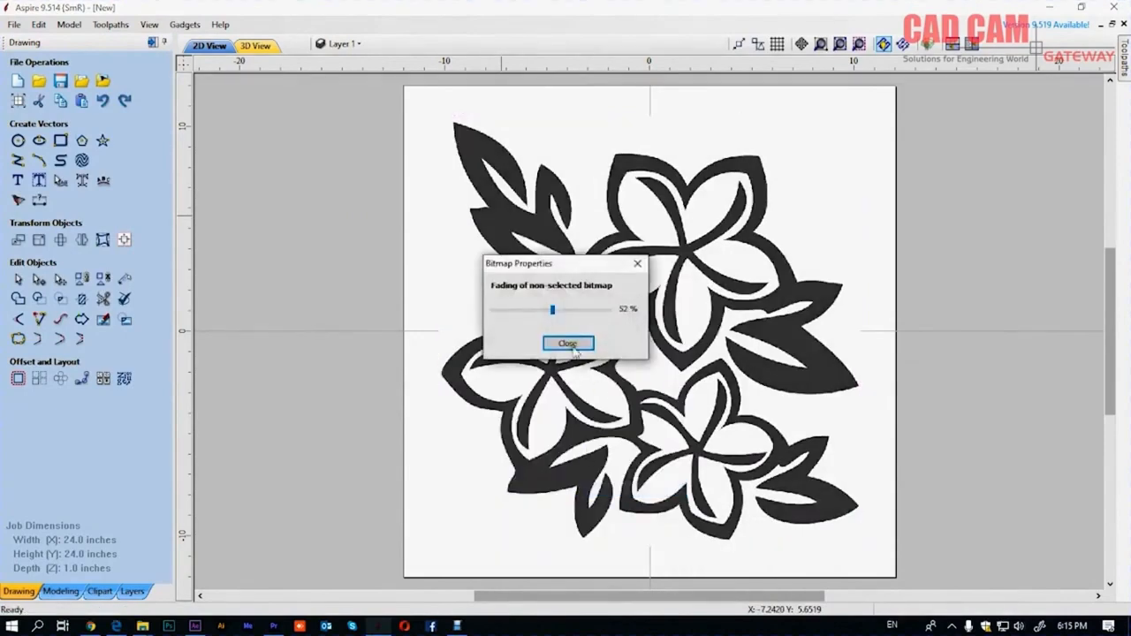
left_click_drag(553, 311, 457, 305)
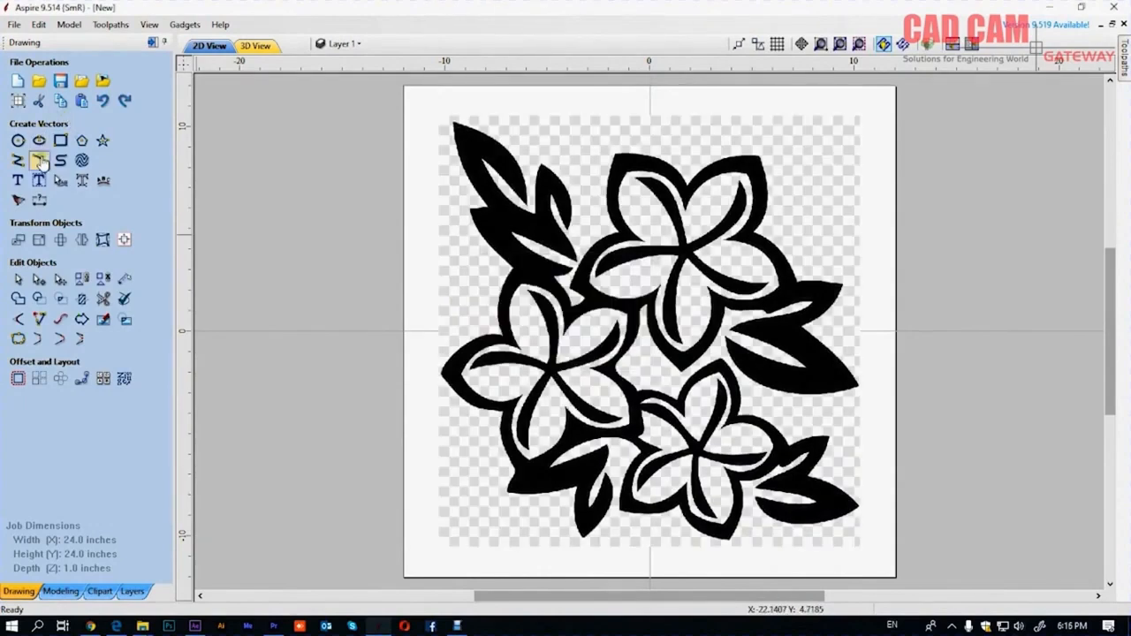
Step: Trace the flower bitmap's black areas into vectors in color mode with 2 colors, corner fit 58% and noise filter 7 pixels
left_click(18, 201)
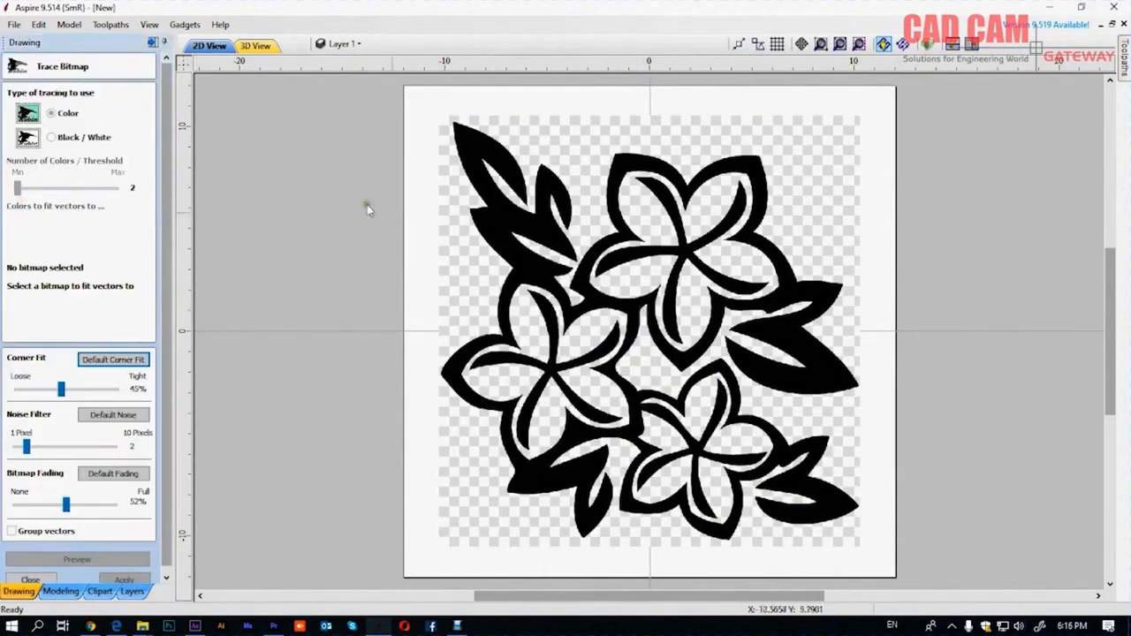
left_click(584, 323)
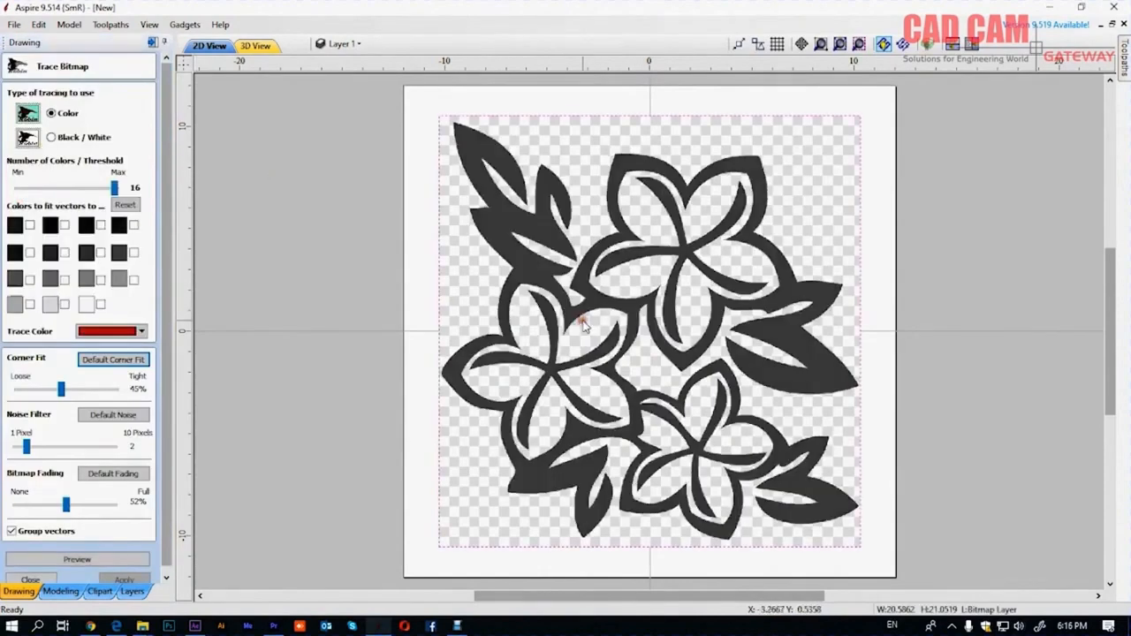
left_click_drag(42, 189, 17, 189)
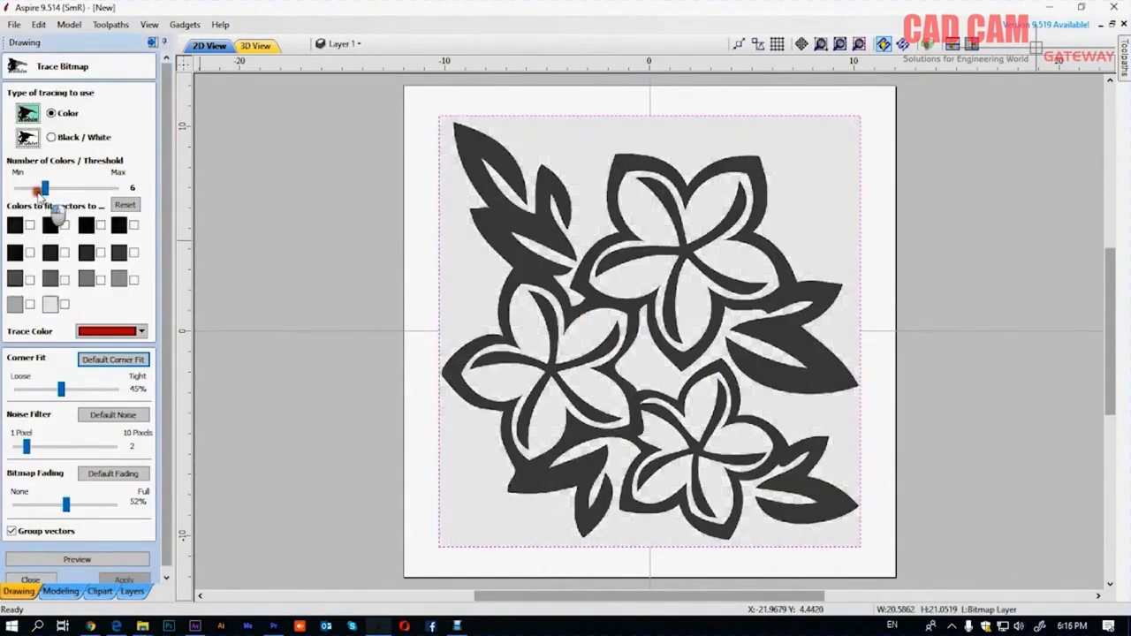
left_click(29, 226)
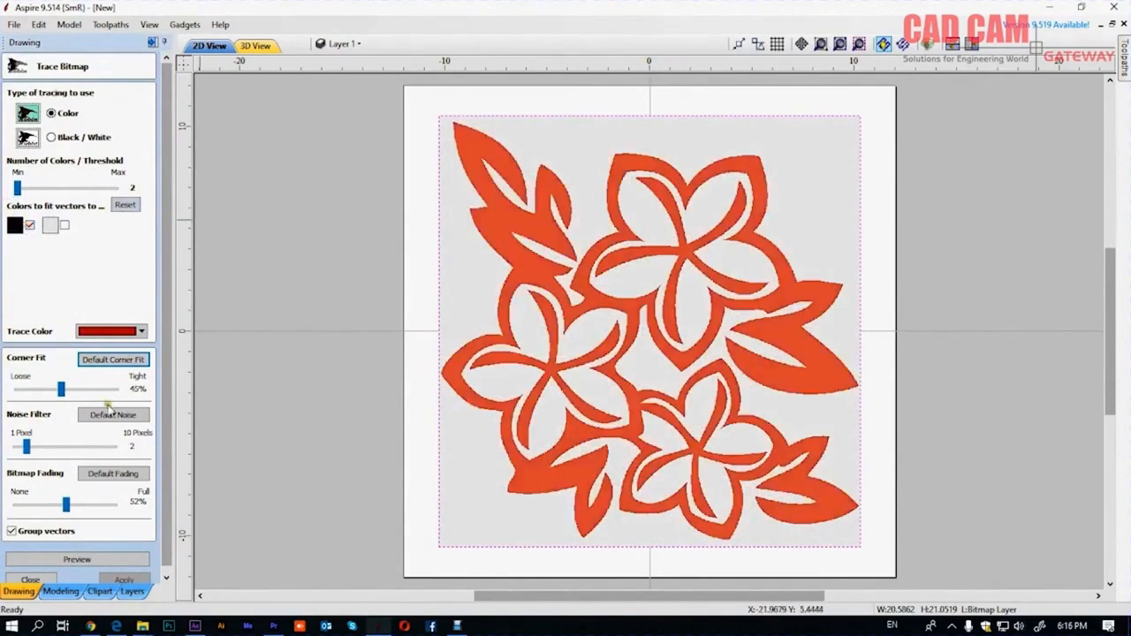
left_click_drag(49, 448, 59, 447)
left_click_drag(61, 389, 73, 389)
left_click_drag(73, 448, 81, 448)
left_click(117, 578)
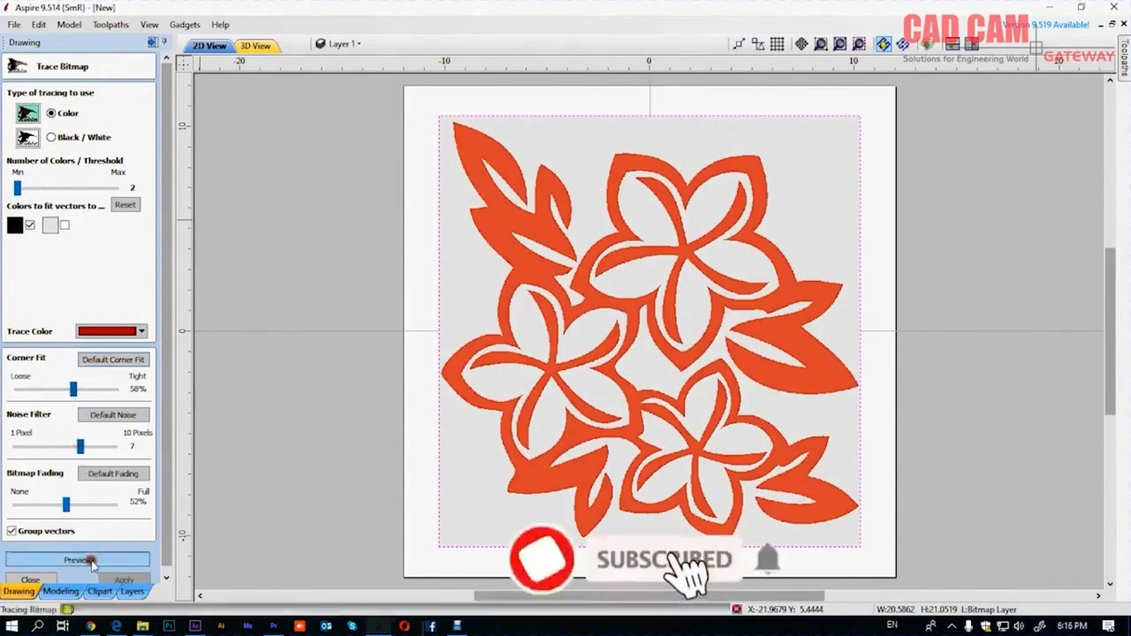
Step: Finish the bitmap tracing and delete the source flower bitmap from behind the traced vectors
left_click(30, 579)
left_click(450, 262)
key("Delete")
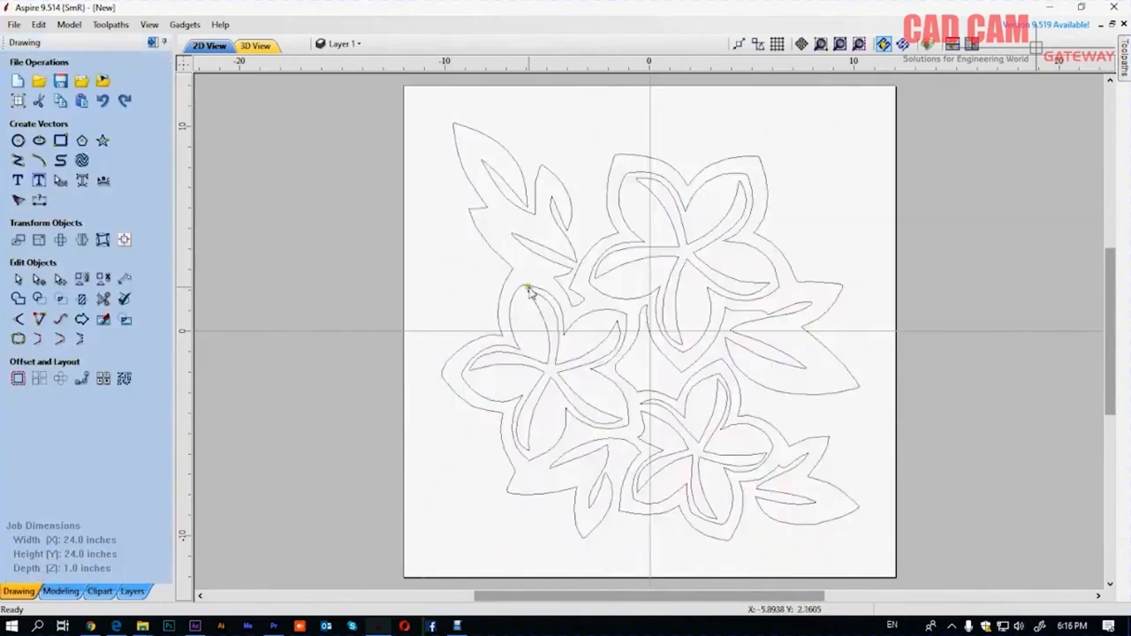
Step: Check the traced vectors by selecting the outer outline, the upper flower's petal outline and the star-shaped flower centers in turn
key("ctrl+a")
left_click(593, 216)
left_click(595, 243)
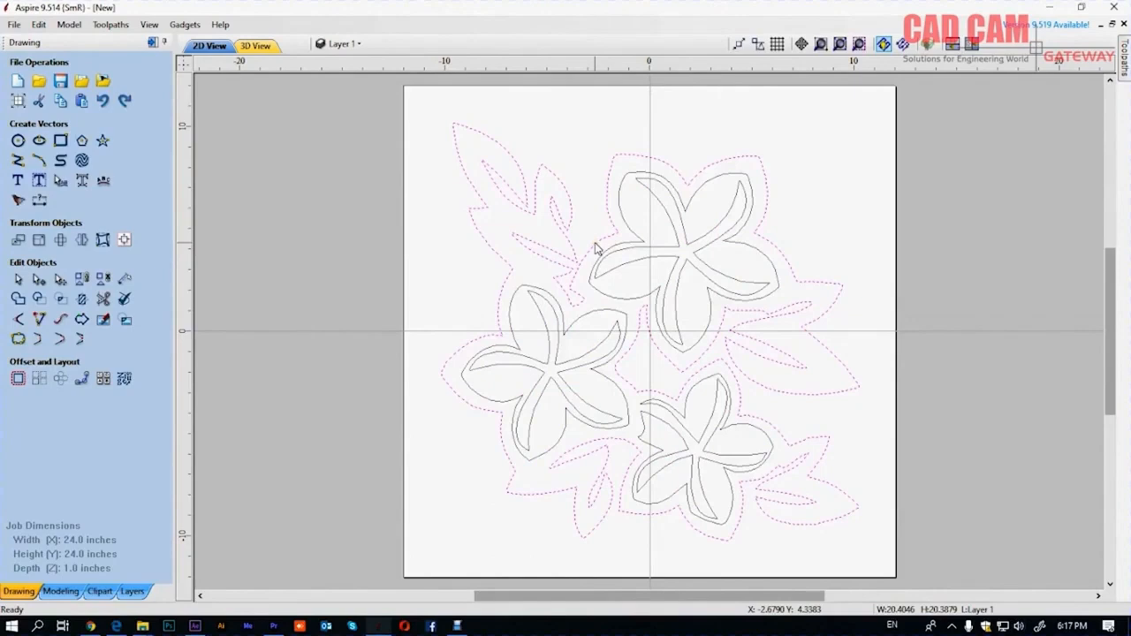
left_click(635, 235)
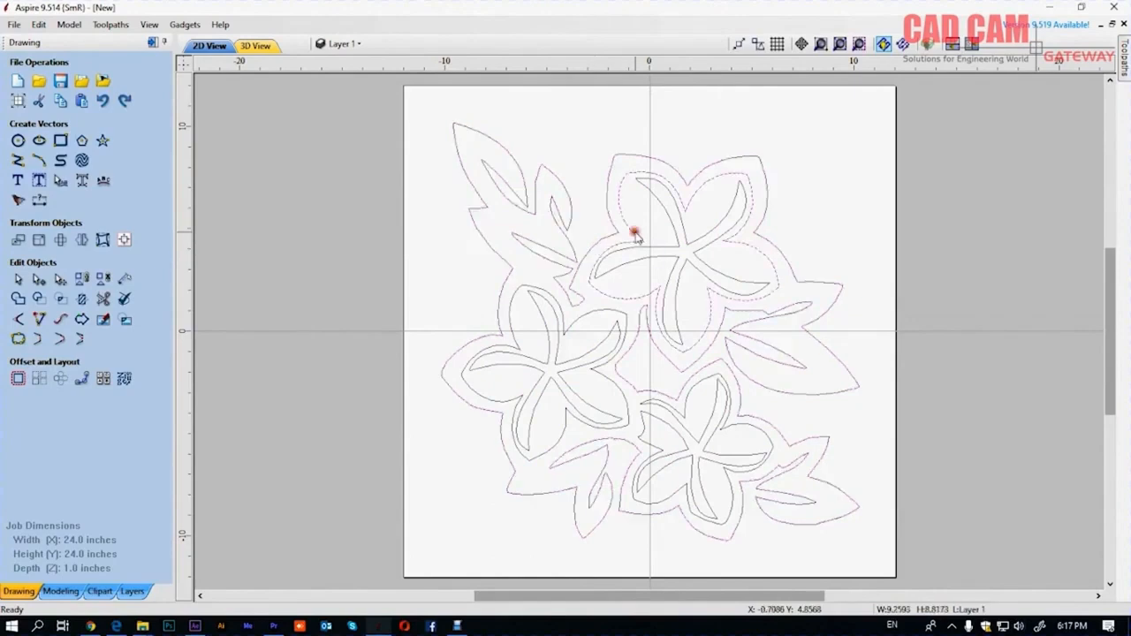
left_click(672, 227)
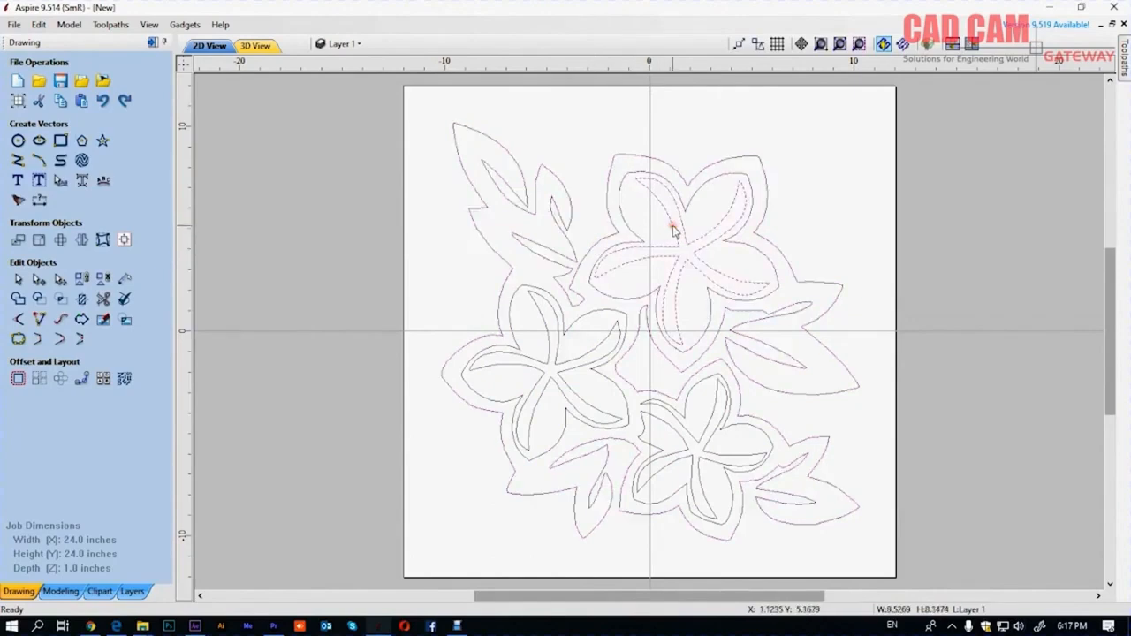
left_click(557, 320)
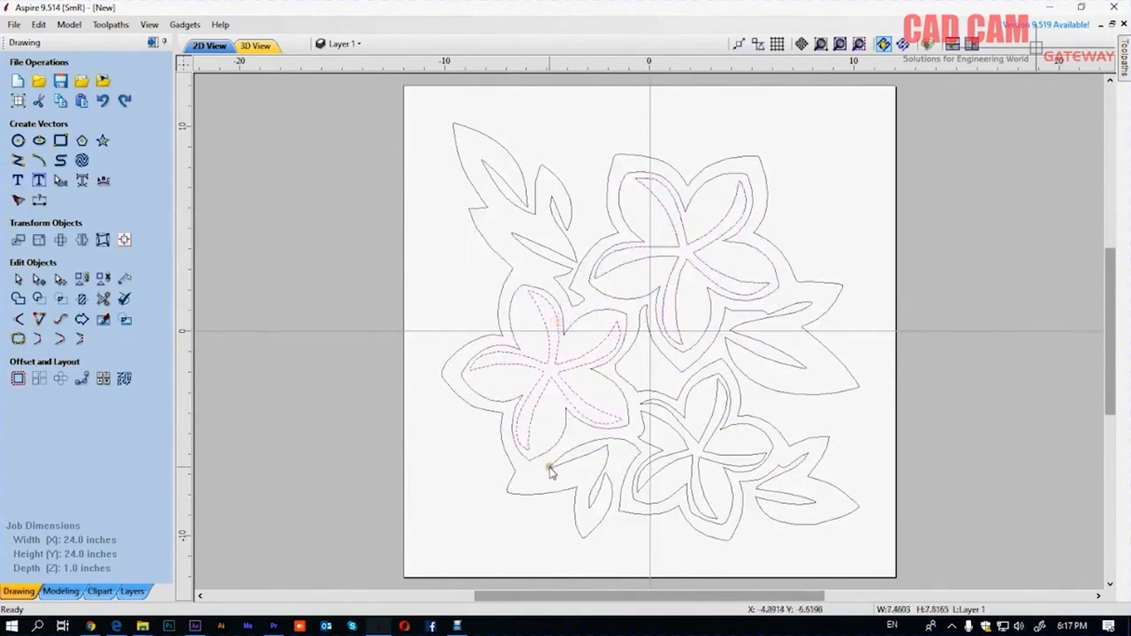
left_click(842, 425)
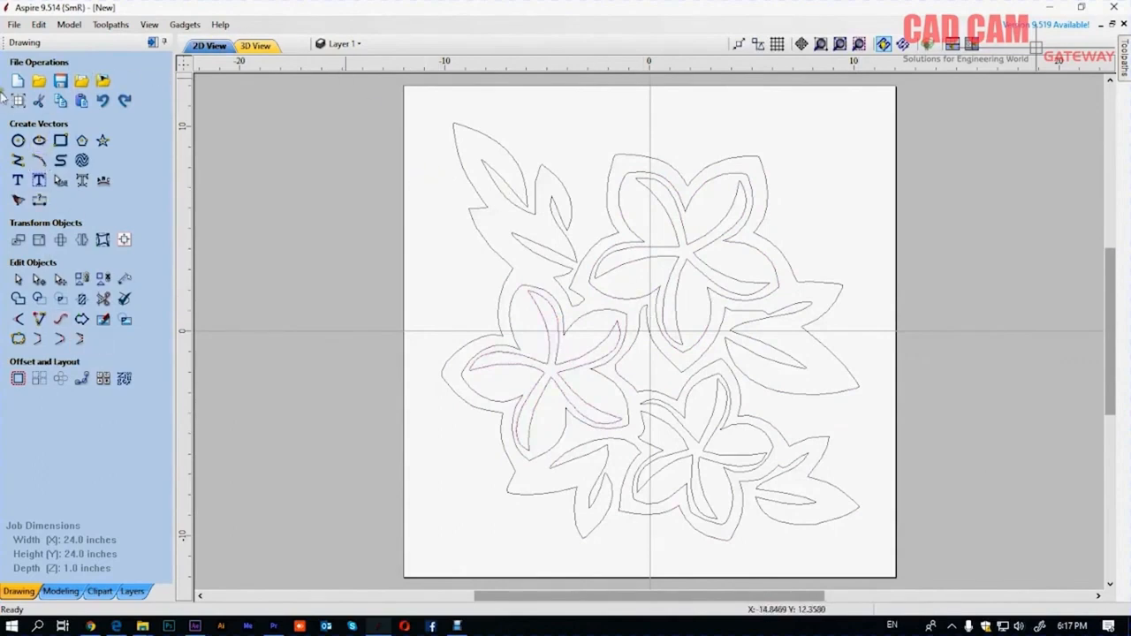
Step: Draw a square-cornered border rectangle about 24.57 by 24 inches around the flower vectors, covering the whole job area
left_click(60, 140)
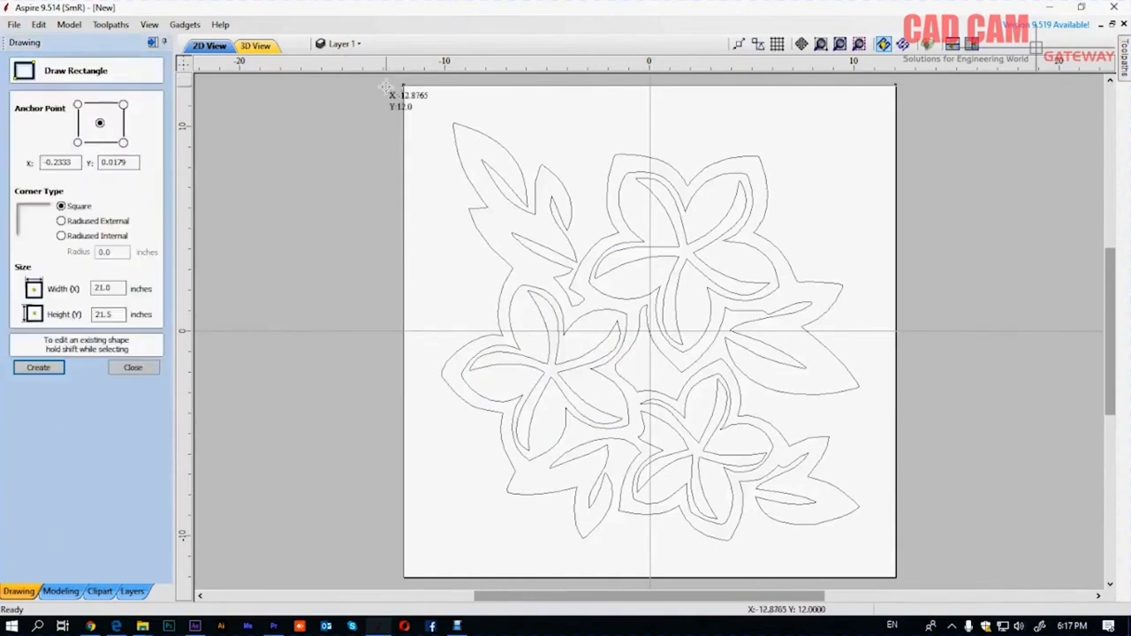
left_click_drag(393, 87, 894, 579)
left_click(126, 368)
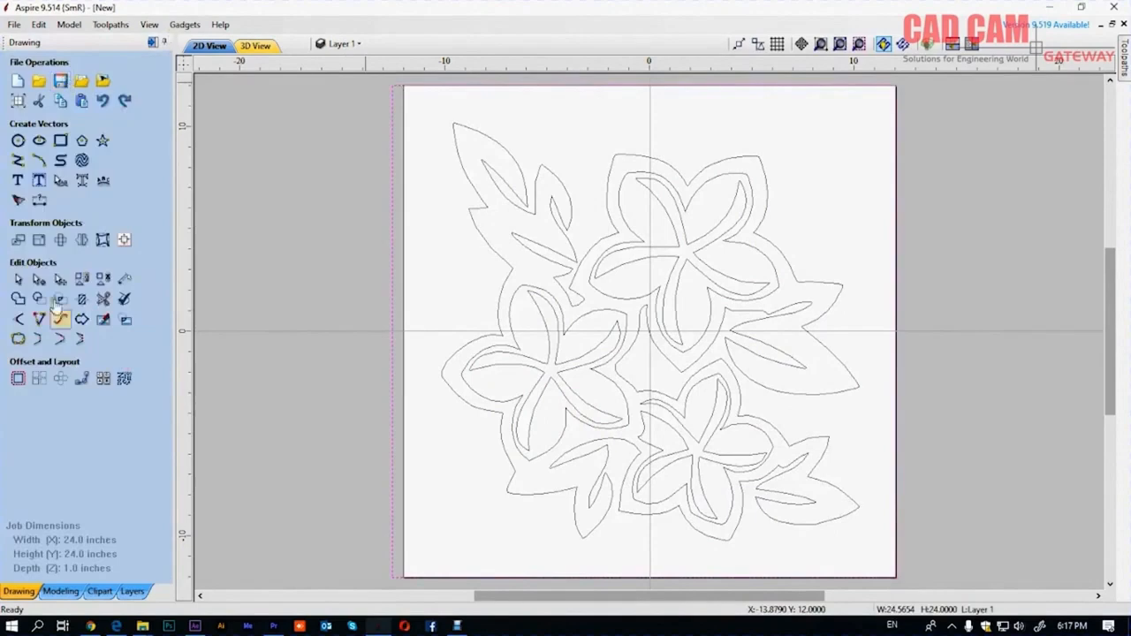
Step: Arrange the 2D and 3D views side by side for modeling
left_click(76, 591)
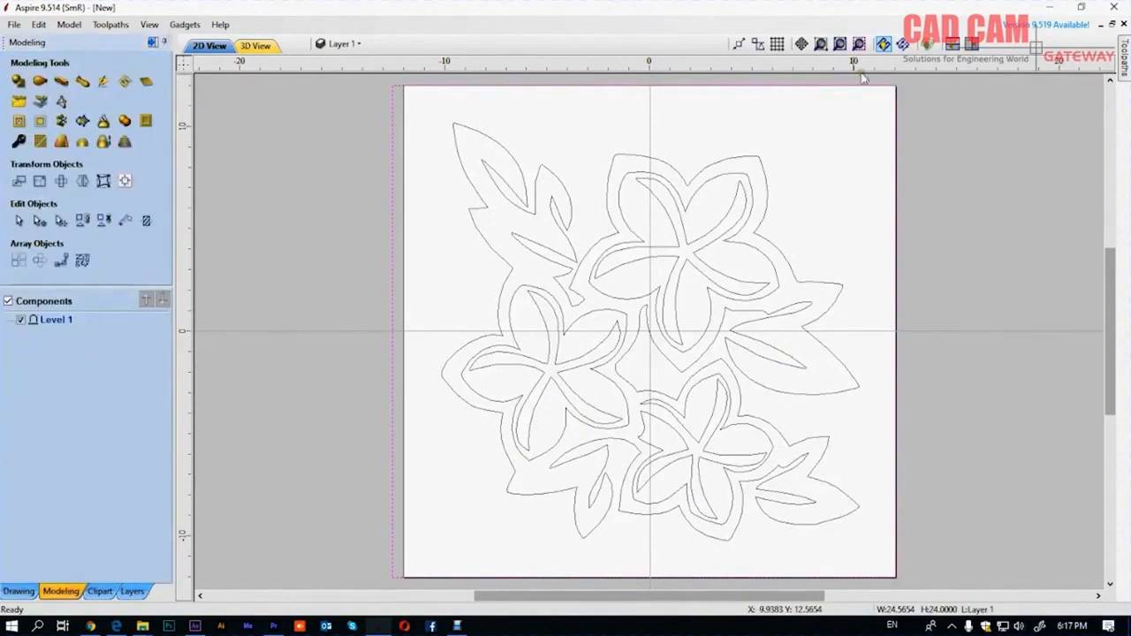
left_click(971, 45)
left_click_drag(788, 257, 897, 456)
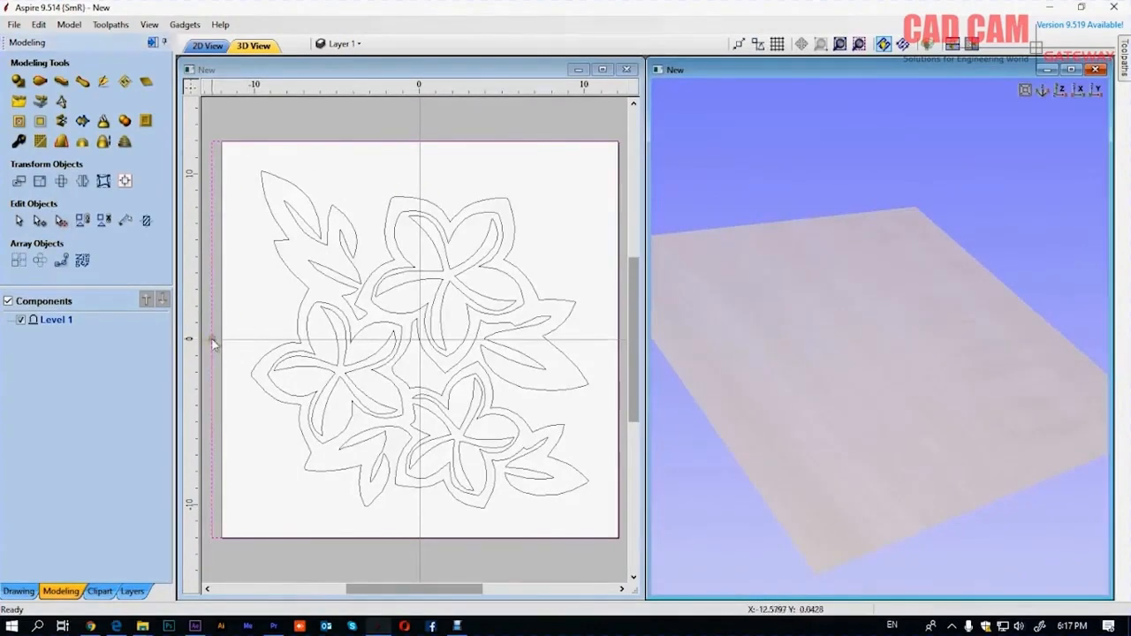
Step: Resize the border rectangle to a width of 24 inches by moving its left edge to the job boundary
left_click(19, 592)
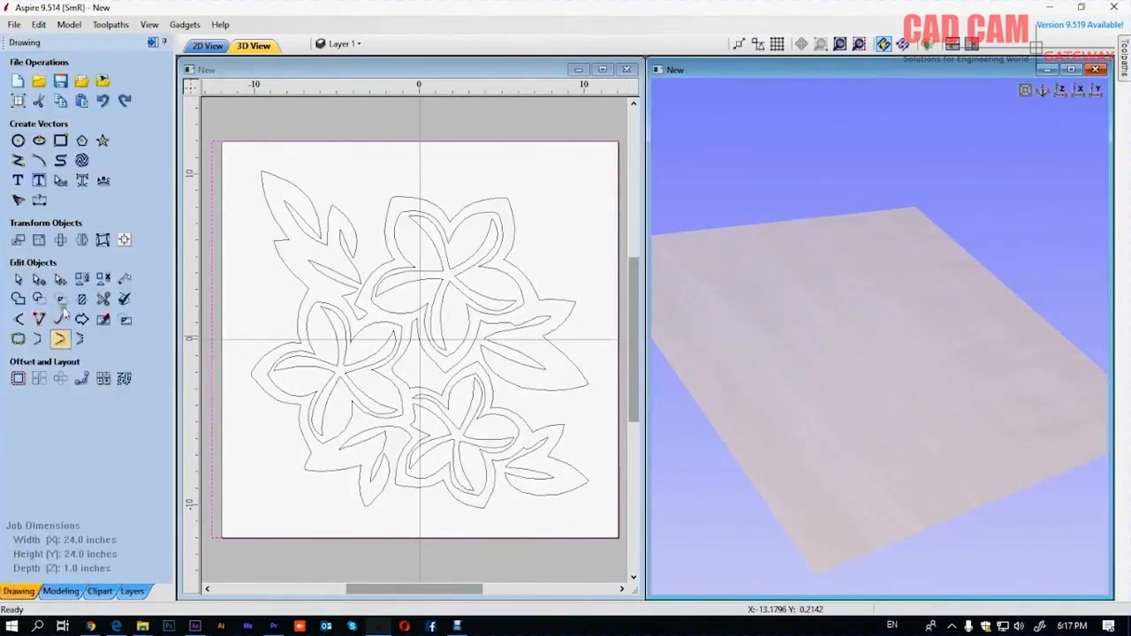
left_click(39, 240)
left_click_drag(209, 339, 229, 350)
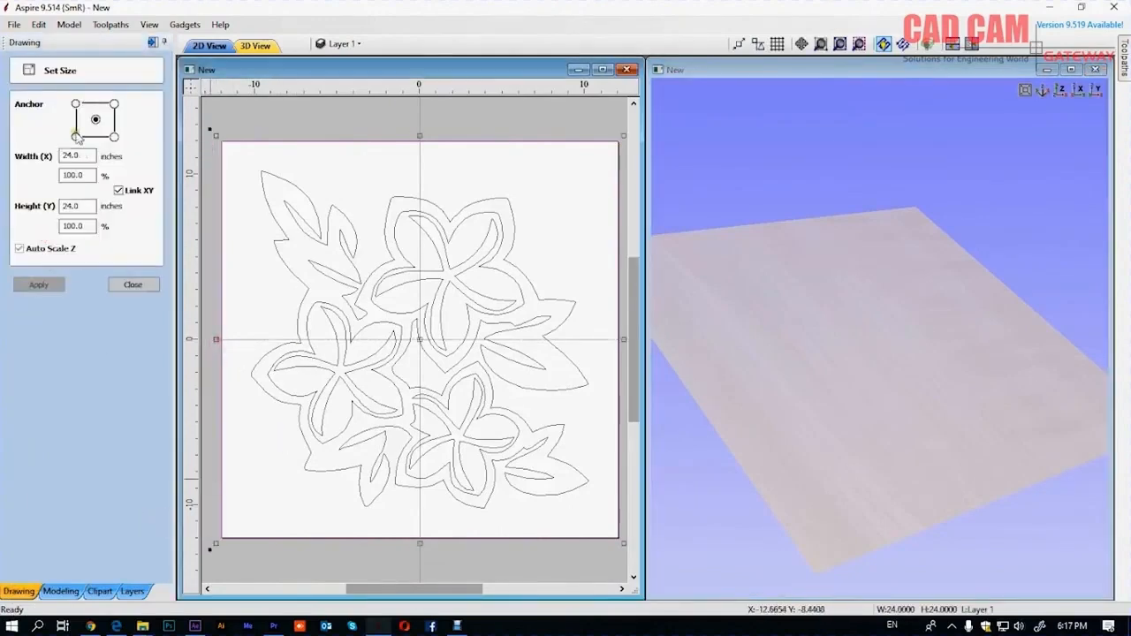
left_click(133, 284)
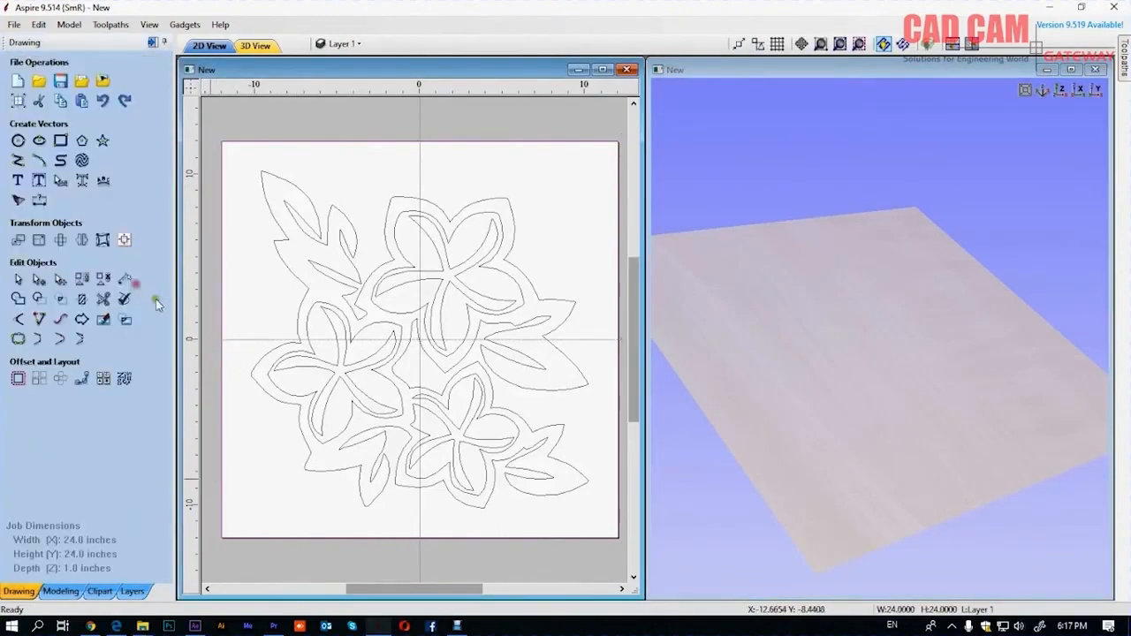
Step: Create a flat shape component from the border rectangle with a base height of 1 inch
left_click(64, 591)
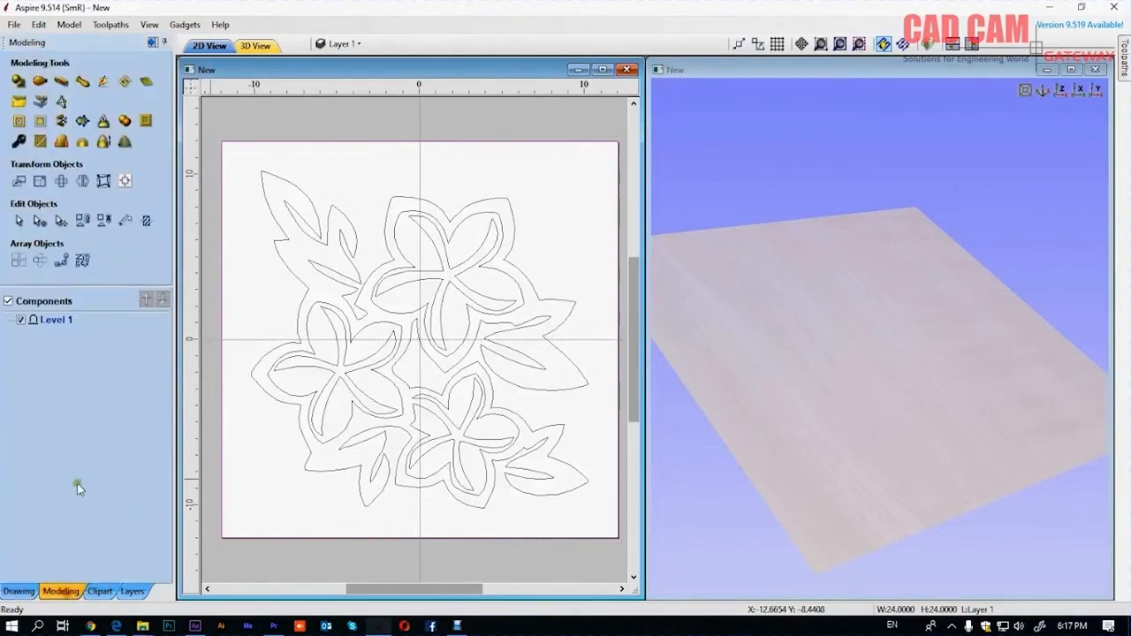
left_click(18, 83)
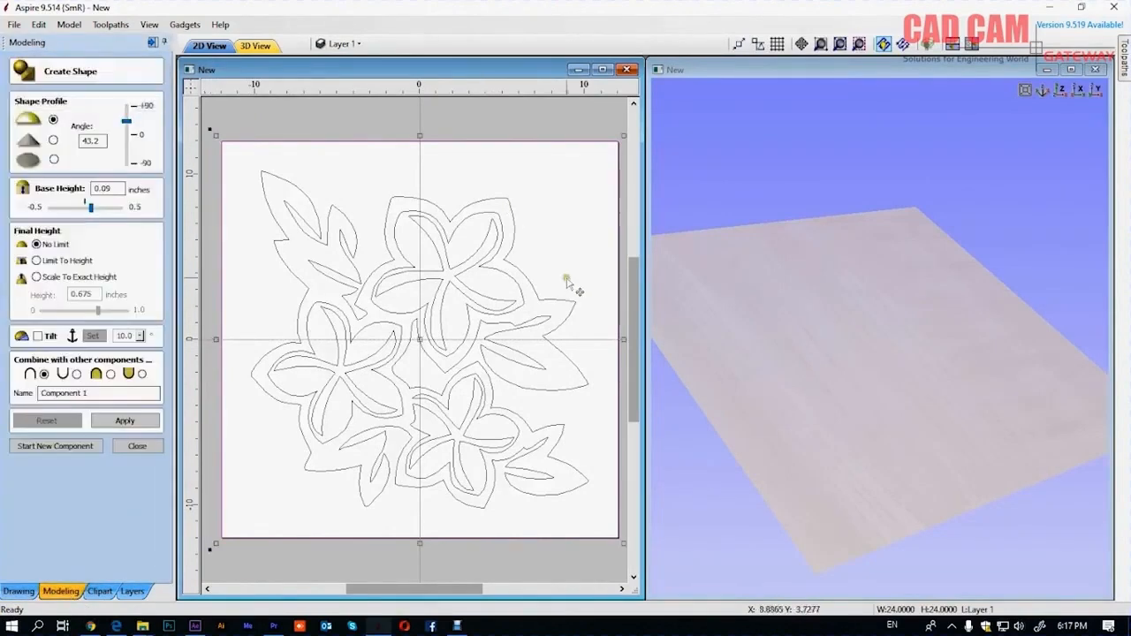
left_click(54, 160)
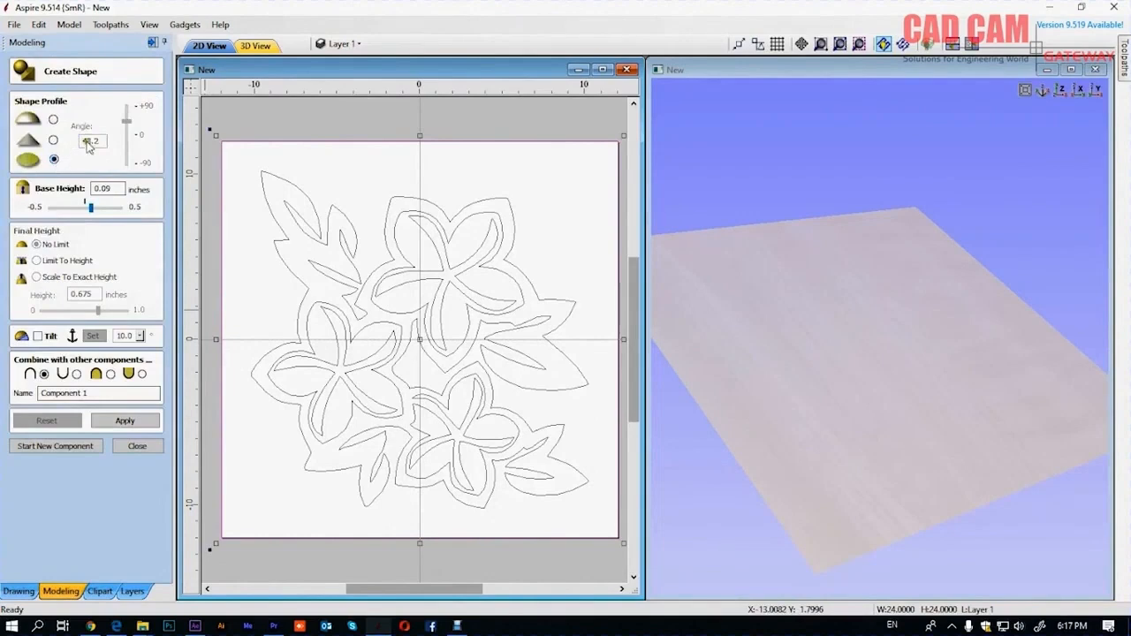
double_click(119, 189)
type("1")
left_click(125, 421)
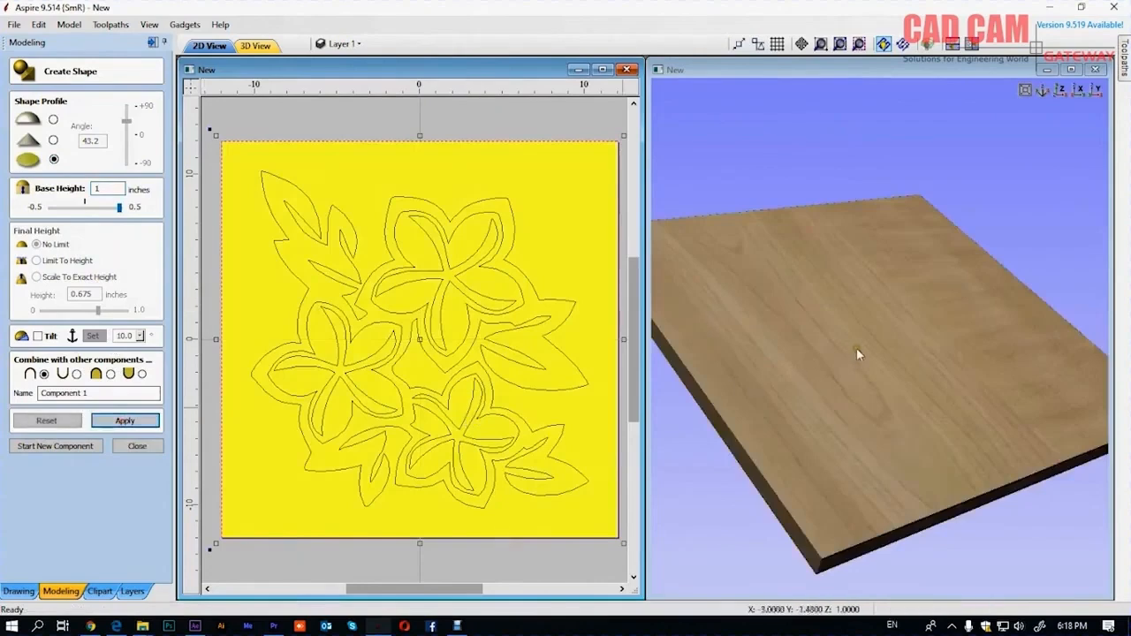
Step: Finish the base component and select the inner star-shaped vectors of the three flowers
left_click_drag(826, 351, 795, 362)
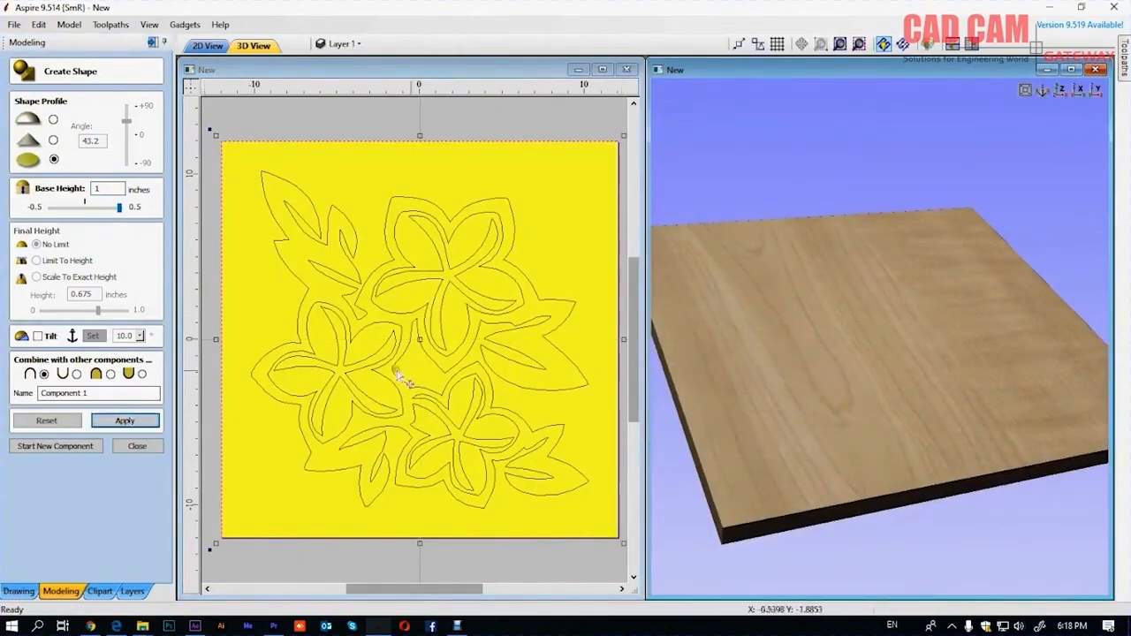
left_click(134, 449)
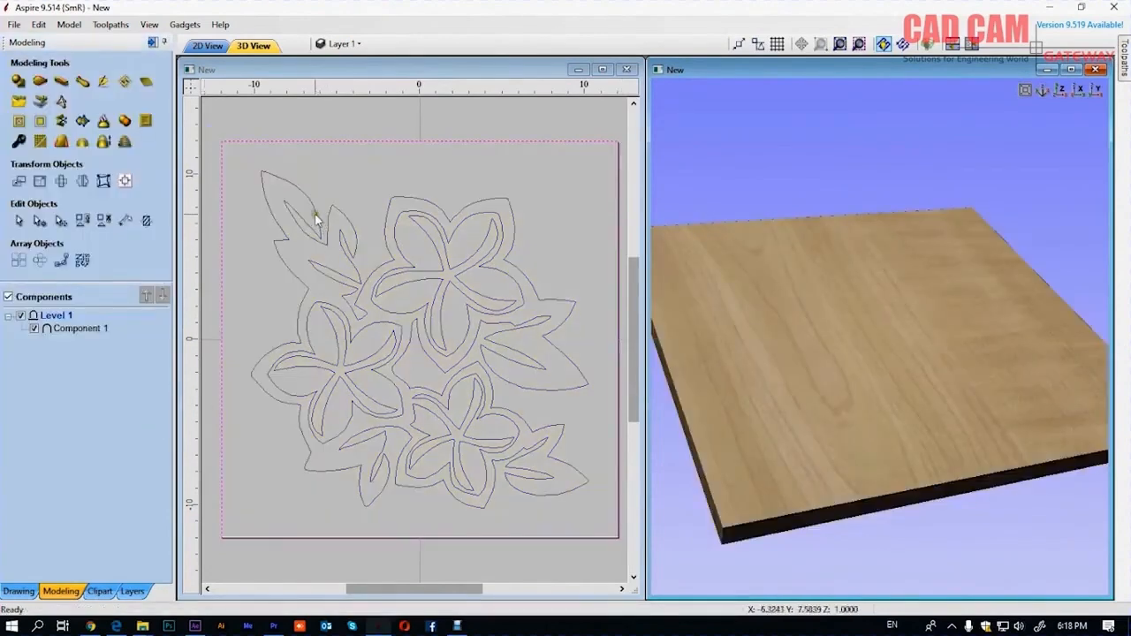
left_click(438, 271)
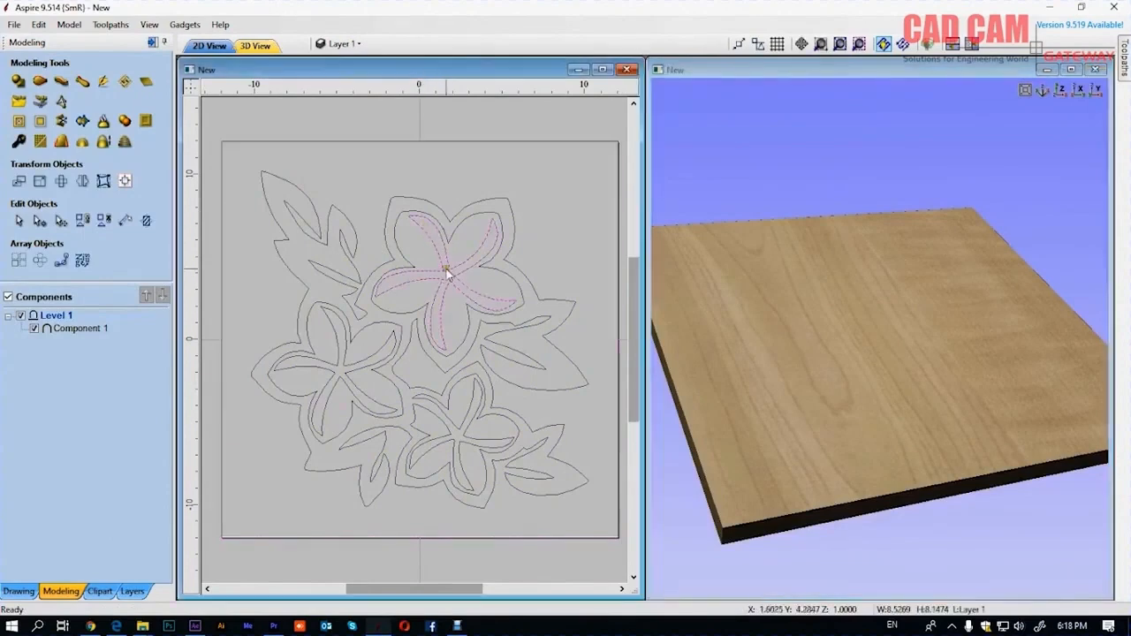
left_click(371, 366, "shift")
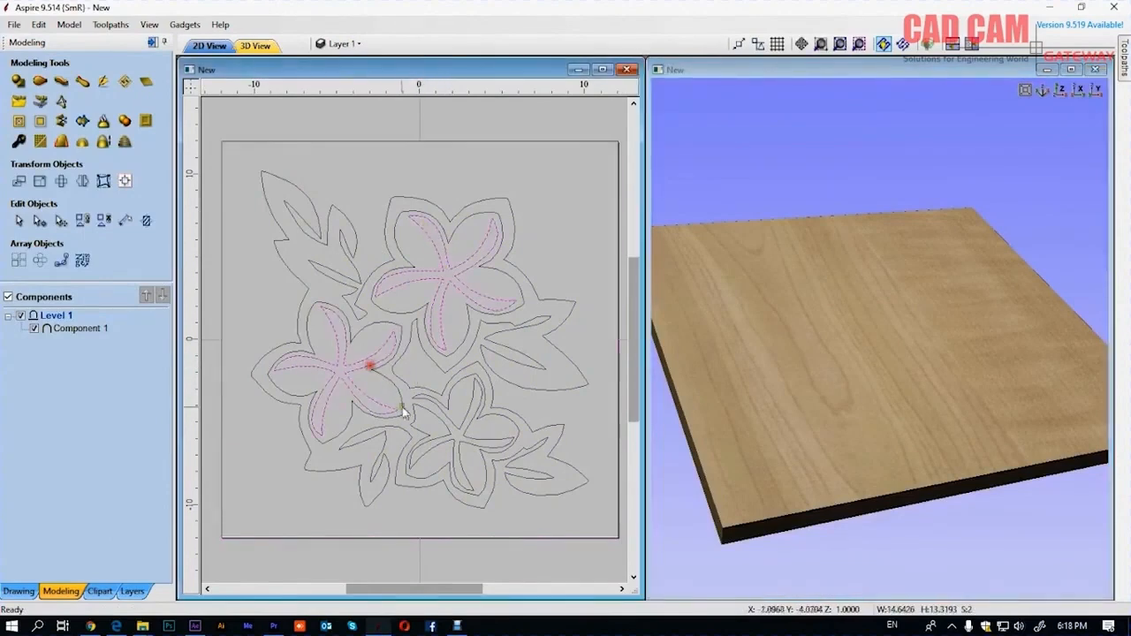
left_click(467, 428, "shift")
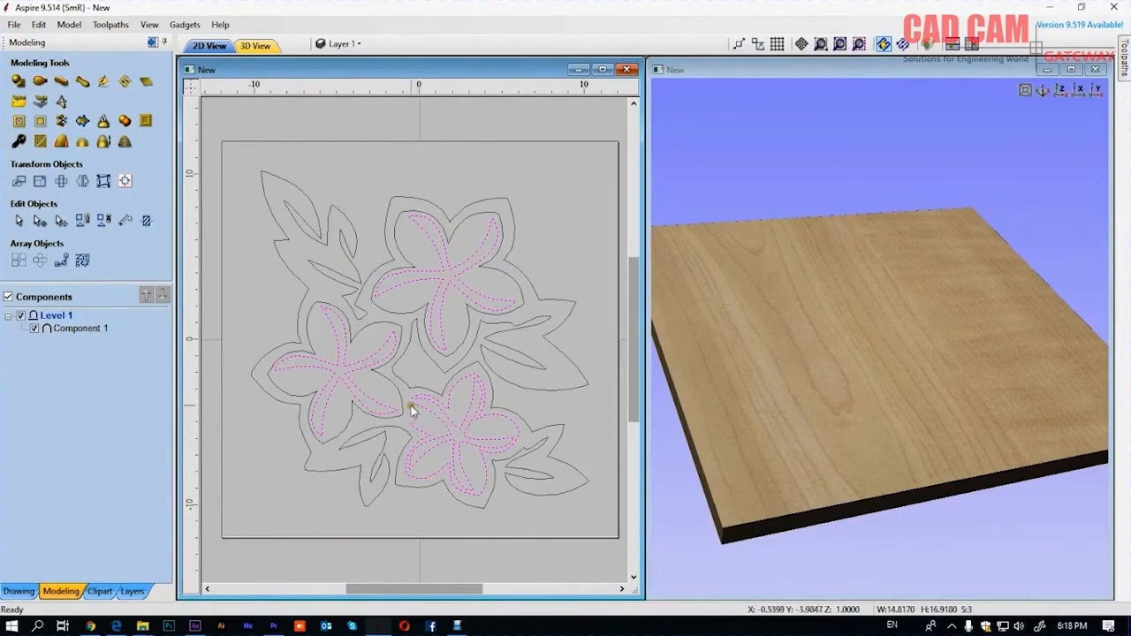
Step: Cut the lower flower's merged vector at the two nodes where its inner star joins the outer outline near the upper-left petal tip
scroll(411, 410, "up", 6)
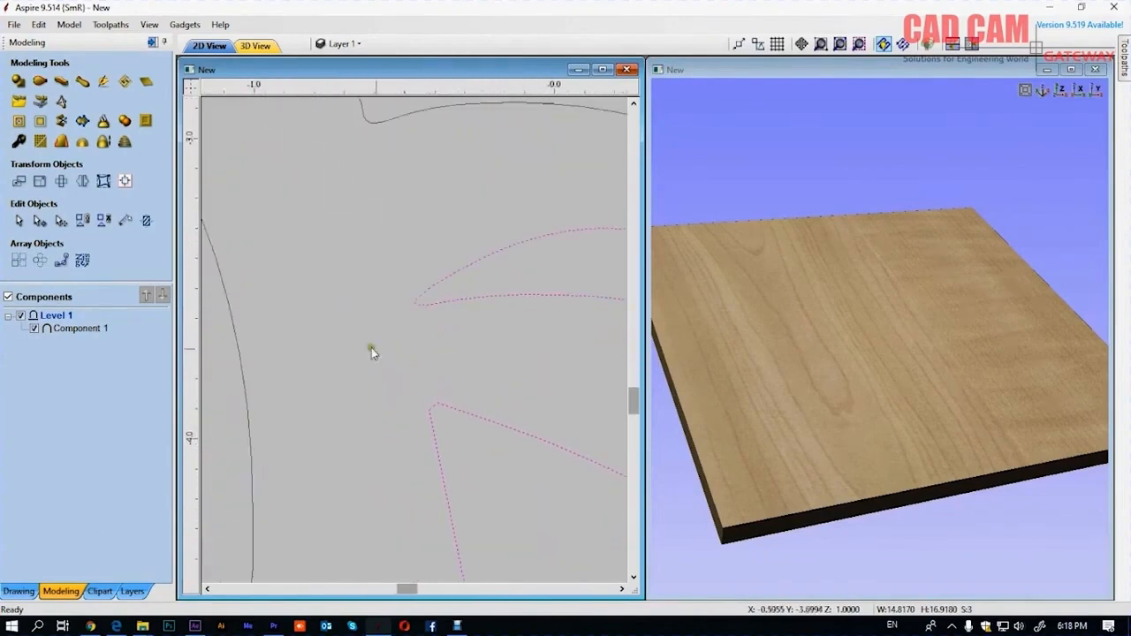
left_click(516, 364)
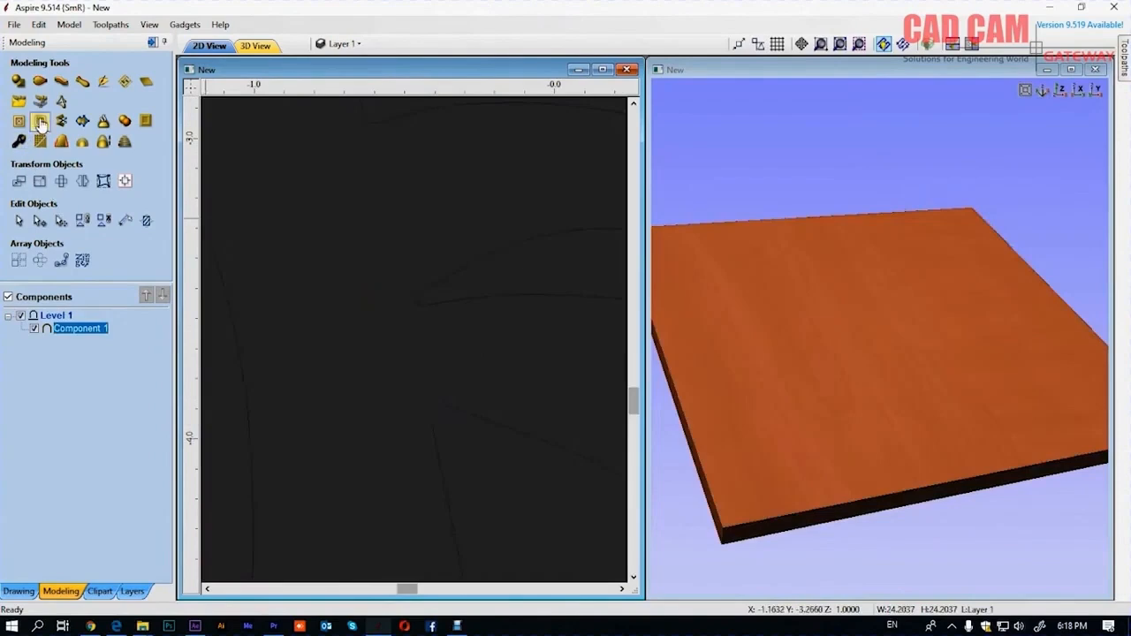
left_click(18, 591)
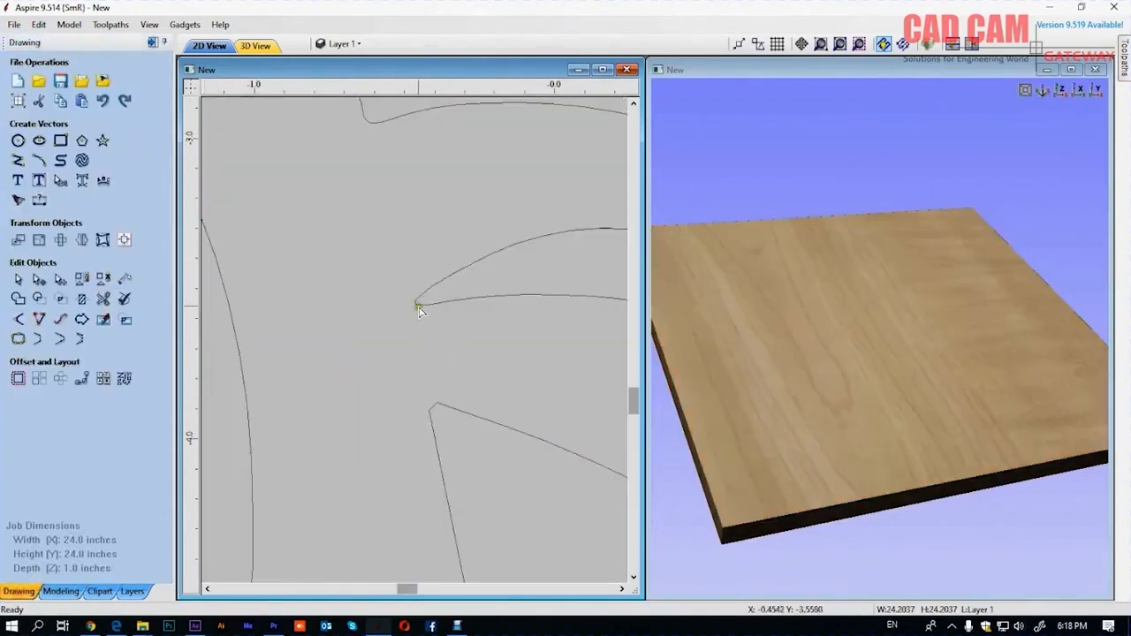
double_click(418, 305)
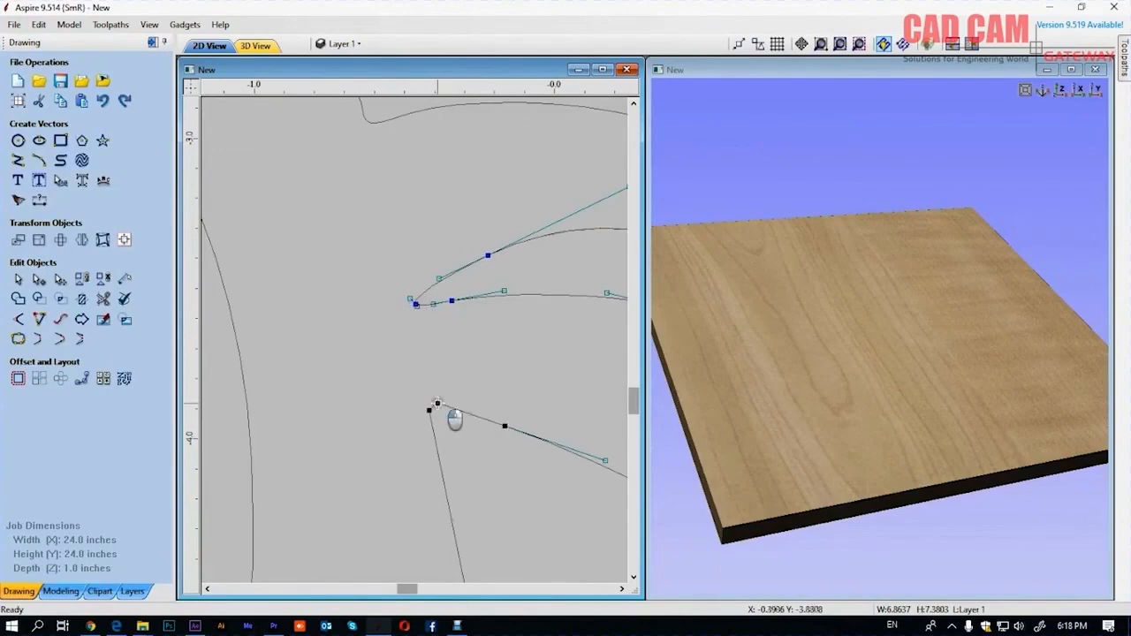
right_click(436, 403)
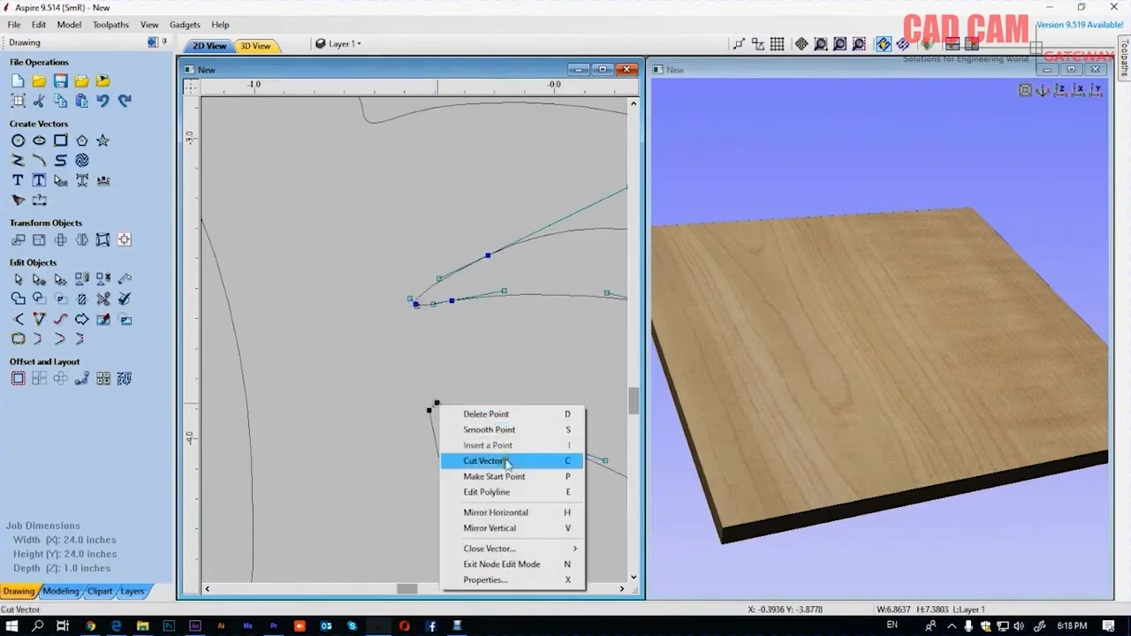
left_click(503, 461)
right_click(452, 300)
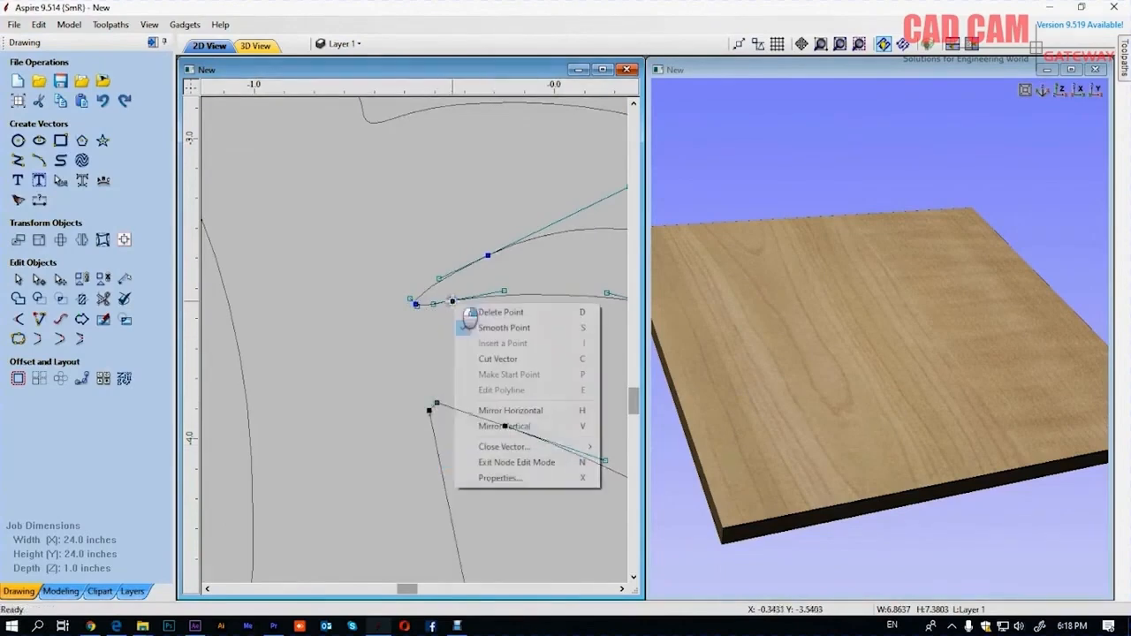
left_click(500, 360)
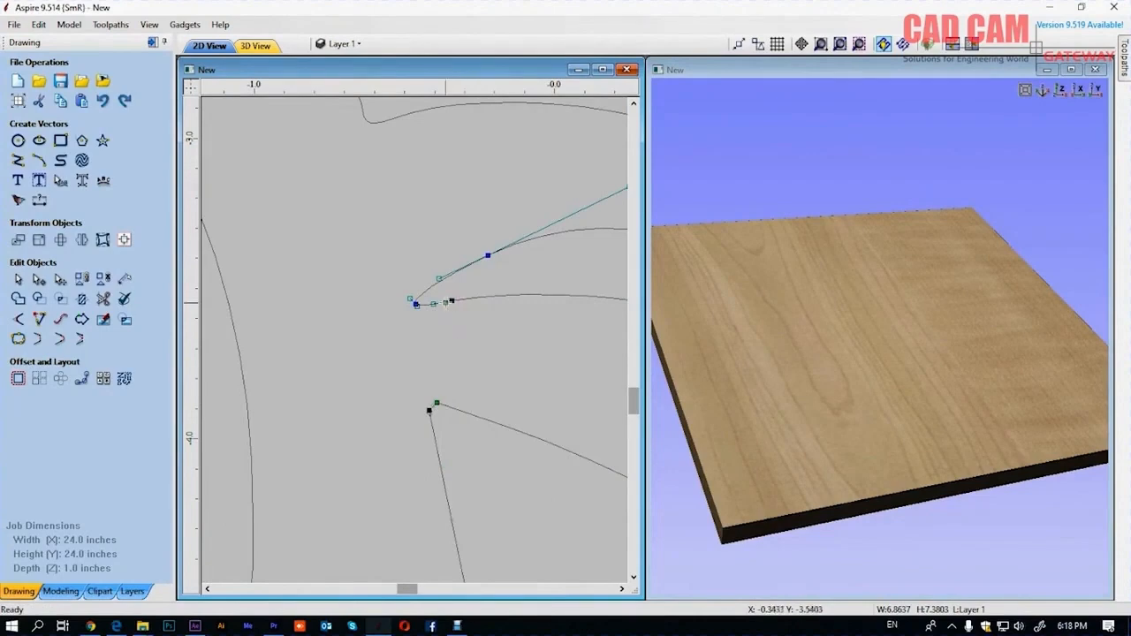
Step: Connect the lower flower's outer outline across the gap at the upper-left petal tip and reshape the connecting curve with its control handles
left_click(443, 404)
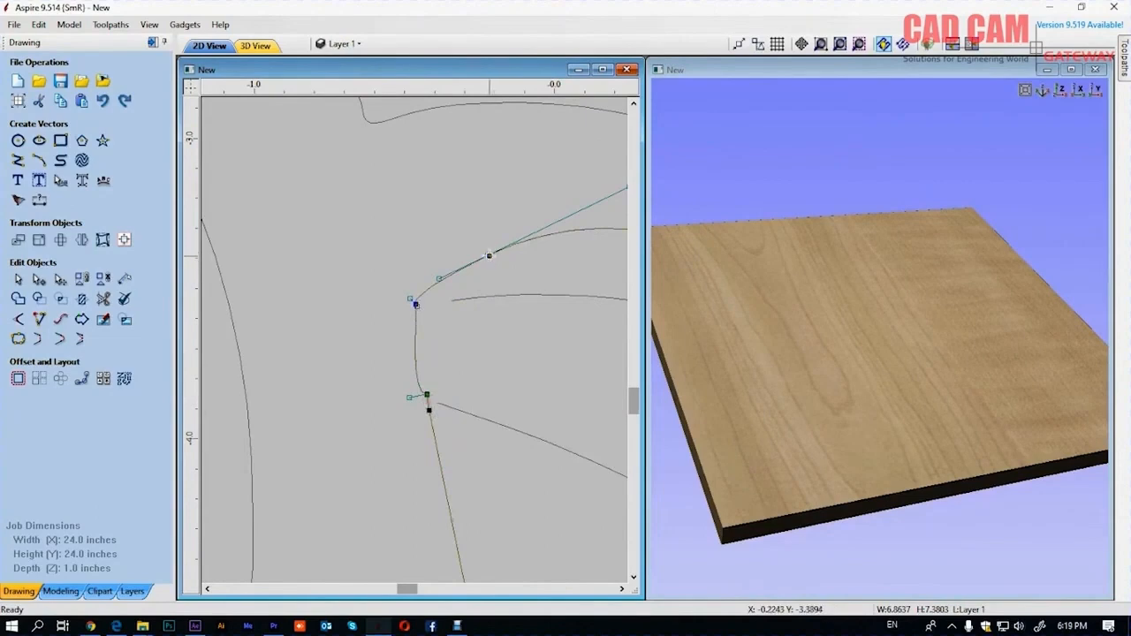
right_click(489, 256)
left_click(526, 261)
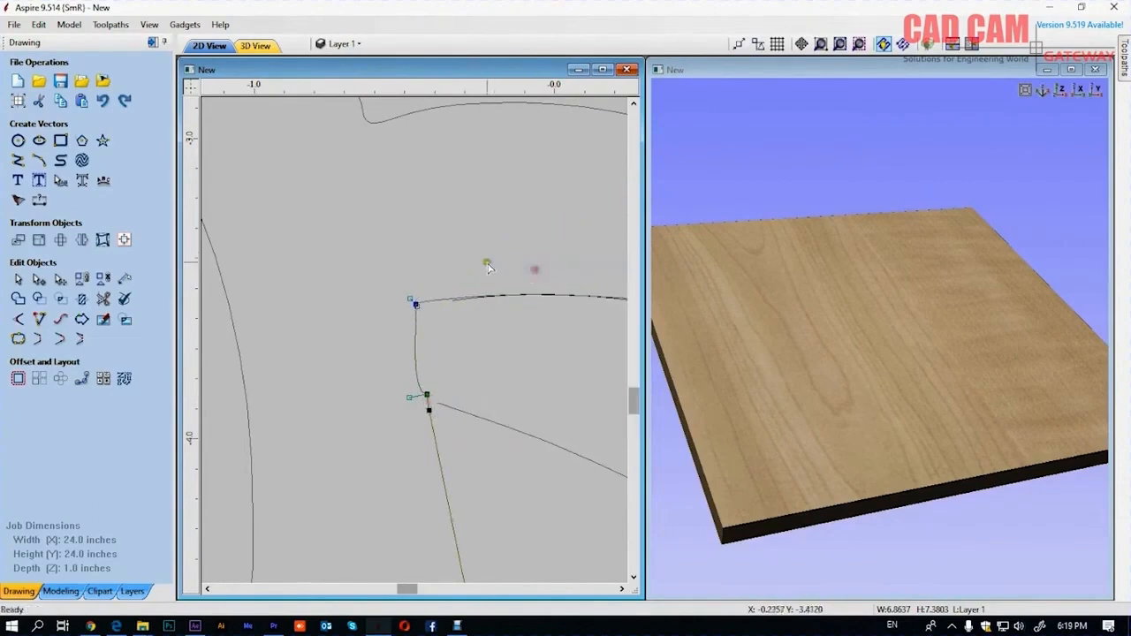
scroll(484, 267, "down", 5)
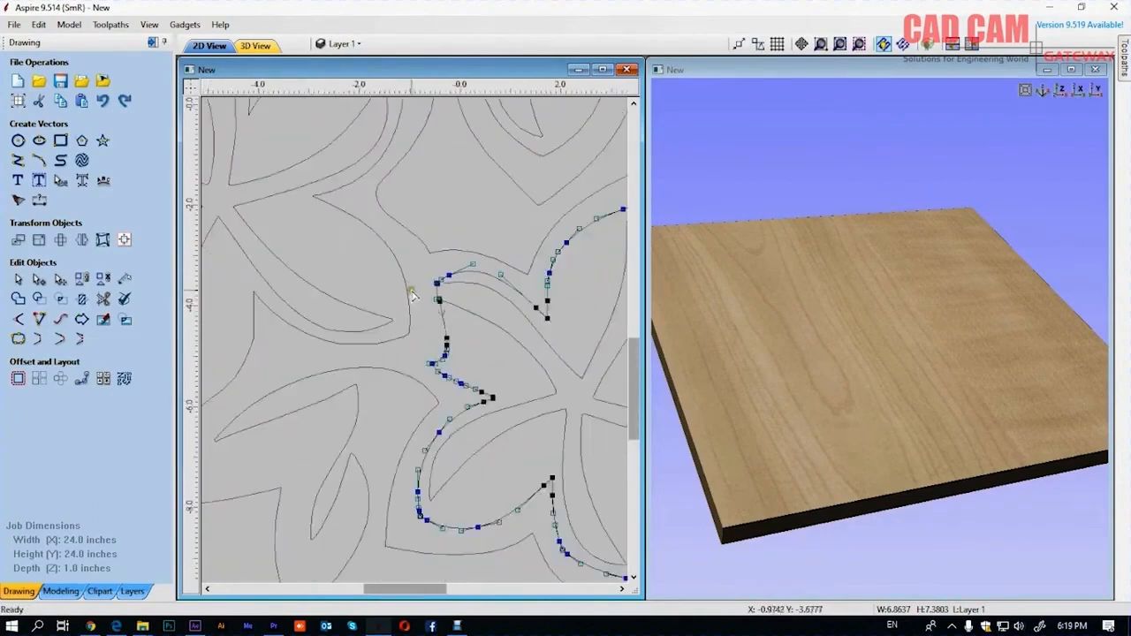
scroll(391, 324, "up", 8)
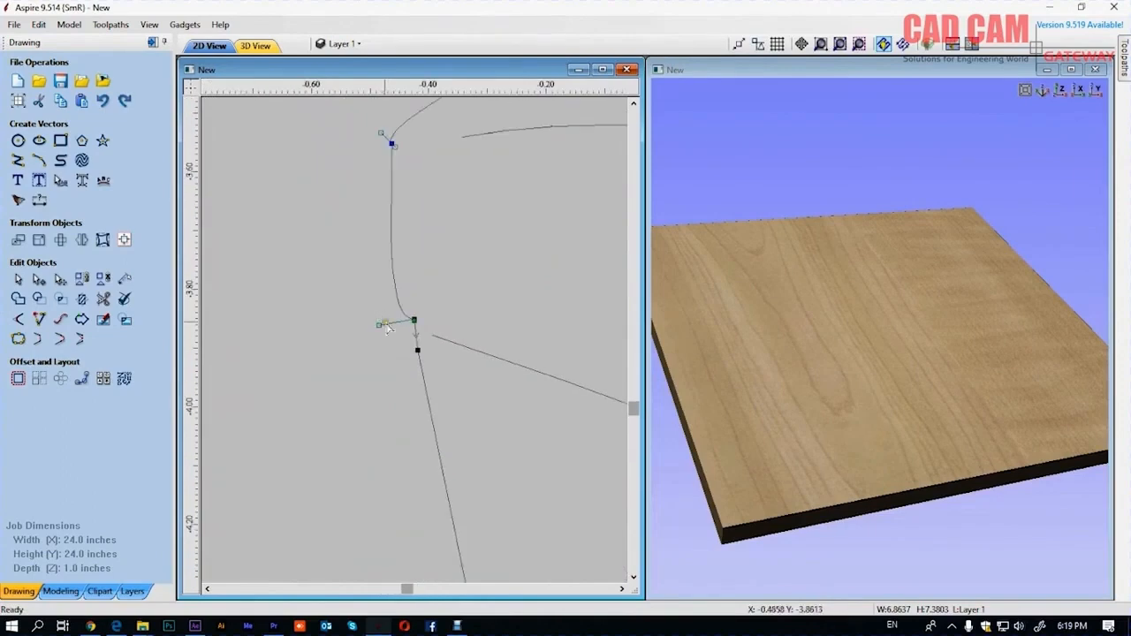
left_click_drag(386, 324, 426, 256)
left_click_drag(381, 132, 397, 119)
scroll(391, 177, "down", 1)
scroll(394, 182, "down", 4)
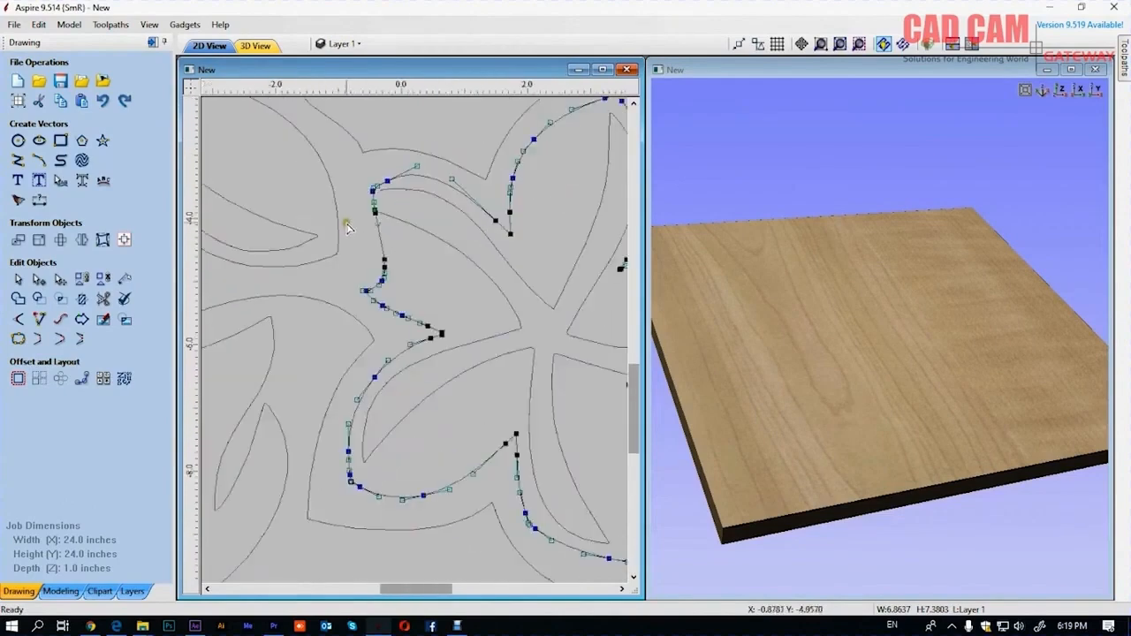
Step: Bring the open ends of the lower flower's inner star together inside the petal tip and close the vector by moving its end points
scroll(389, 182, "up", 2)
left_click(386, 177)
mouse_move(381, 176)
left_mouse_down()
mouse_move(374, 219)
mouse_move(375, 192)
left_mouse_up()
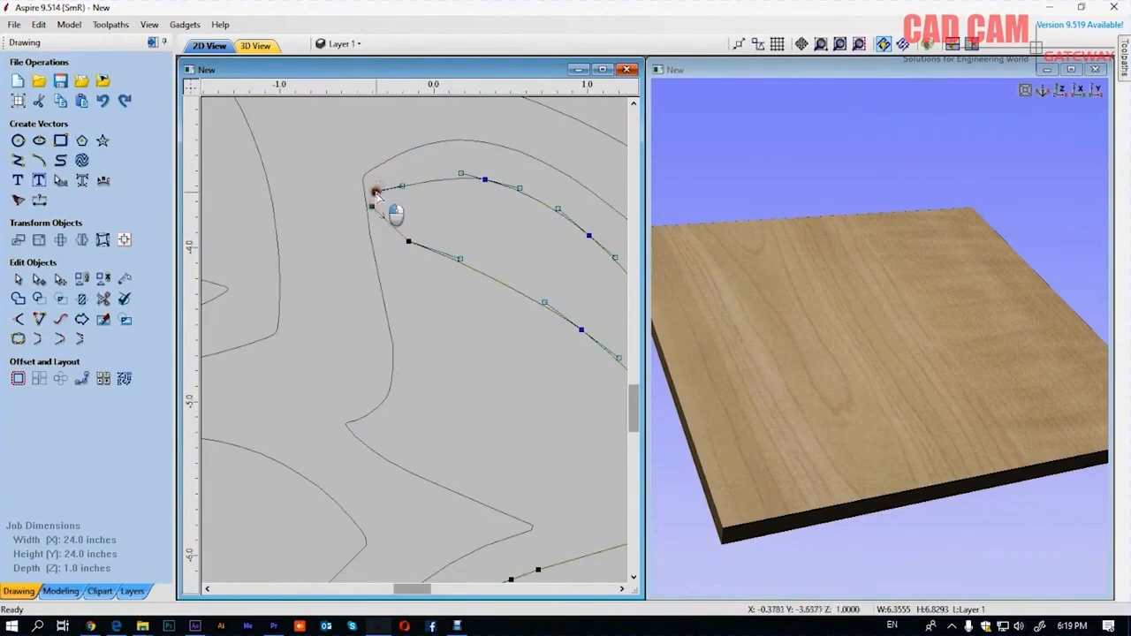
left_click(442, 215)
left_click(18, 280)
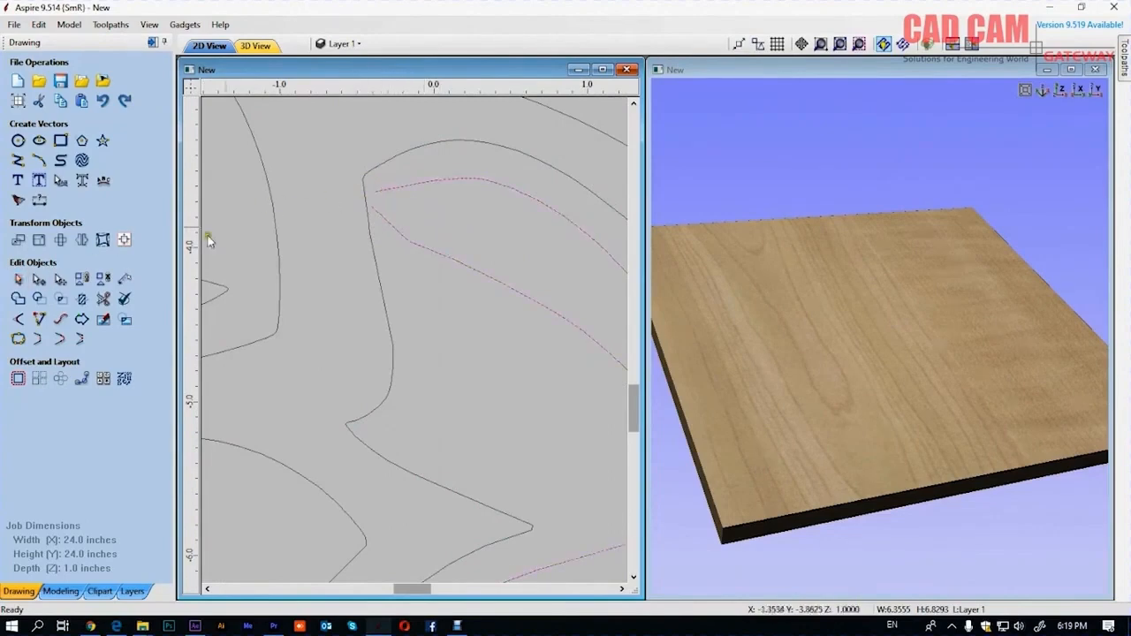
left_click(80, 341)
key("n")
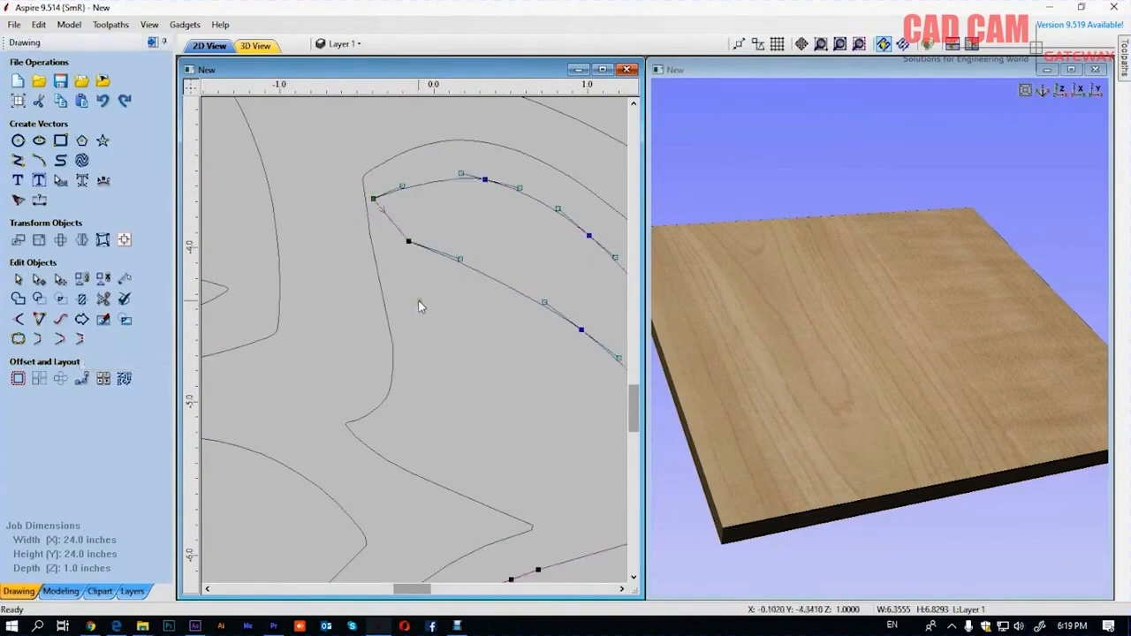
Step: Smooth the node beside the closed tip of the inner star, then adjust the upper curve node and move the tip slightly inward
right_click(410, 243)
left_click(447, 270)
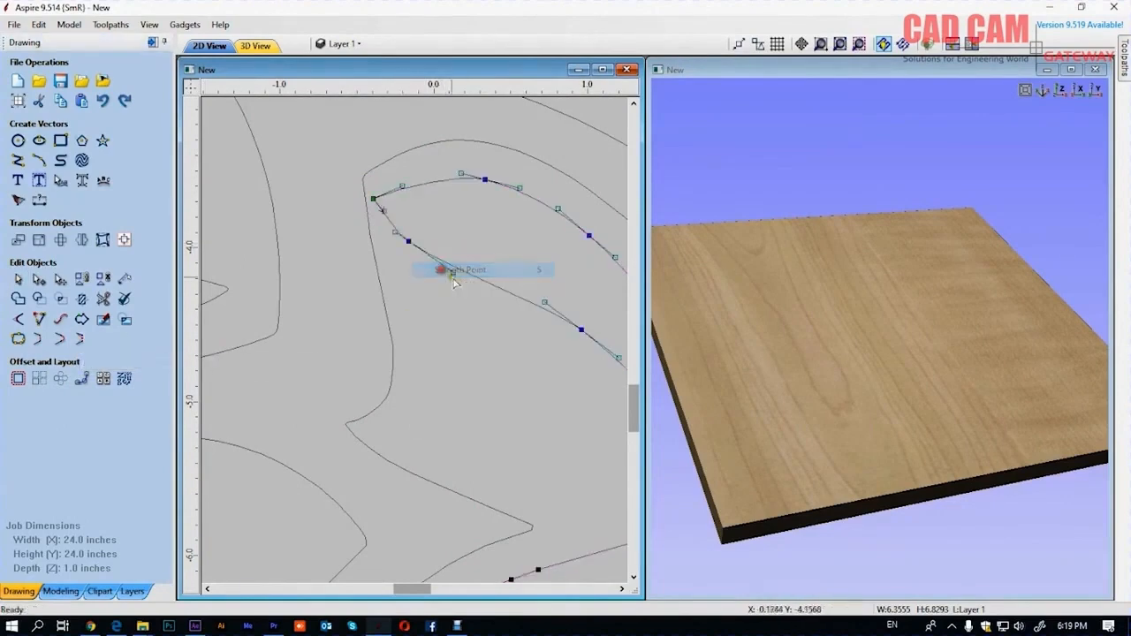
left_click_drag(488, 179, 486, 186)
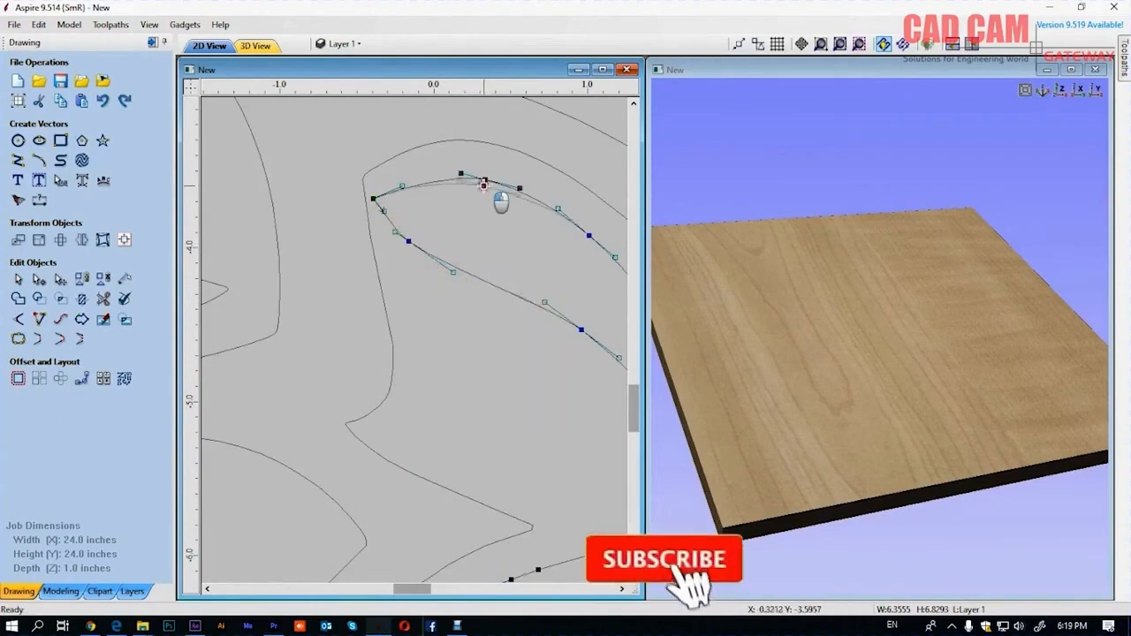
scroll(424, 246, "down", 3)
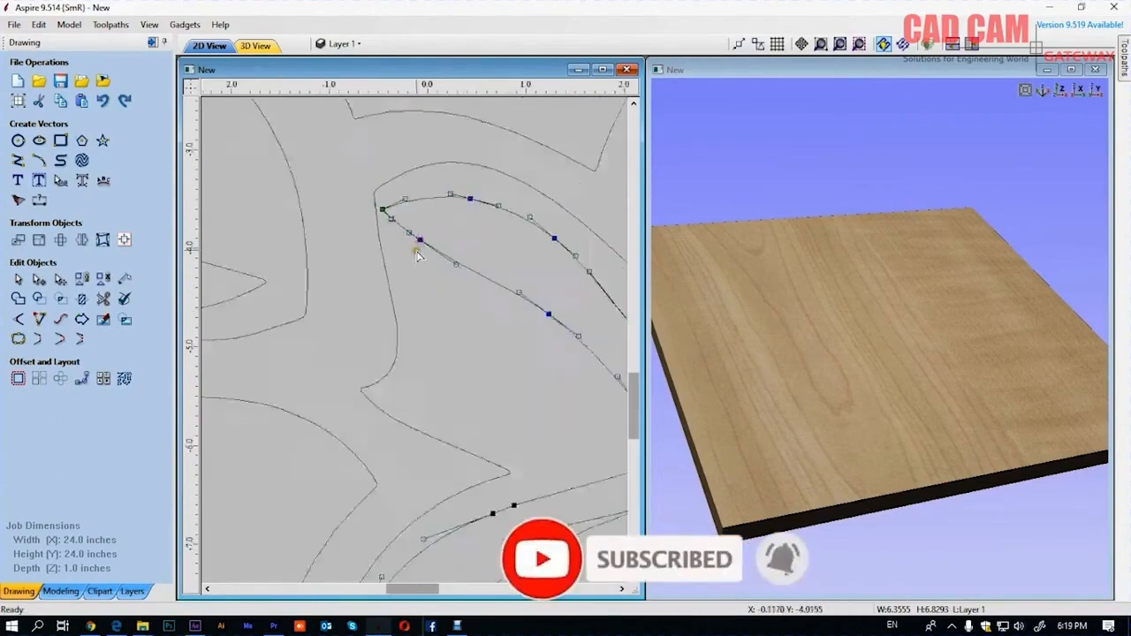
scroll(424, 240, "up", 2)
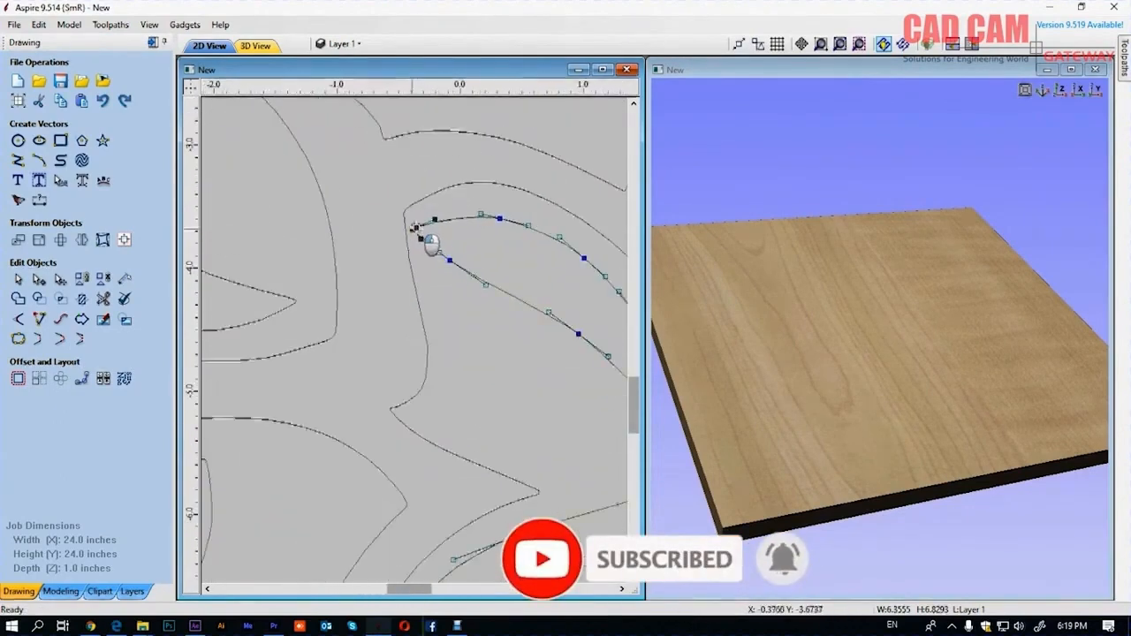
scroll(415, 231, "up", 2)
left_click_drag(428, 230, 427, 230)
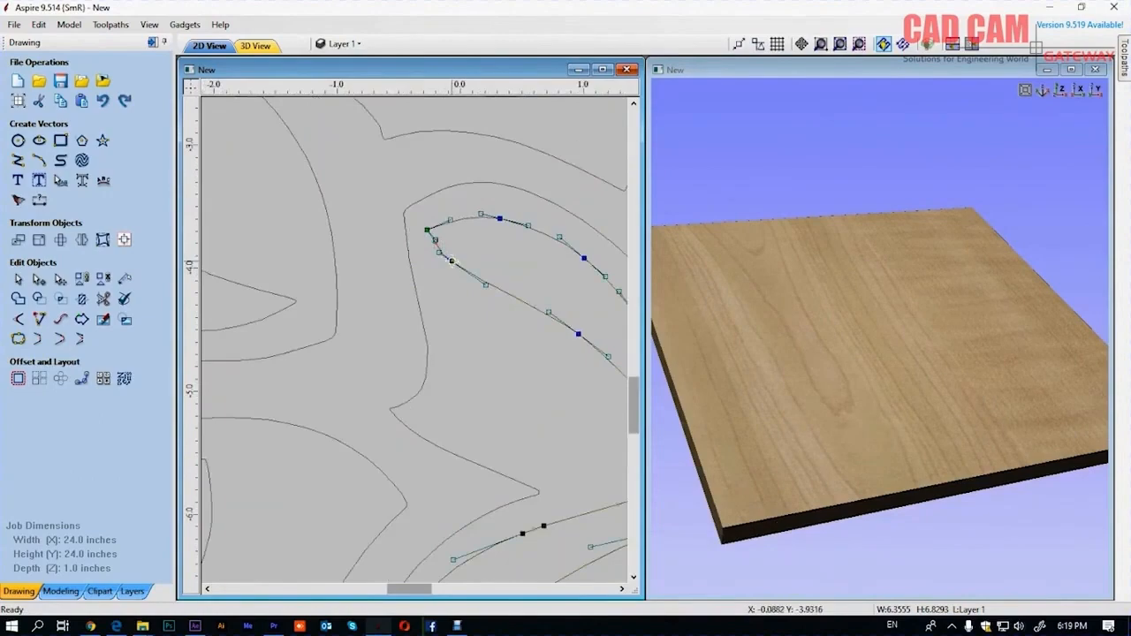
scroll(409, 254, "down", 3)
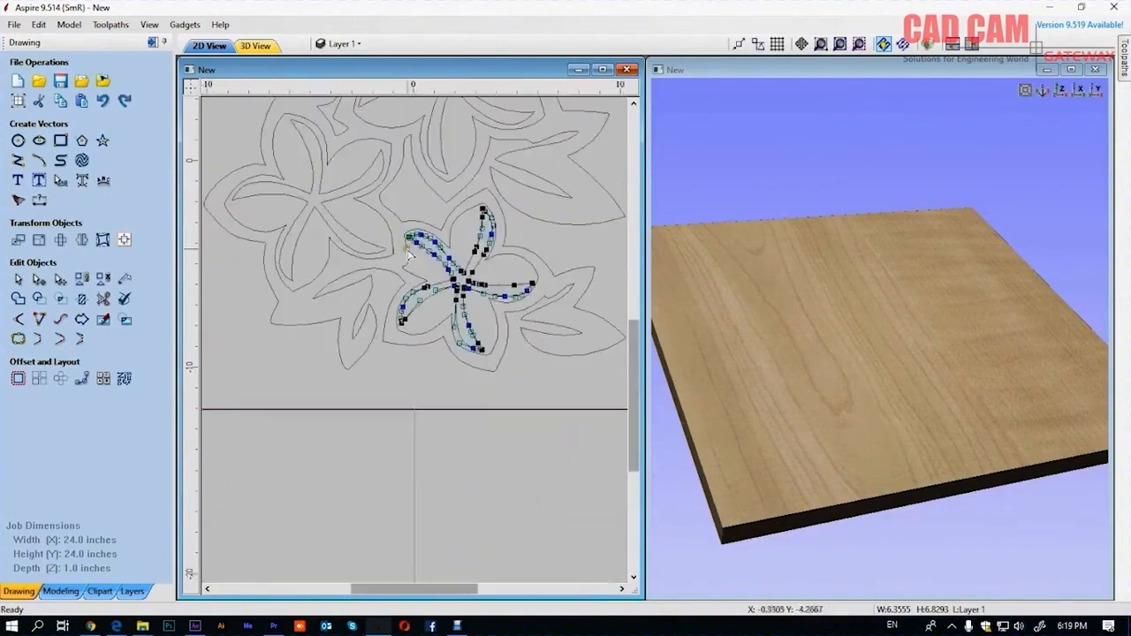
scroll(409, 254, "up", 3)
scroll(409, 255, "down", 4)
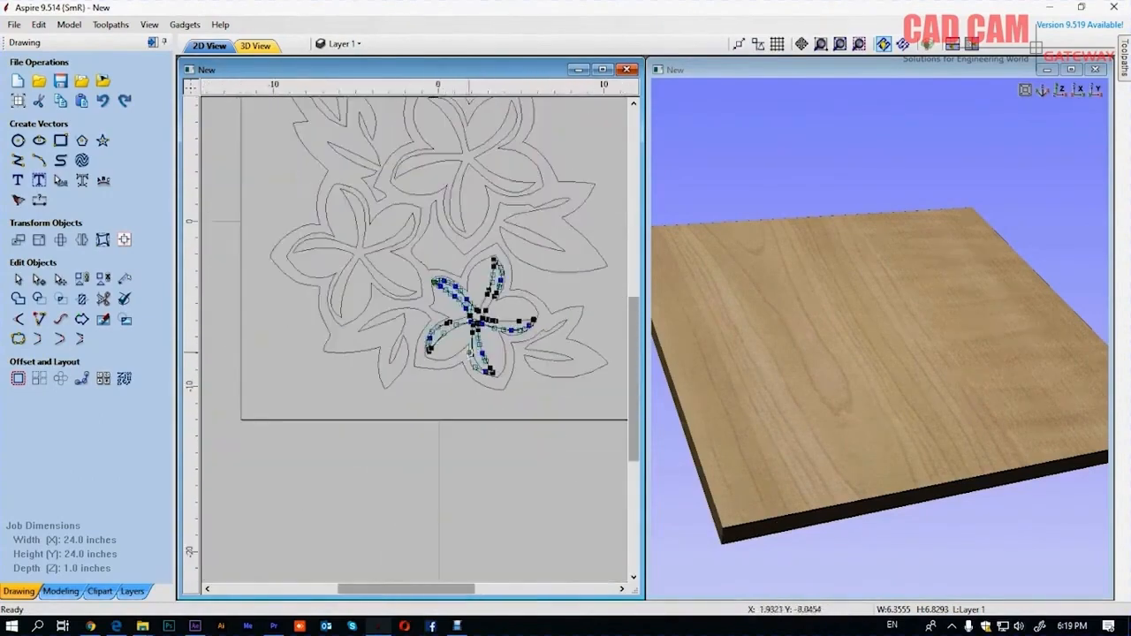
Step: Create an angular-profile shape from the three flowers' inner stars, with a 43.2° angle and 1.0 inch base height, subtracted from the base
left_click(17, 280)
scroll(423, 428, "down", 2)
scroll(435, 295, "up", 1)
left_click(435, 293, "shift")
left_click(349, 373, "shift")
left_click(482, 413, "shift")
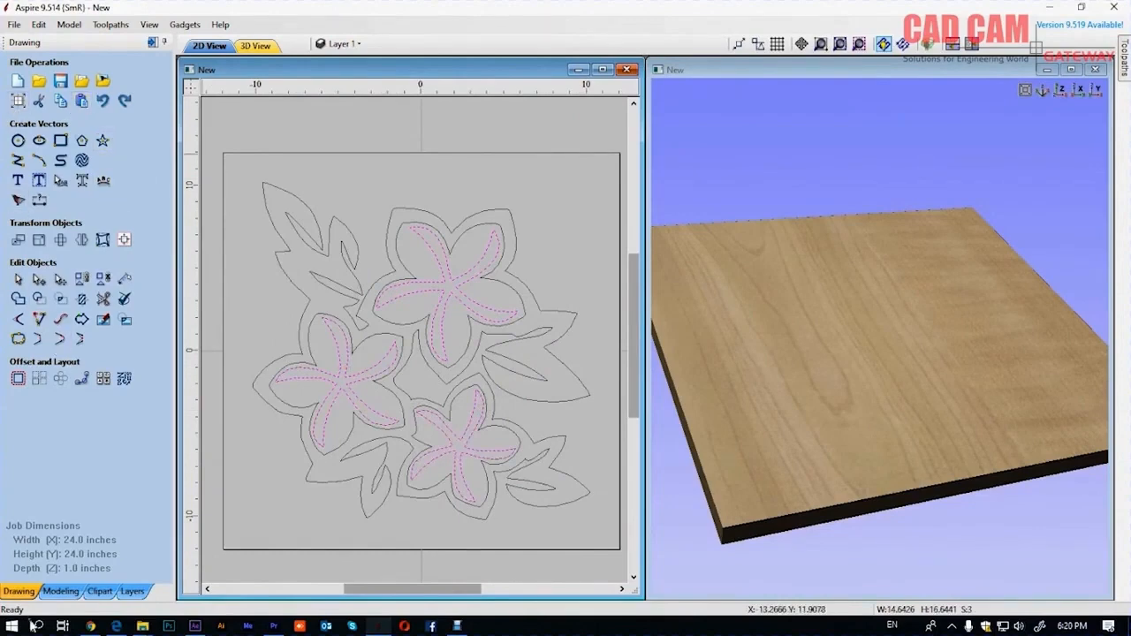
left_click(60, 591)
left_click(18, 82)
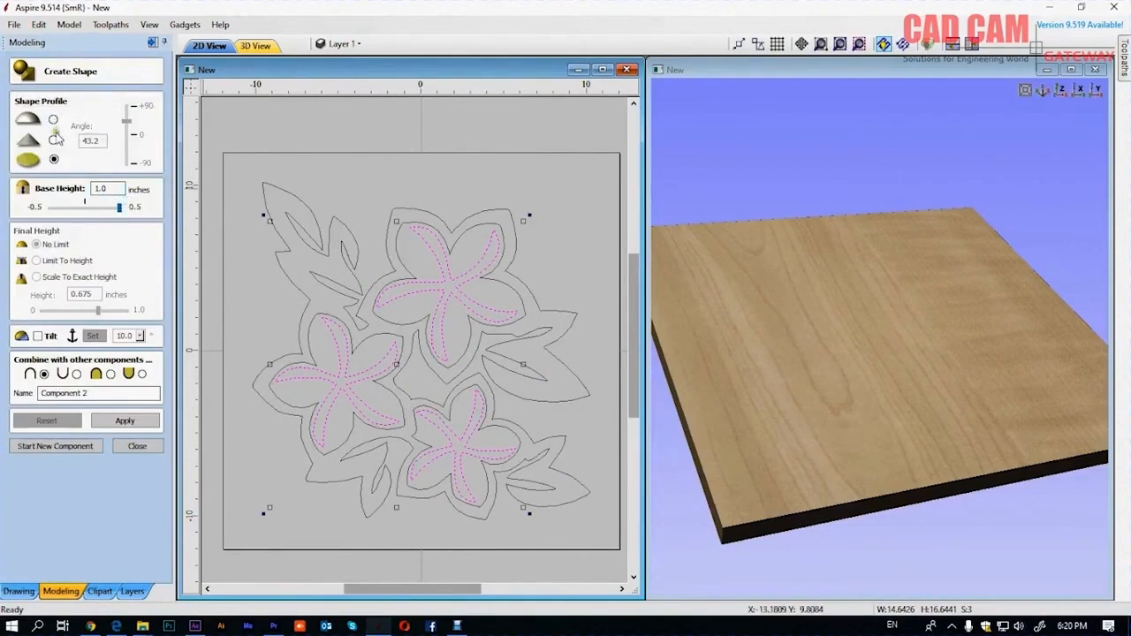
left_click(54, 140)
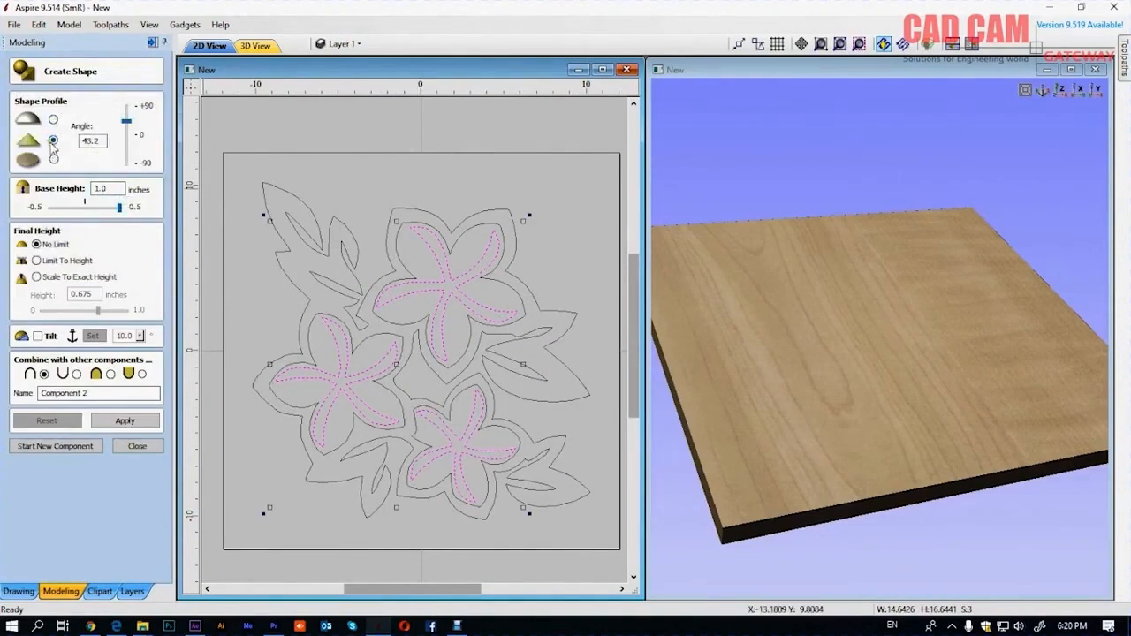
left_click(76, 374)
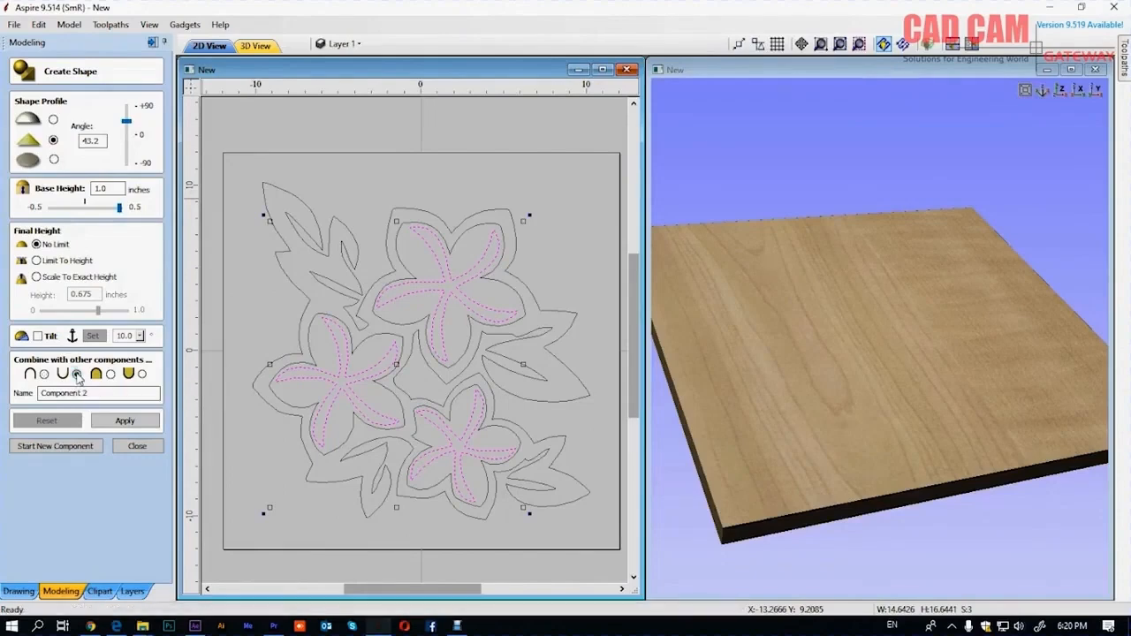
left_click(121, 422)
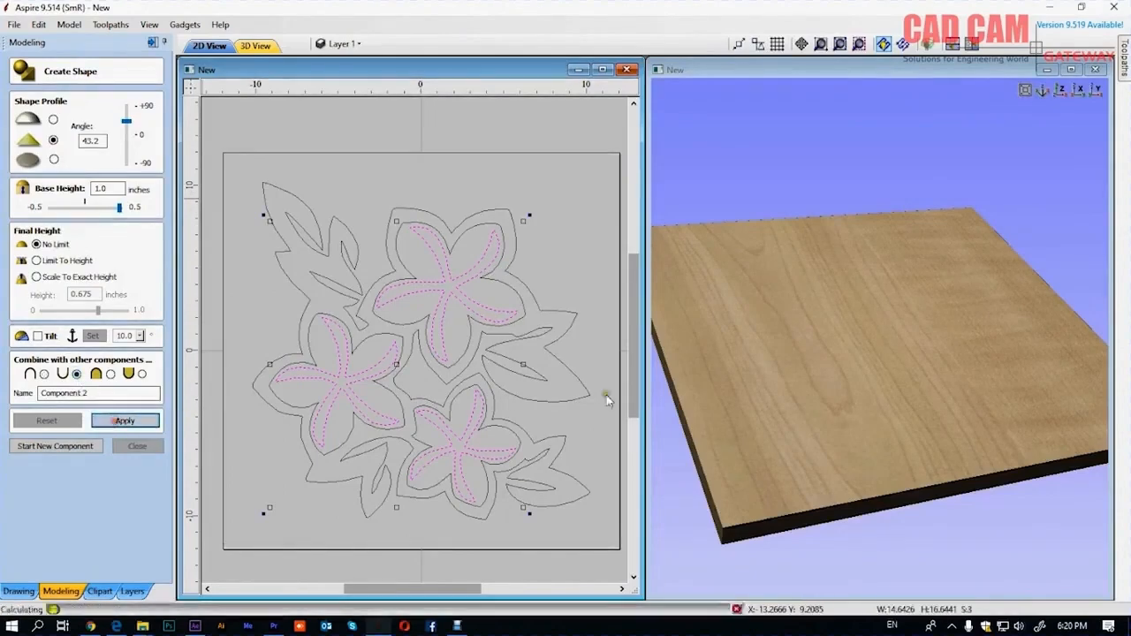
left_click_drag(868, 352, 848, 507)
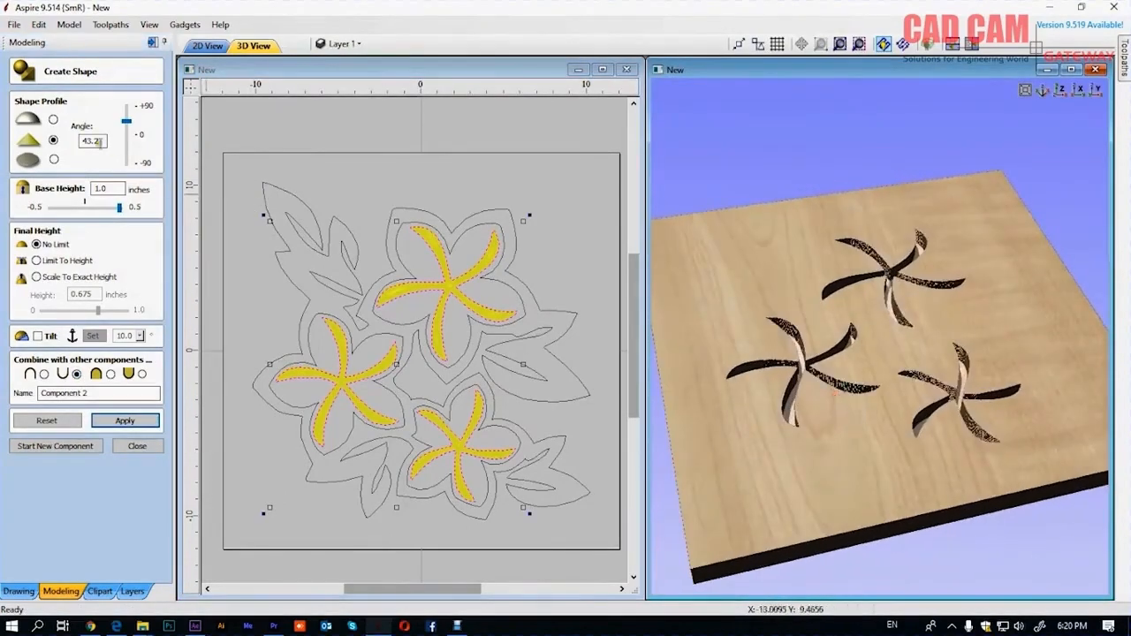
Step: Set the inner stars' subtracted shape to a 27.0° angle and a base height of .25 inches, and apply it
left_click_drag(128, 123, 127, 127)
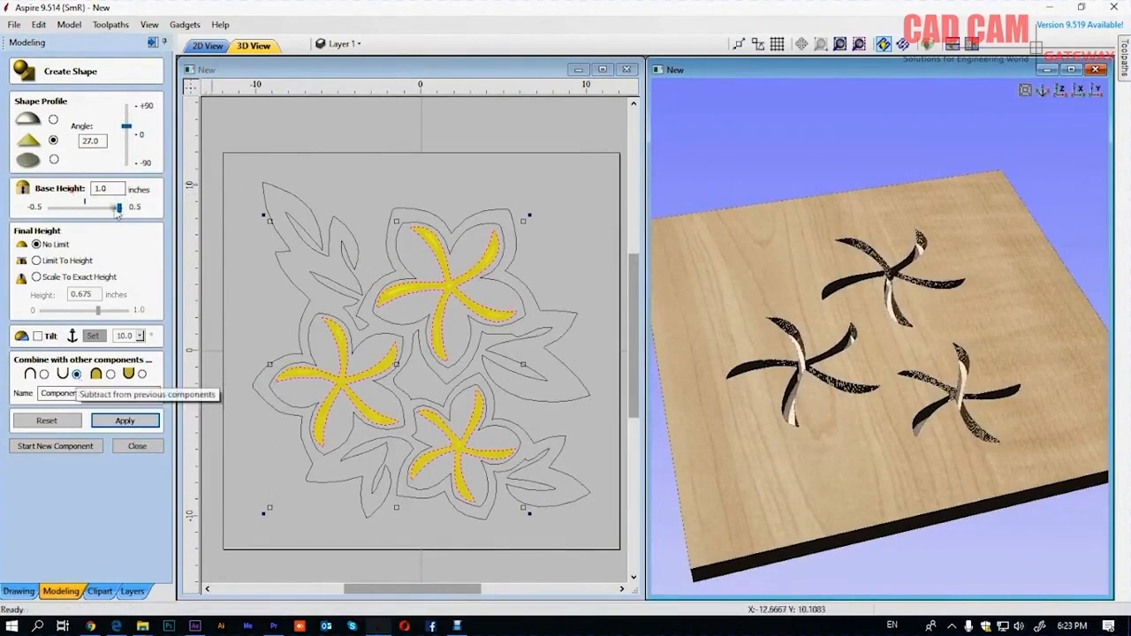
left_click_drag(111, 189, 88, 188)
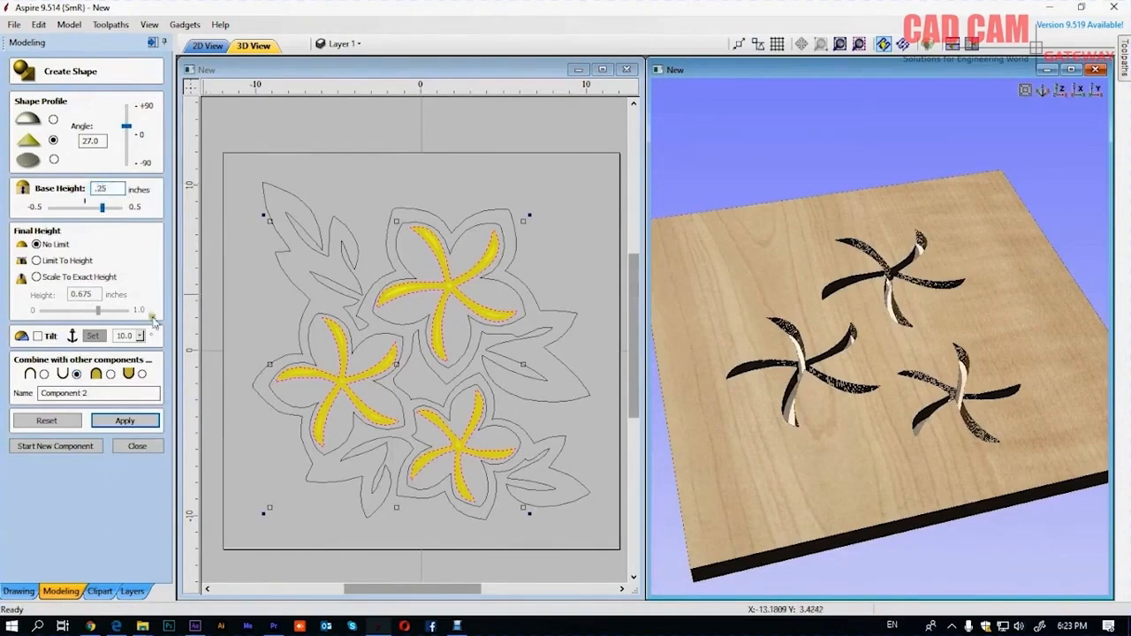
left_click(127, 421)
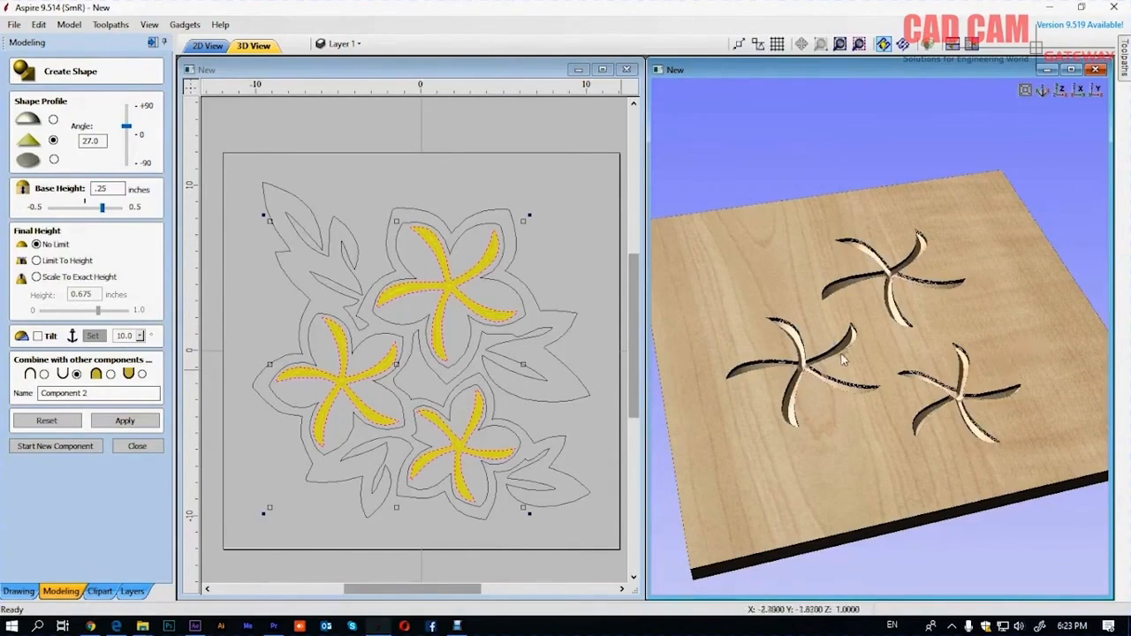
Step: Set the inner stars' base height to 0 inches, apply the change and finish the component
double_click(101, 188)
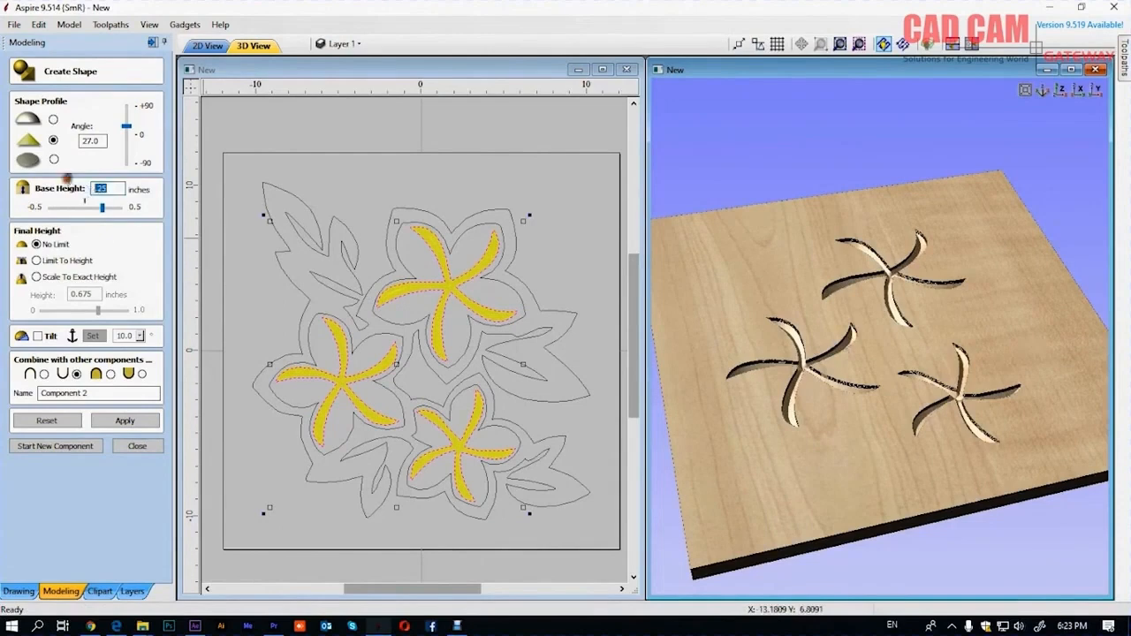
type("0")
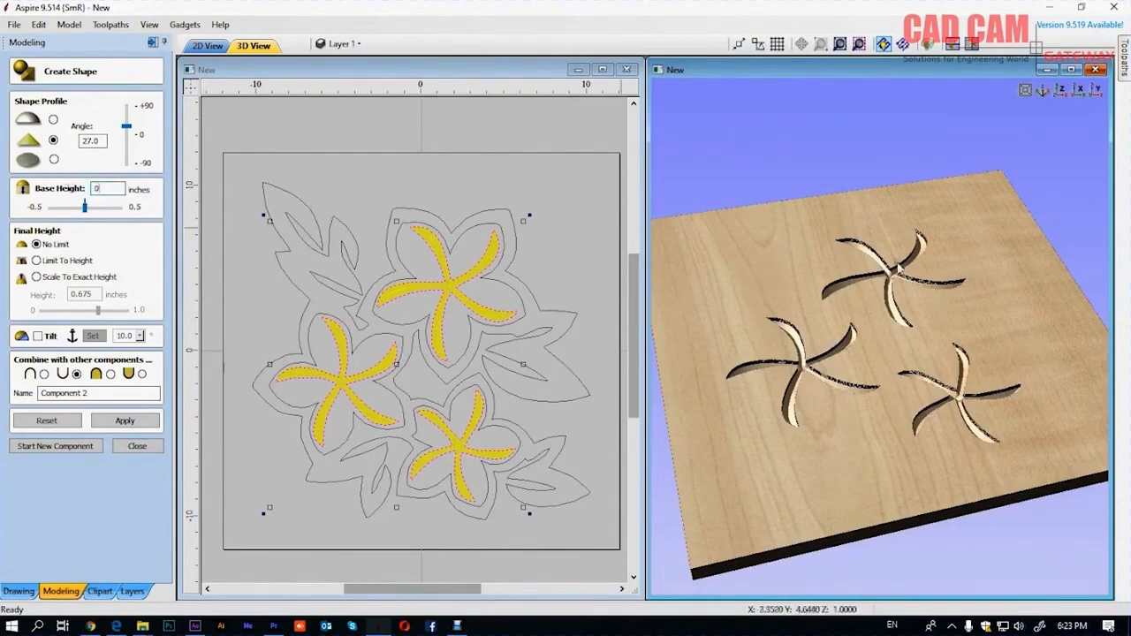
scroll(895, 252, "up", 5)
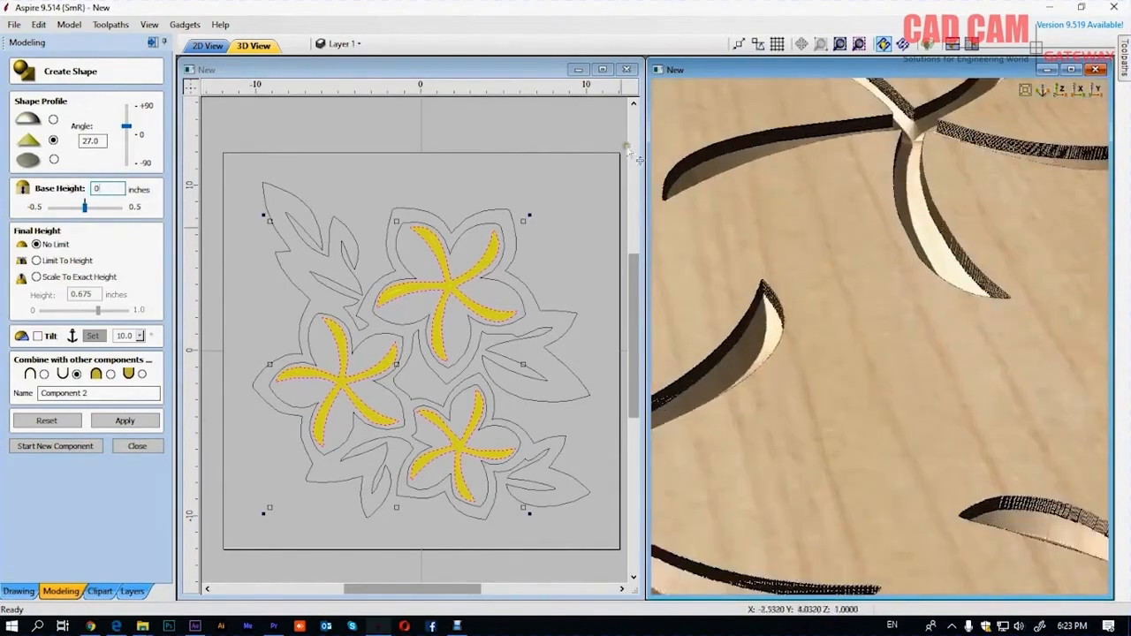
left_click(125, 421)
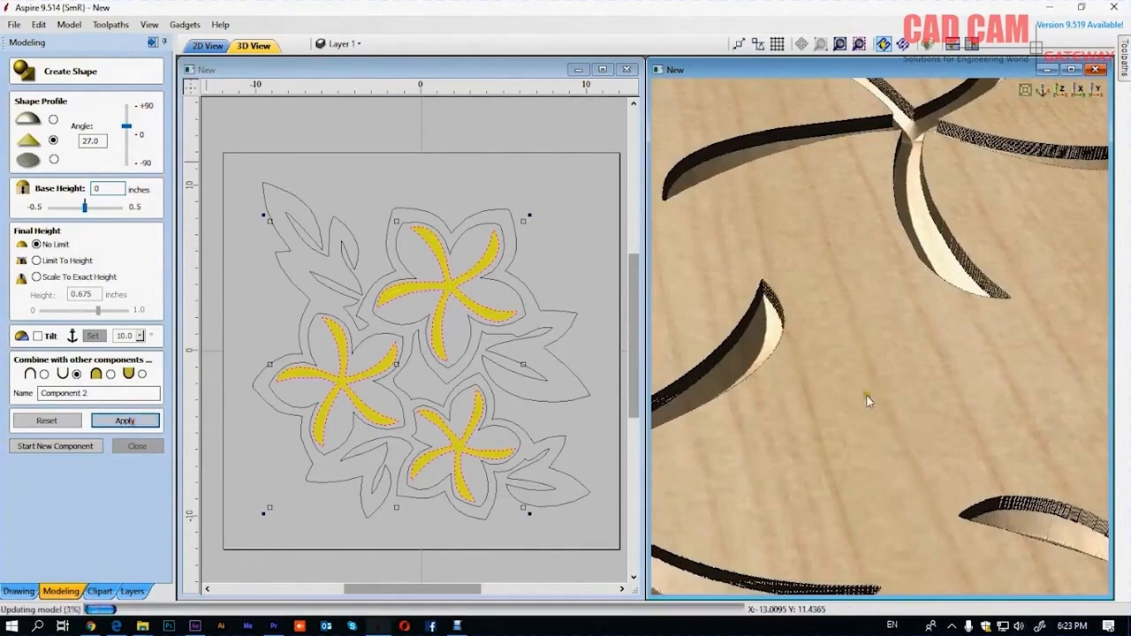
scroll(919, 226, "down", 5)
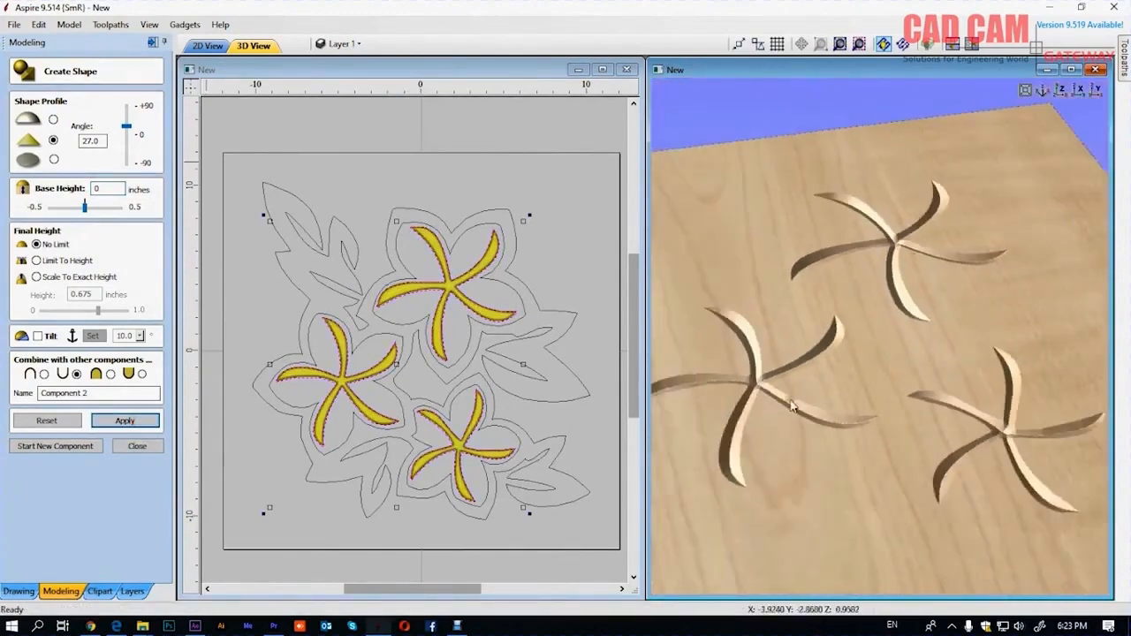
scroll(784, 401, "up", 2)
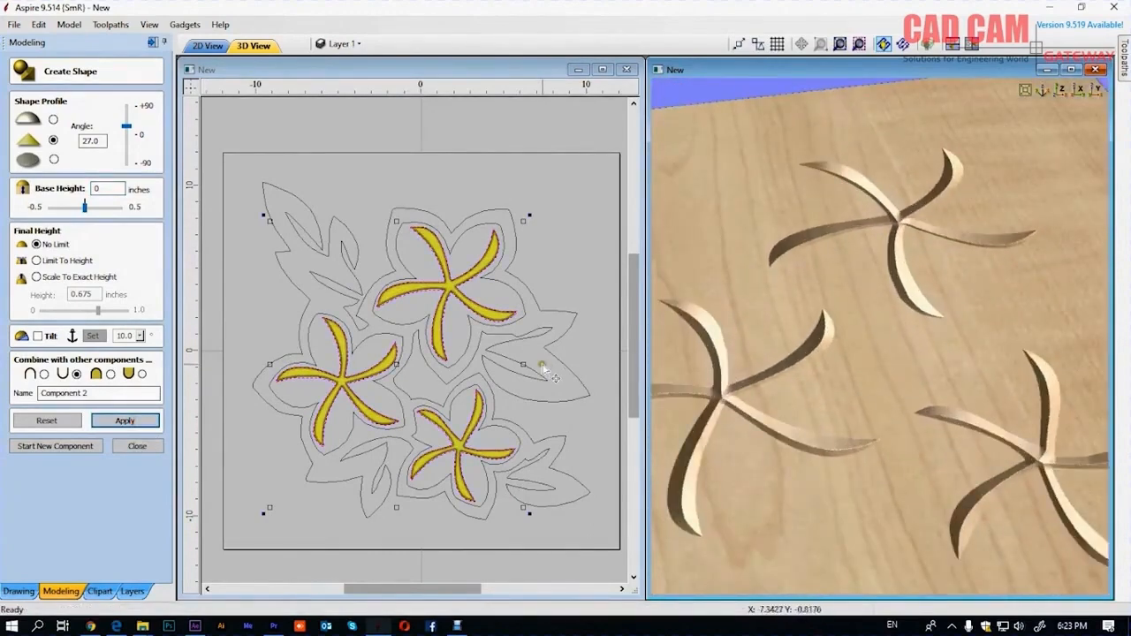
left_click(122, 423)
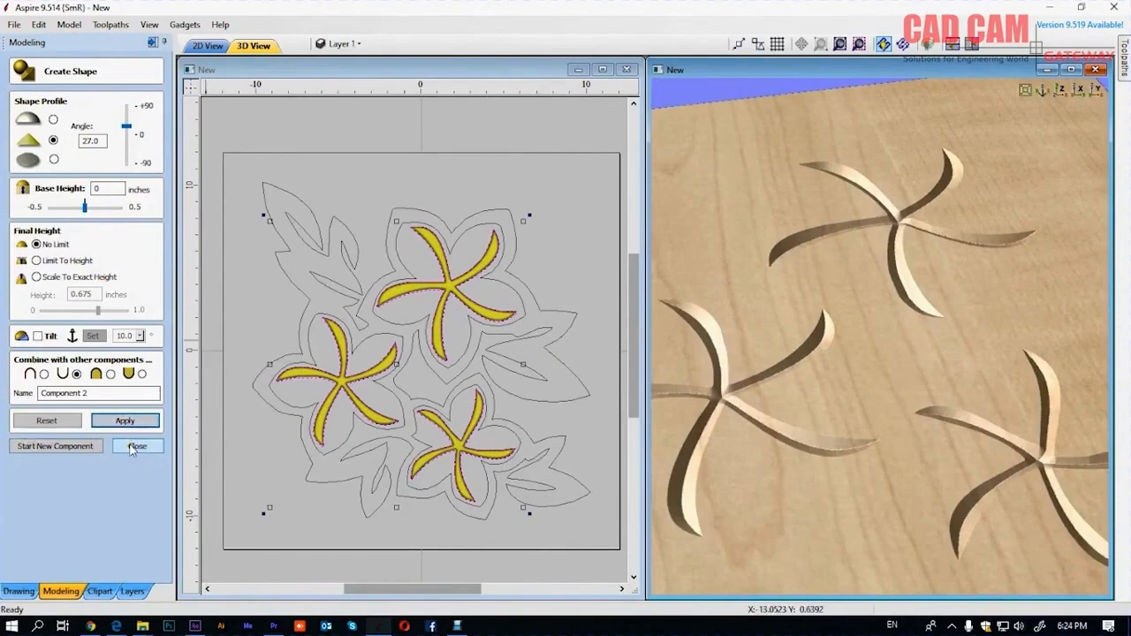
left_click(134, 448)
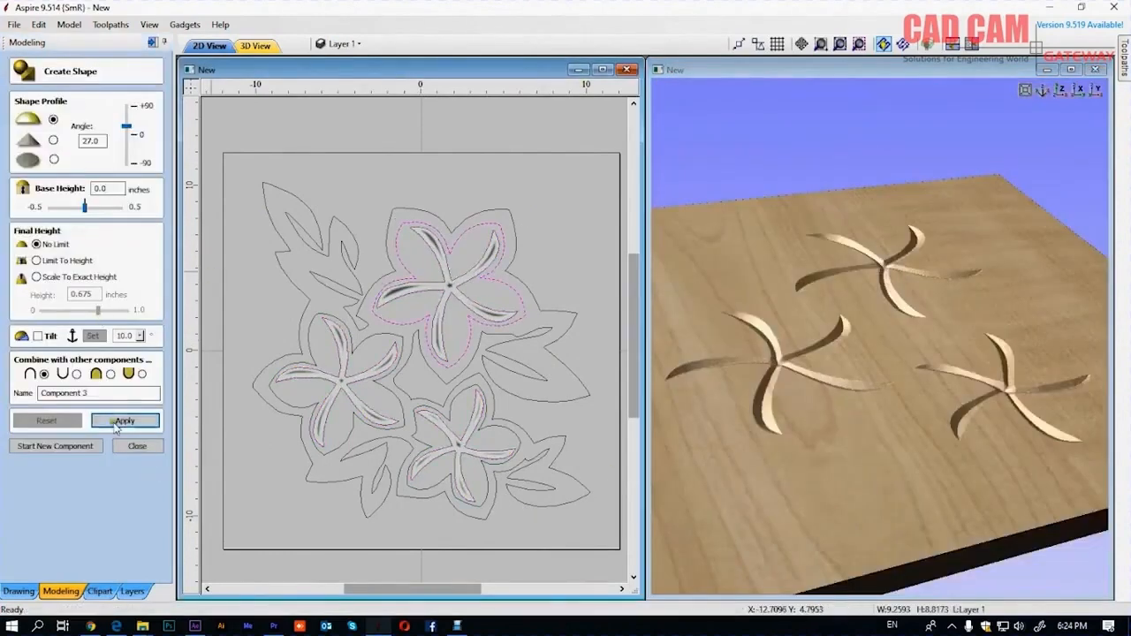
Step: Create a rounded-profile shape from the upper flower's petal outline with a 27.0° angle and 0.0 inch base height, added to the model
left_click(122, 422)
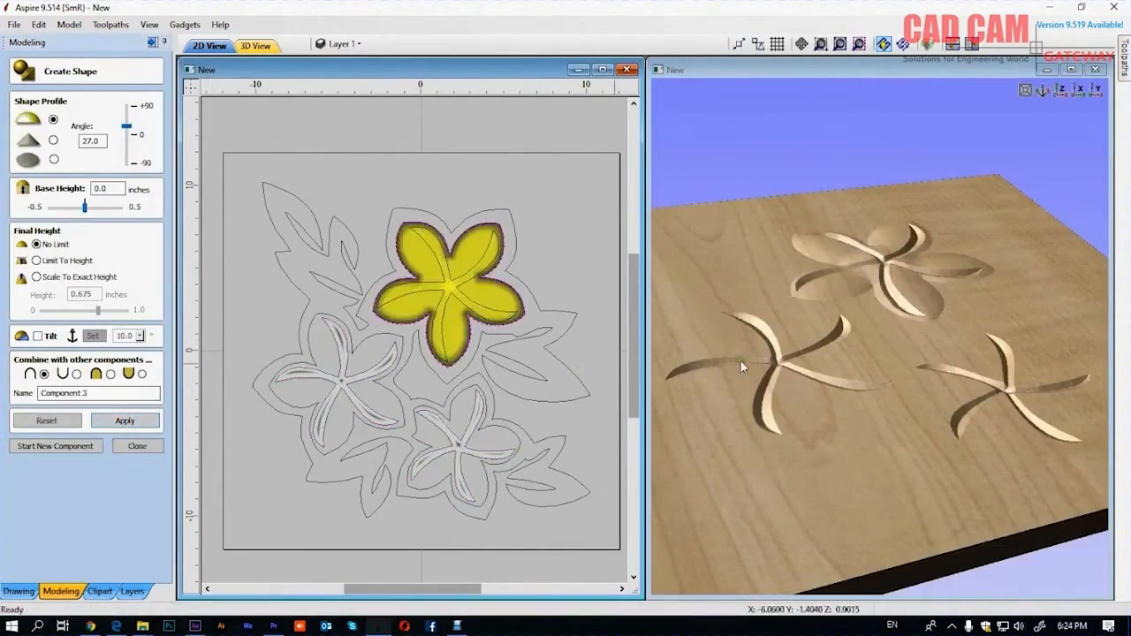
left_click(851, 380)
scroll(851, 379, "up", 8)
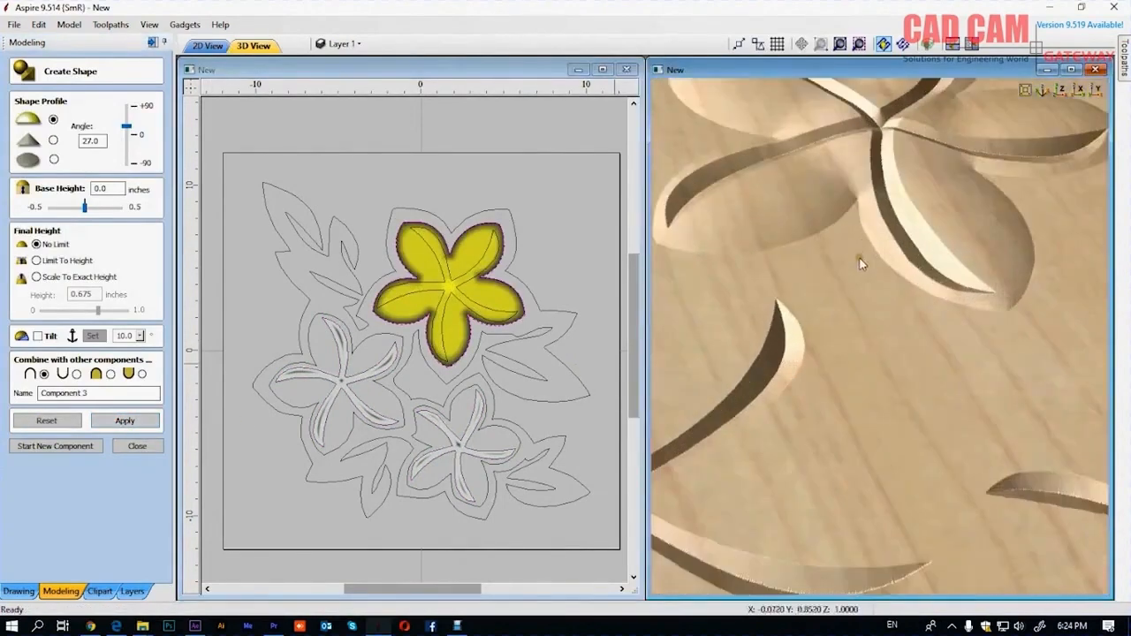
scroll(866, 253, "down", 4)
scroll(855, 189, "up", 4)
left_click_drag(867, 264, 869, 222)
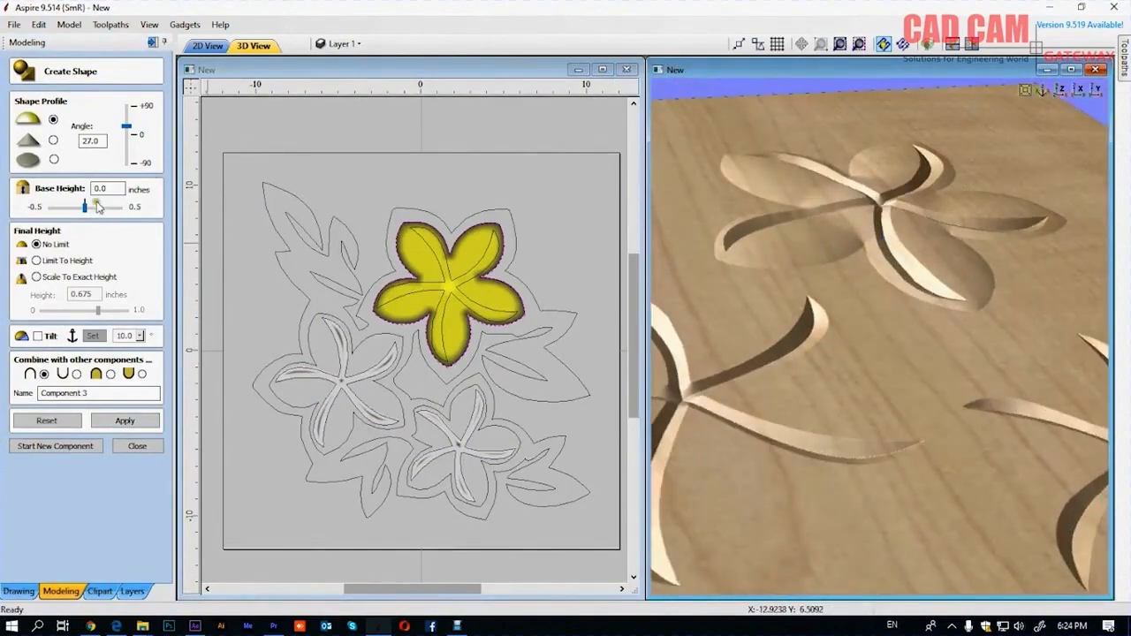
Step: Raise the upper flower's base height to .125 inches and update its shape
double_click(102, 189)
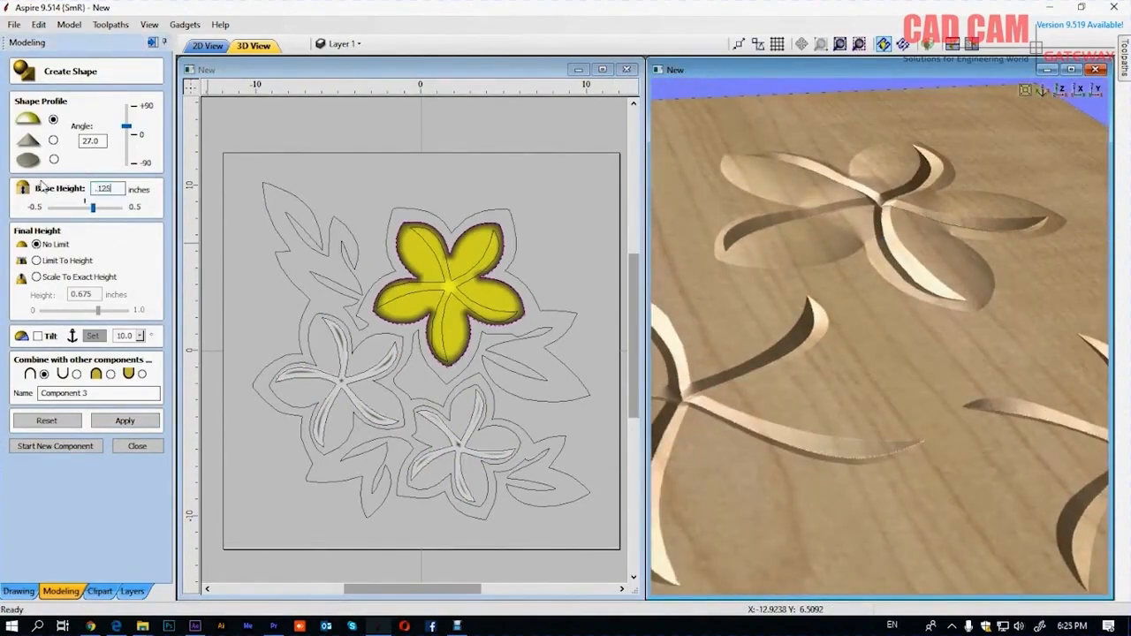
left_click(116, 421)
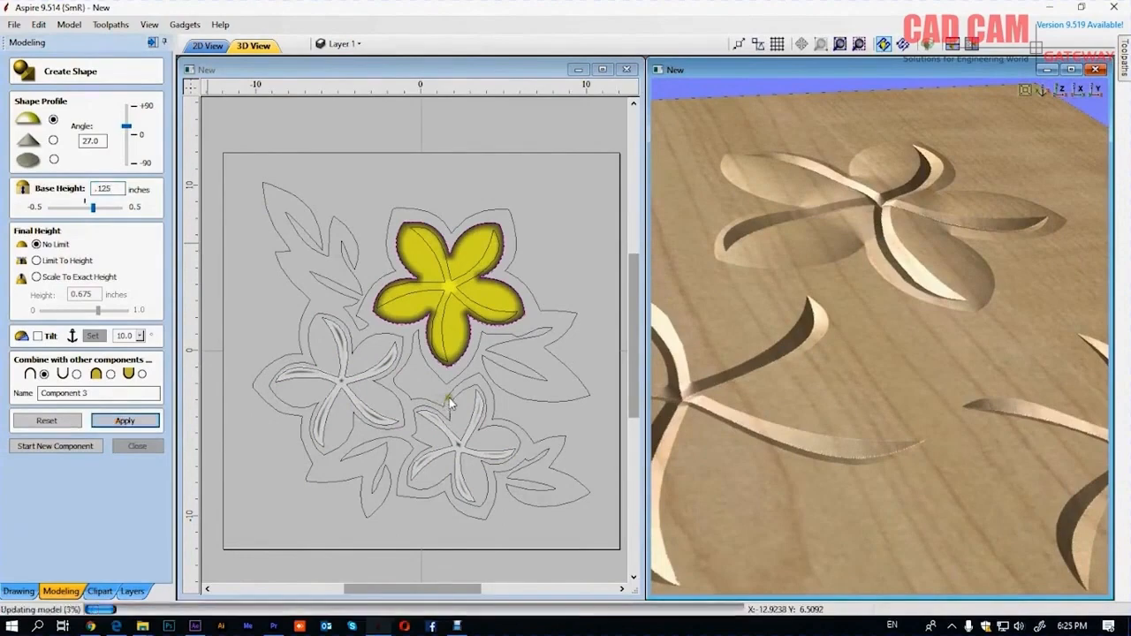
left_click_drag(774, 304, 791, 386)
Step: Set the upper flower's profile angle to 36.0°, apply it and inspect the petals up close
left_click_drag(137, 130, 137, 123)
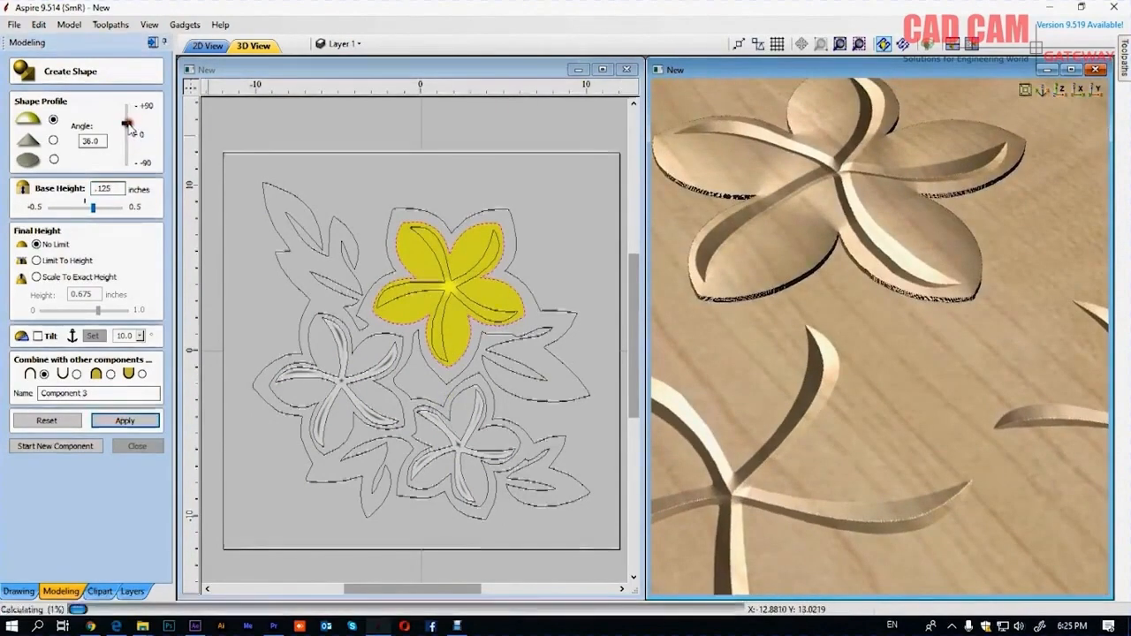
left_click(133, 421)
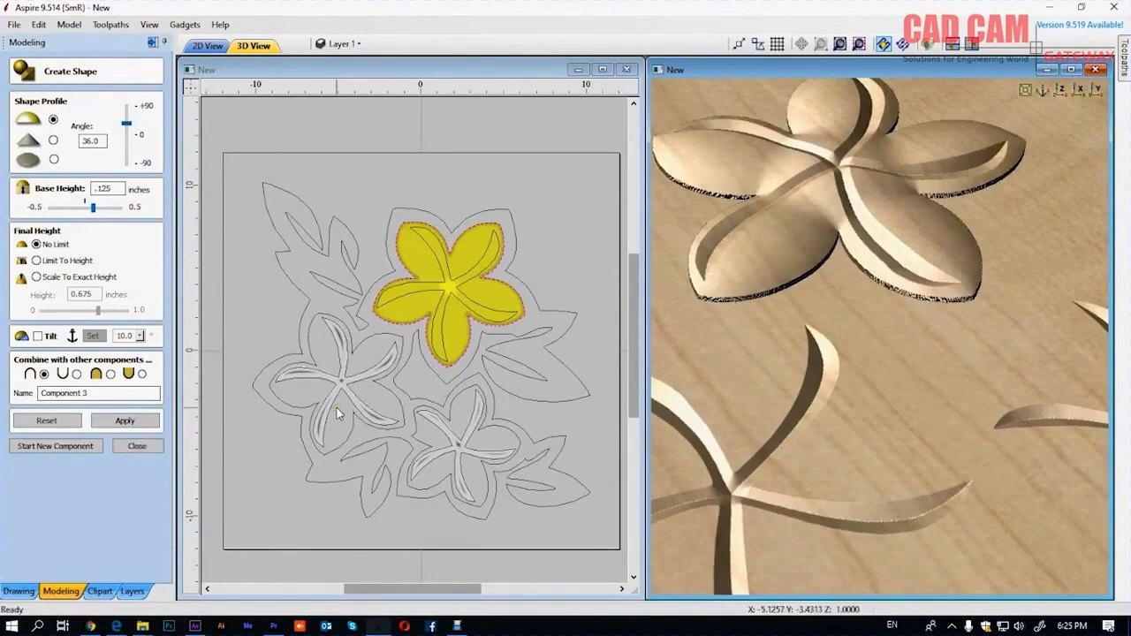
left_click(133, 421)
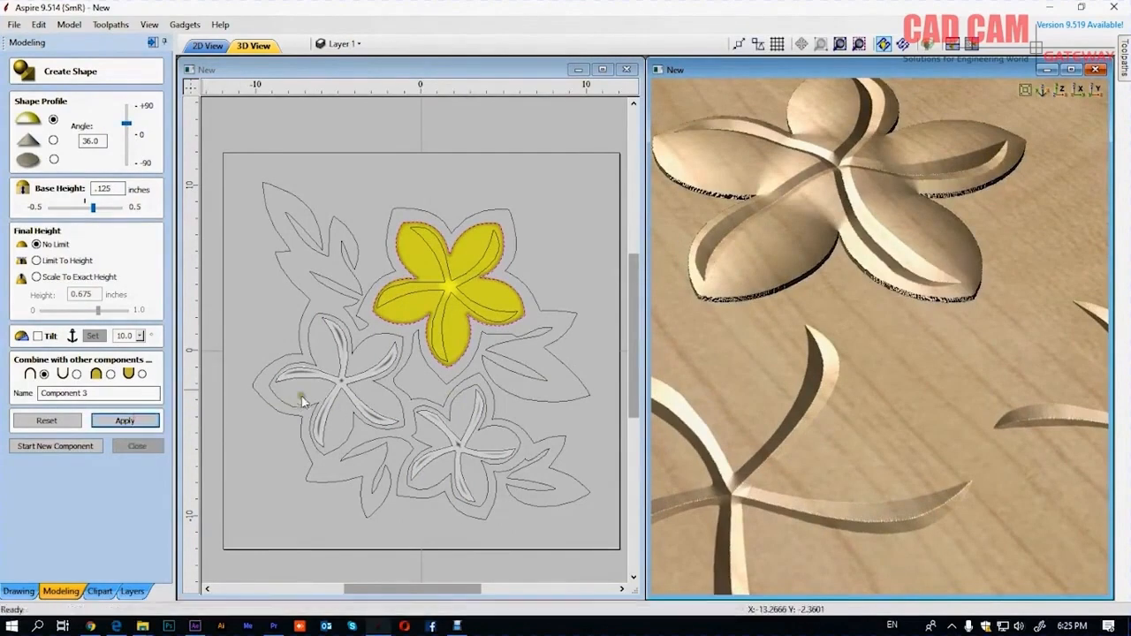
left_click_drag(929, 286, 896, 193)
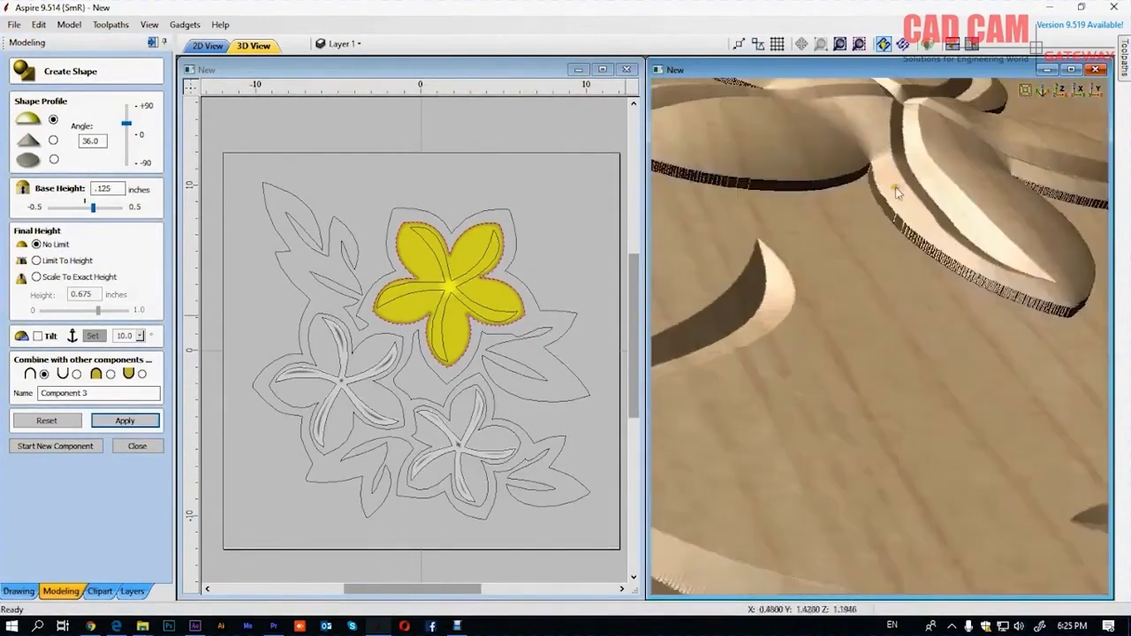
left_click_drag(819, 264, 804, 233)
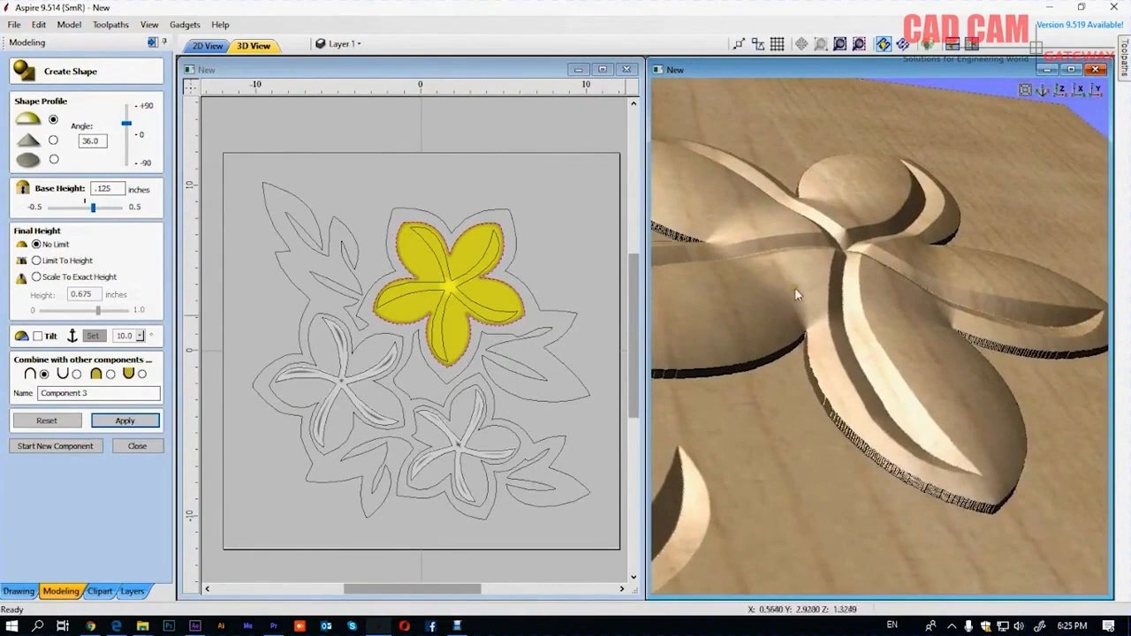
Step: Limit the upper flower's final height to 0.2 inches and check the petals from a low angle
left_click(36, 261)
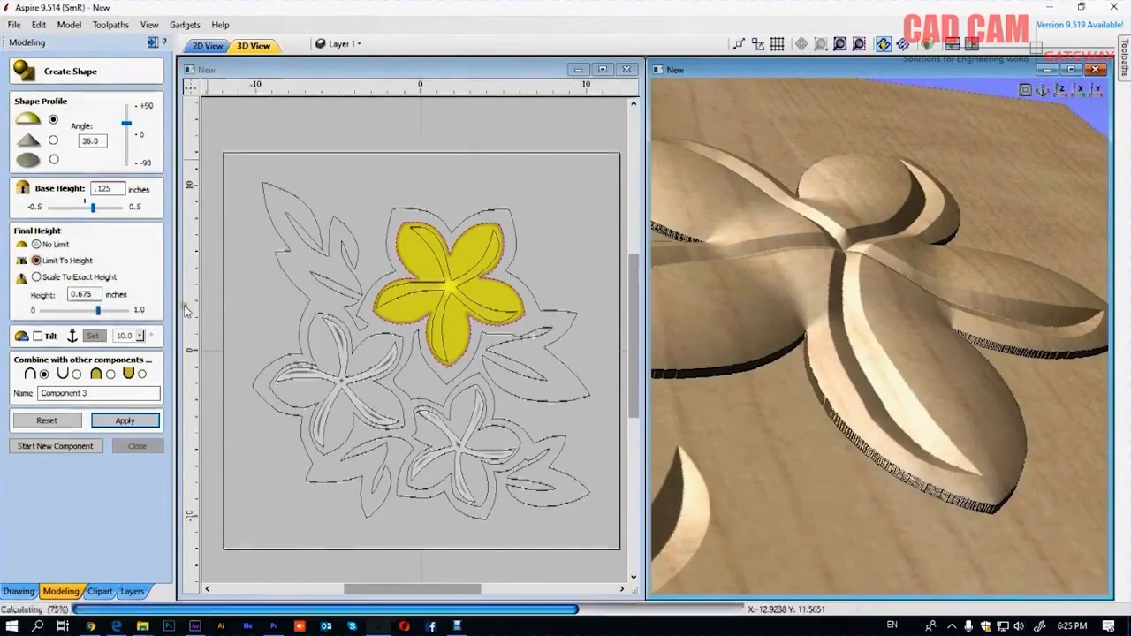
double_click(91, 295)
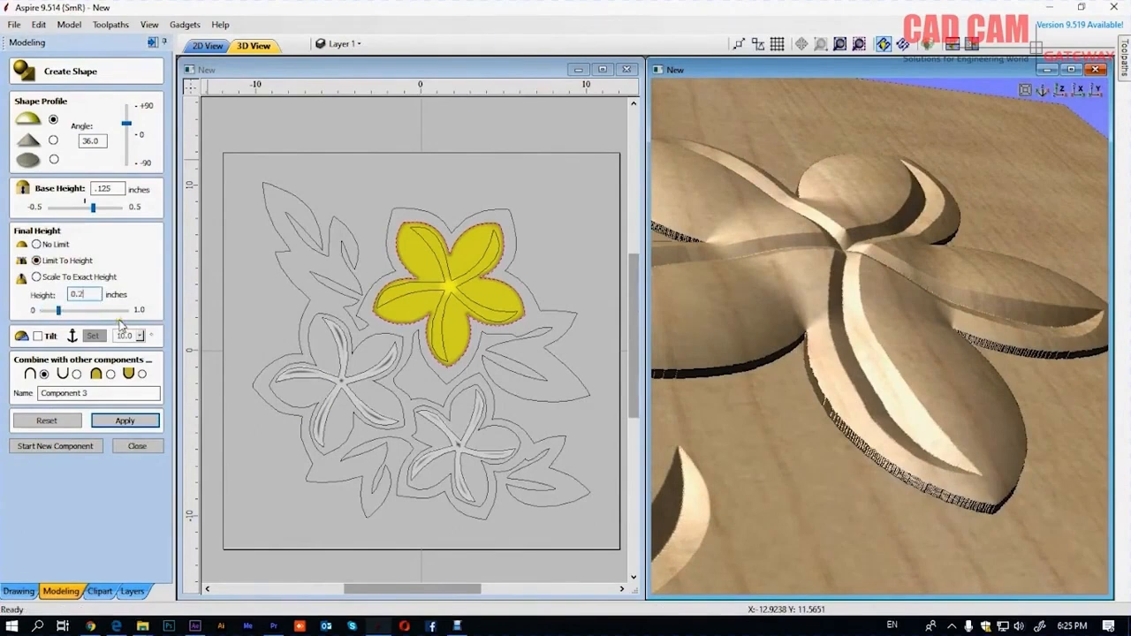
left_click(152, 421)
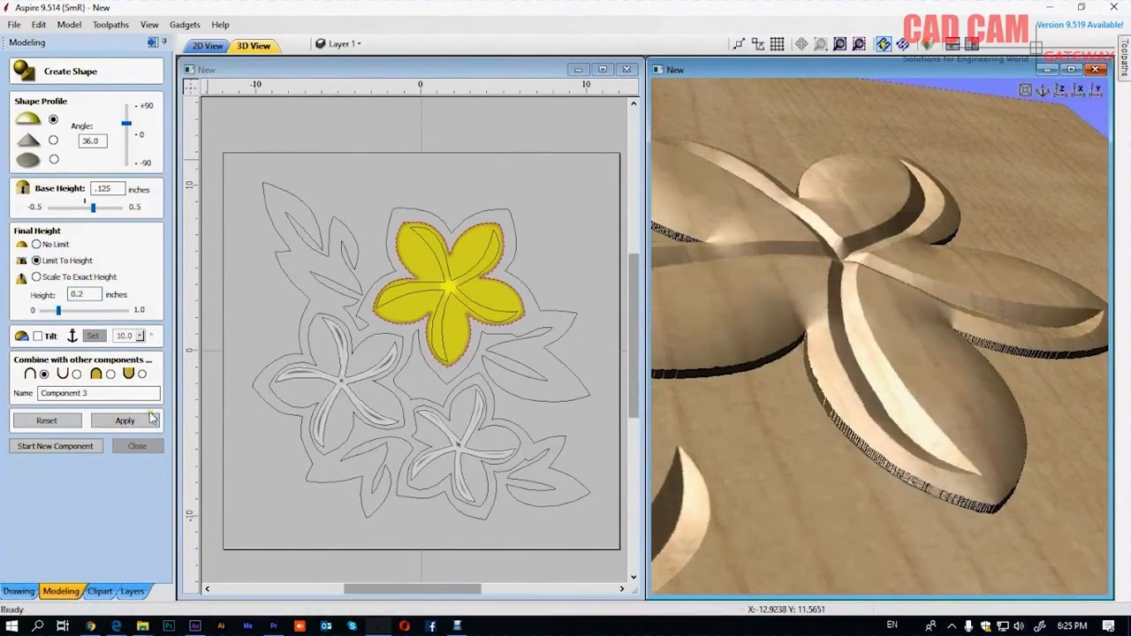
left_click_drag(842, 287, 813, 172)
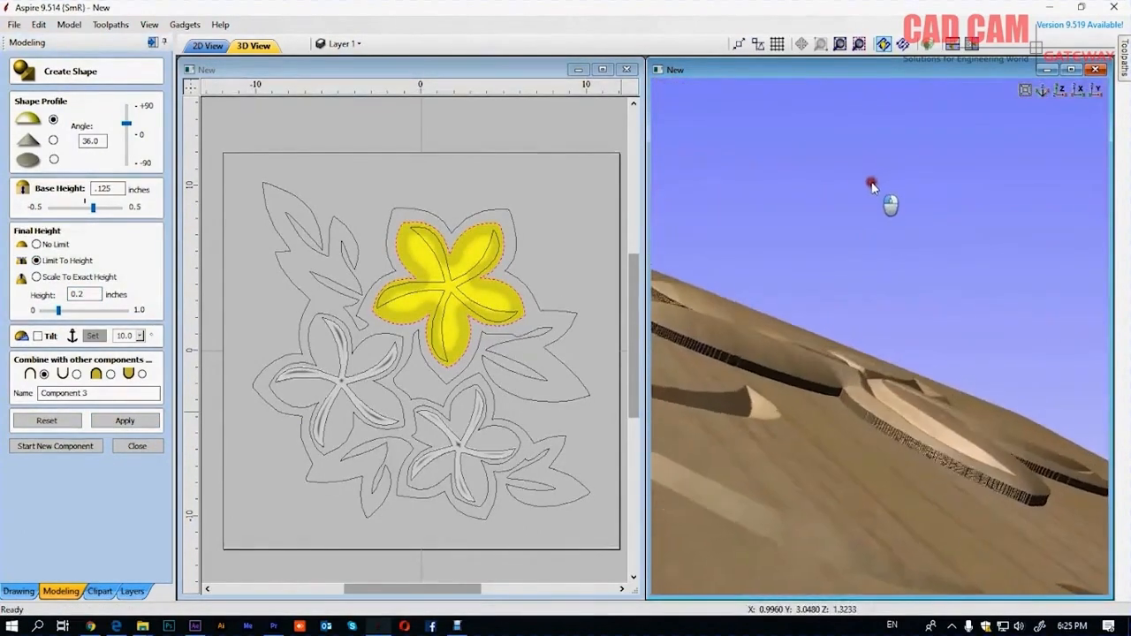
Step: Set the upper flower's profile angle to 45° and try scaling the shape to its exact height
left_click_drag(125, 130, 128, 125)
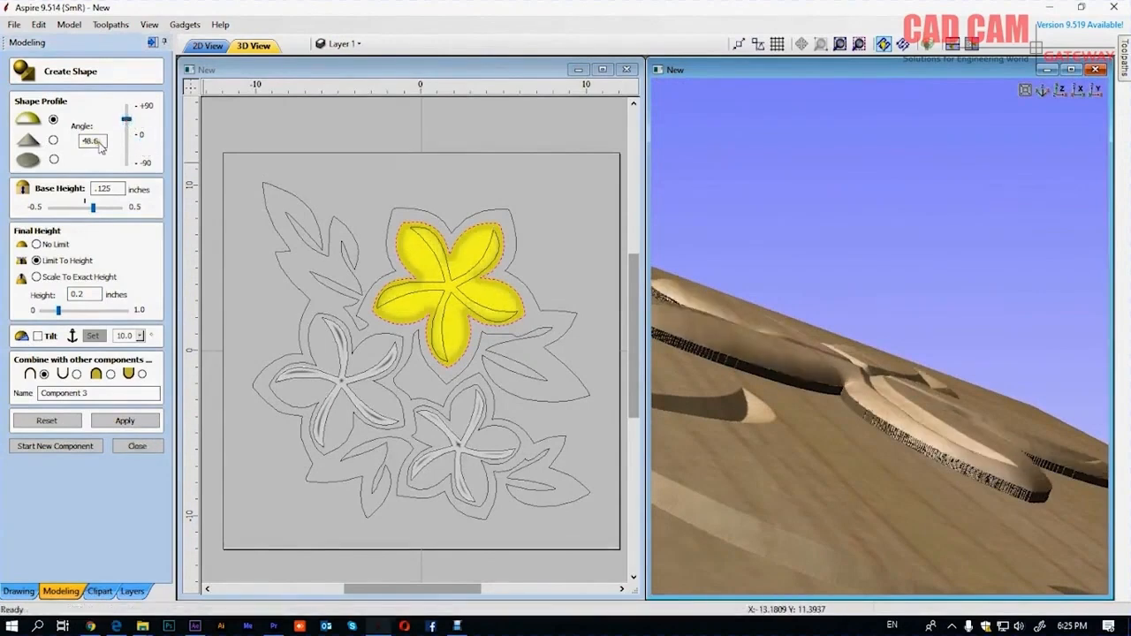
double_click(100, 144)
type("45")
left_click(37, 278)
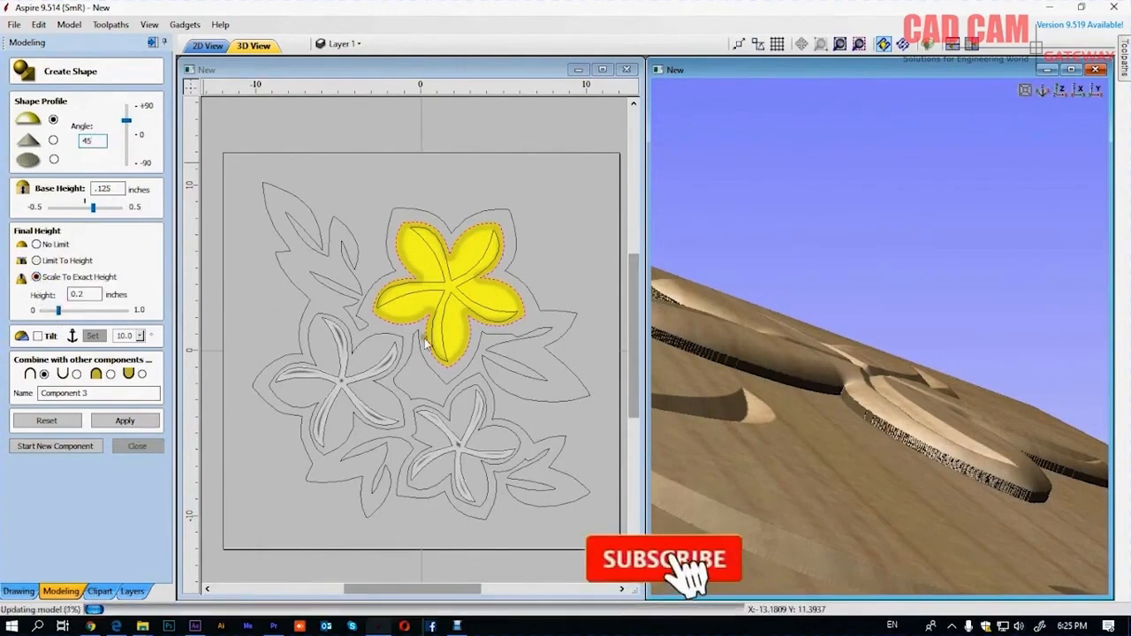
left_click_drag(729, 345, 736, 418)
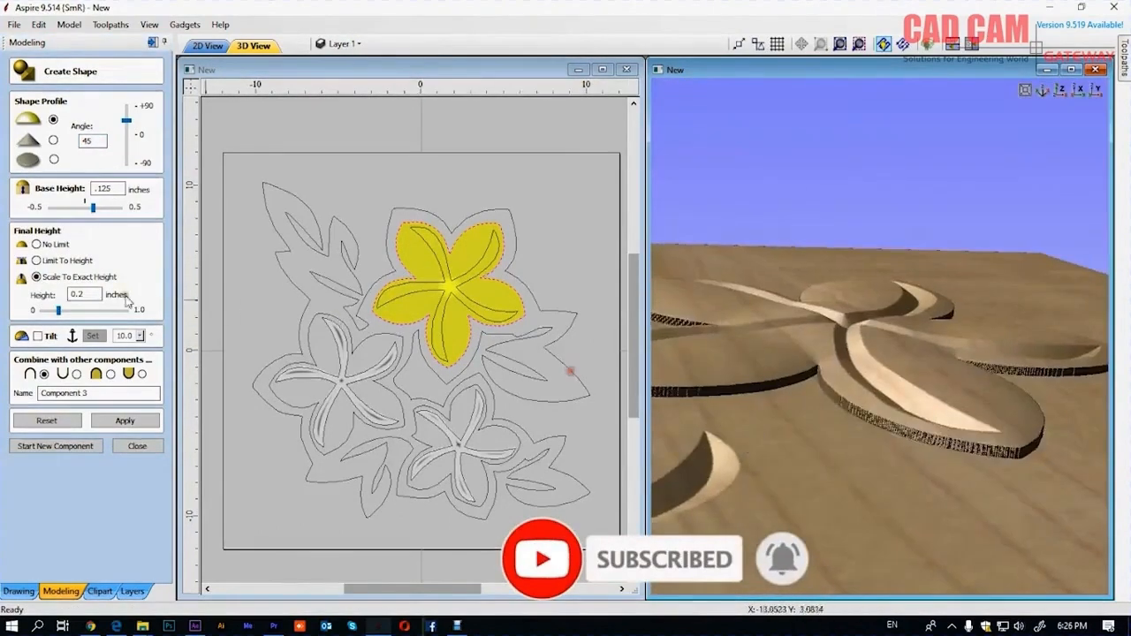
Step: Set the upper flower's final height to 0.25 inches and limit the shape to that height instead of scaling it
double_click(80, 294)
type("0.25")
left_click(126, 422)
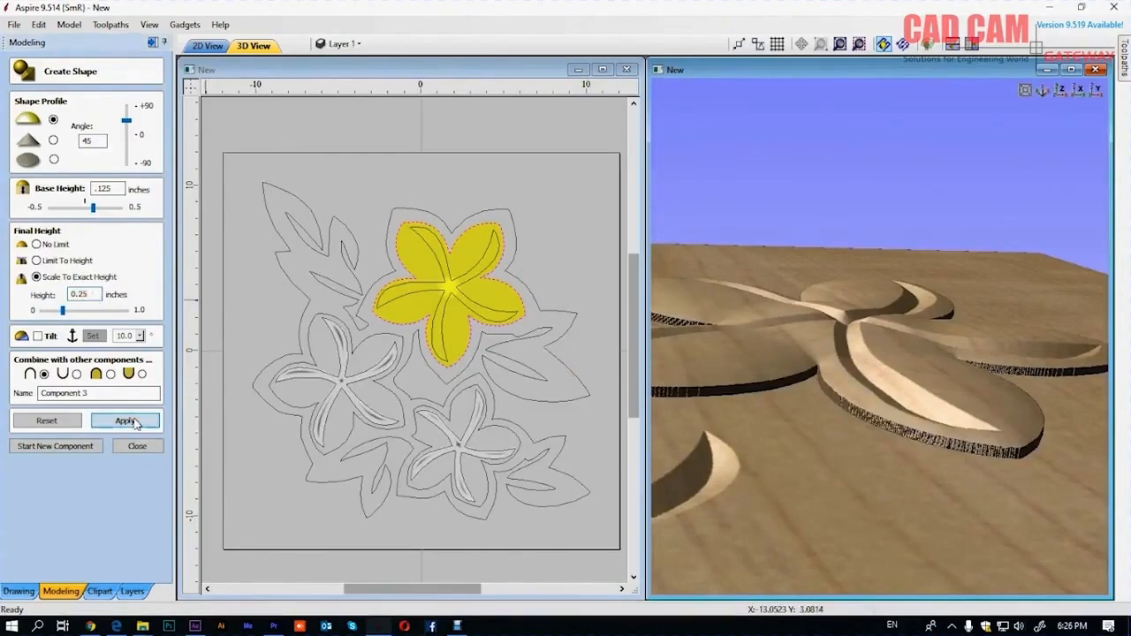
left_click(36, 260)
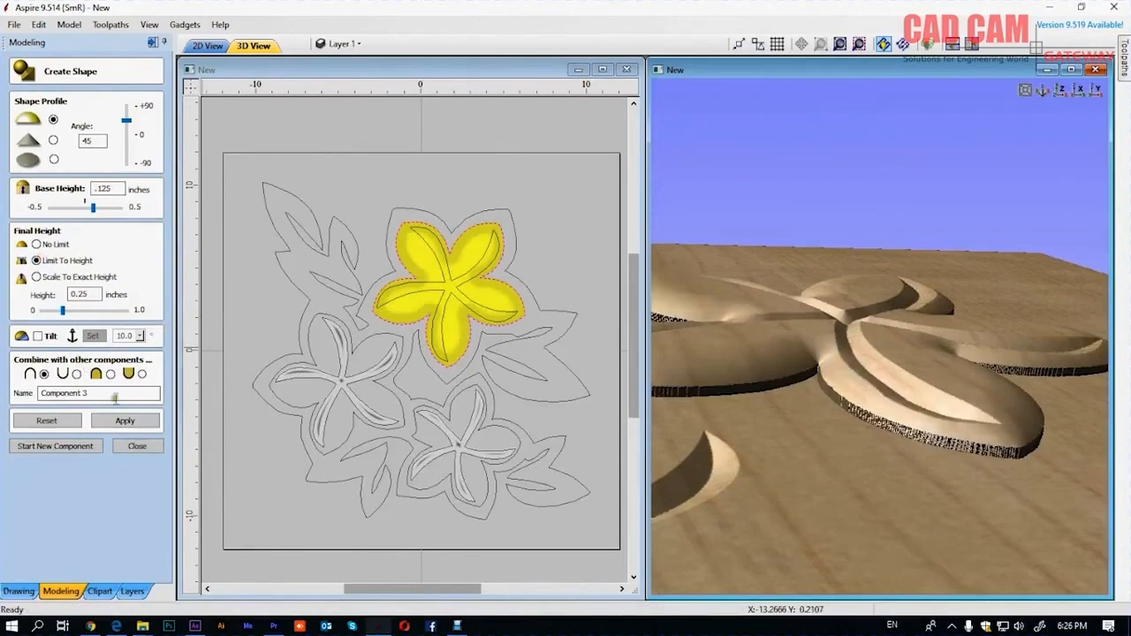
left_click(128, 421)
Step: Start a new component and create a rounded 27.0° shape with 0.0 inch base height from the left flower's petal outline
left_click(62, 446)
left_click(346, 325)
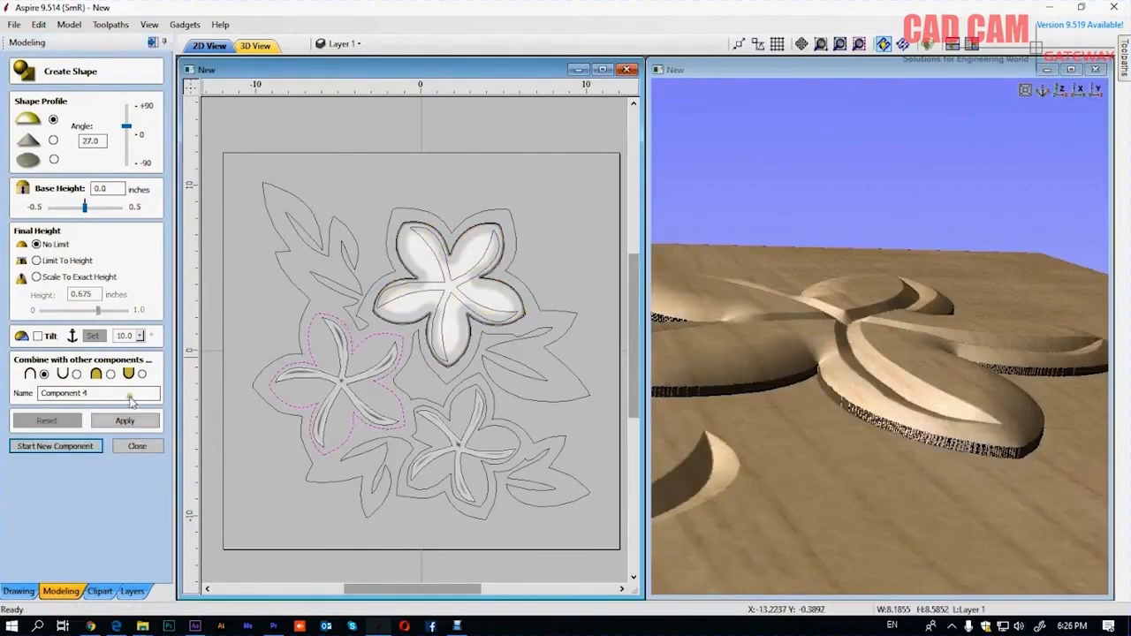
left_click(131, 425)
right_click_drag(894, 344, 850, 293)
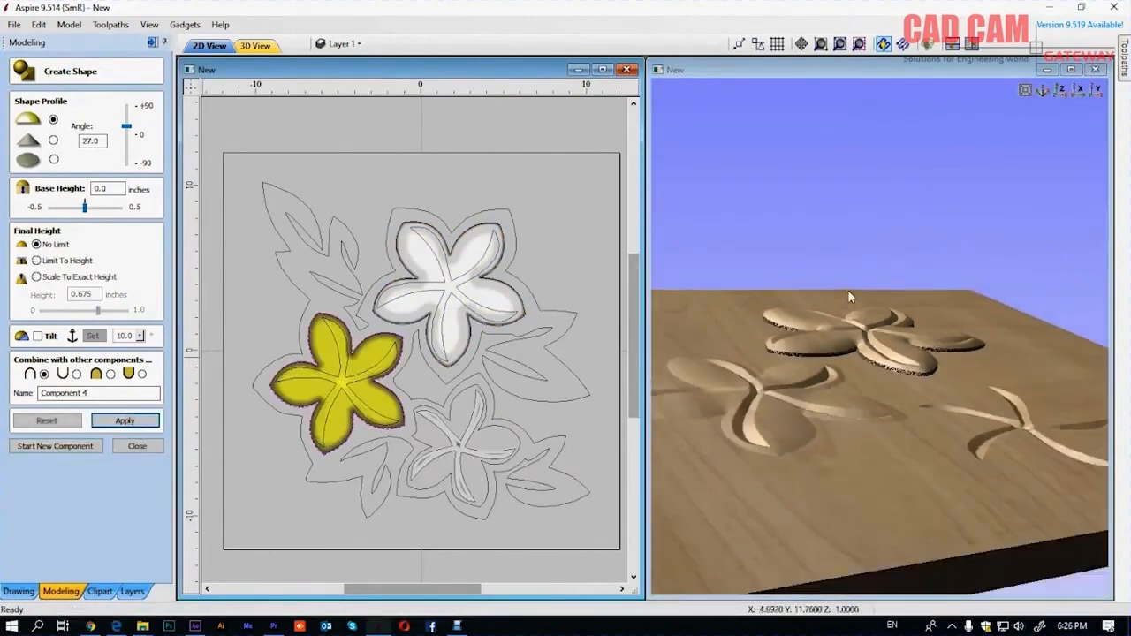
Step: Set the left flower's base height to .15 inches and apply it
left_click(105, 190)
left_click_drag(86, 209, 91, 208)
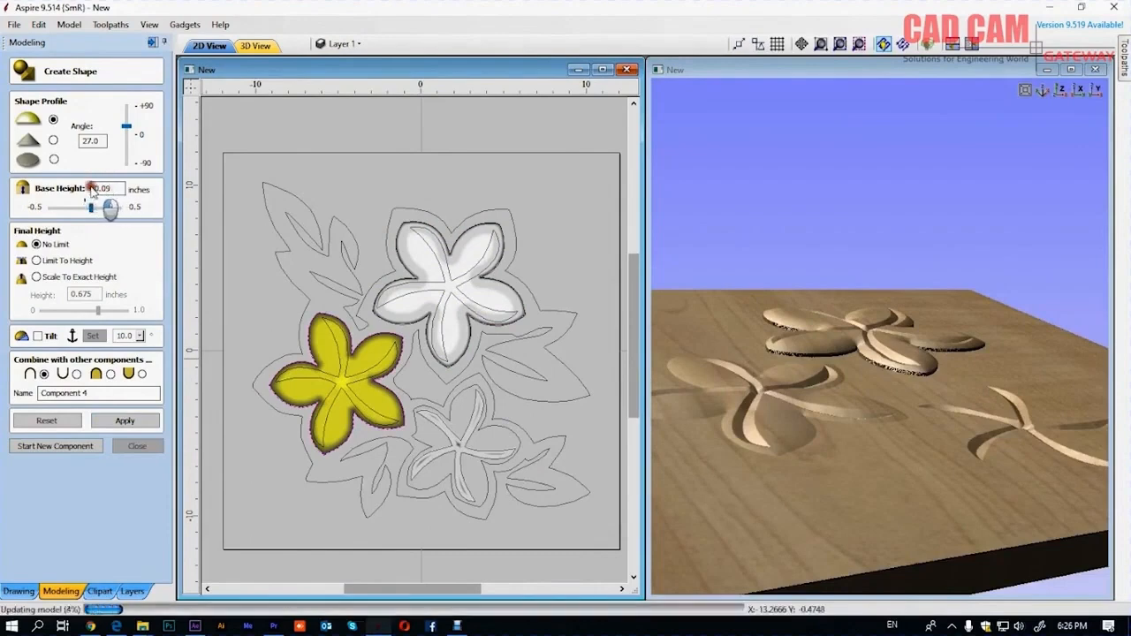
left_click(92, 191)
left_click_drag(117, 189, 58, 190)
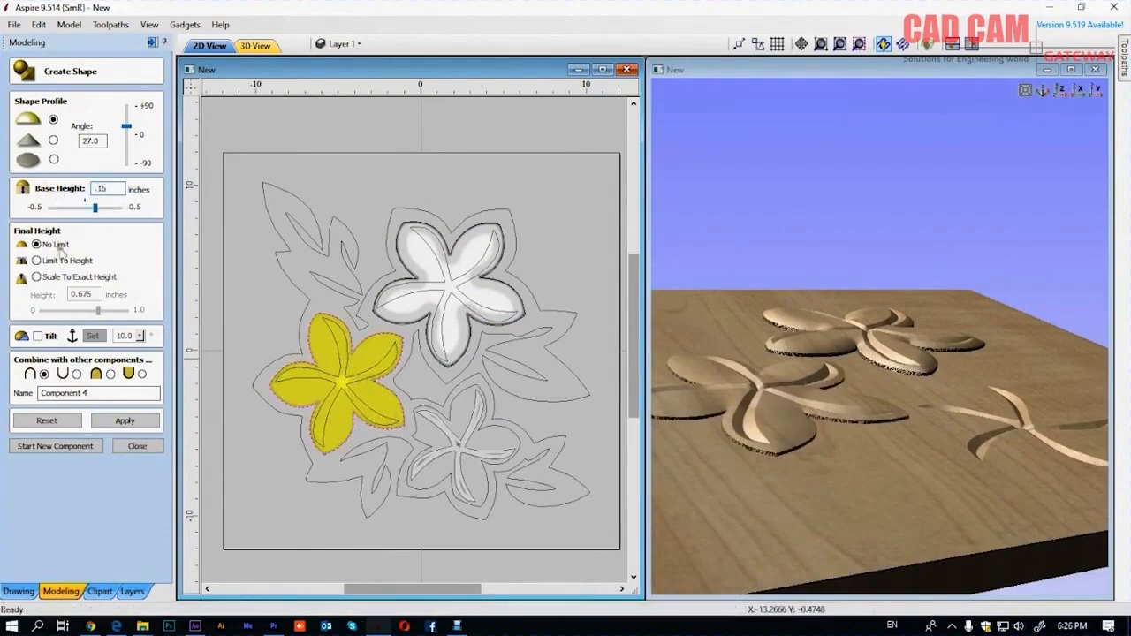
left_click(127, 422)
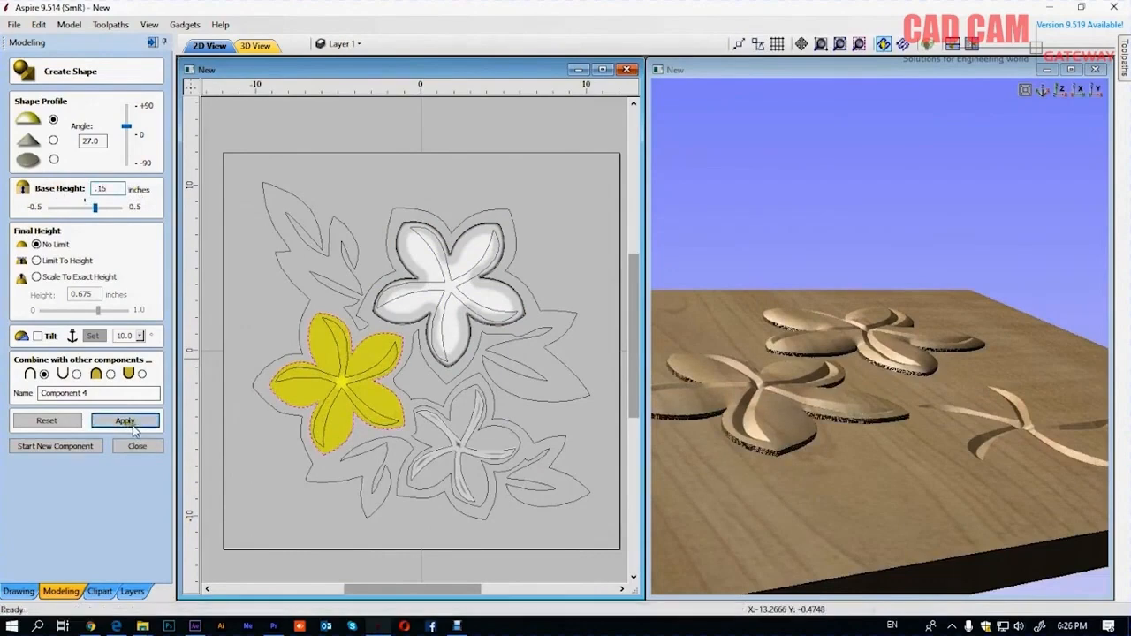
Step: Start a new component from the lower-right flower's petal outline with a base height of .15 inches and a 45° profile angle
scroll(829, 370, "up", 4)
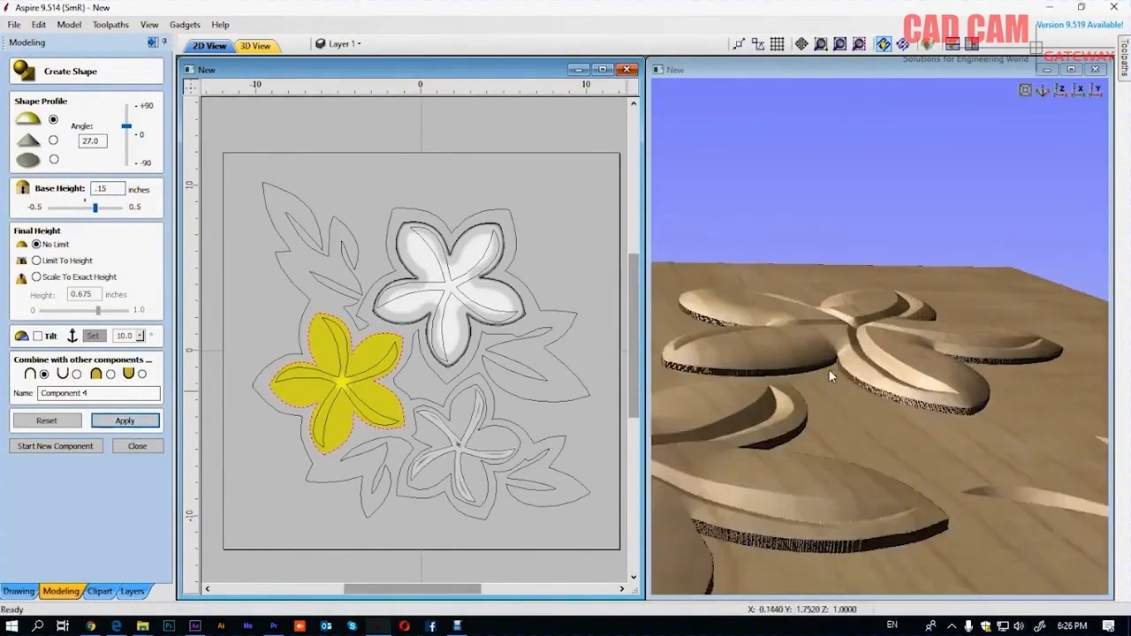
scroll(822, 393, "down", 2)
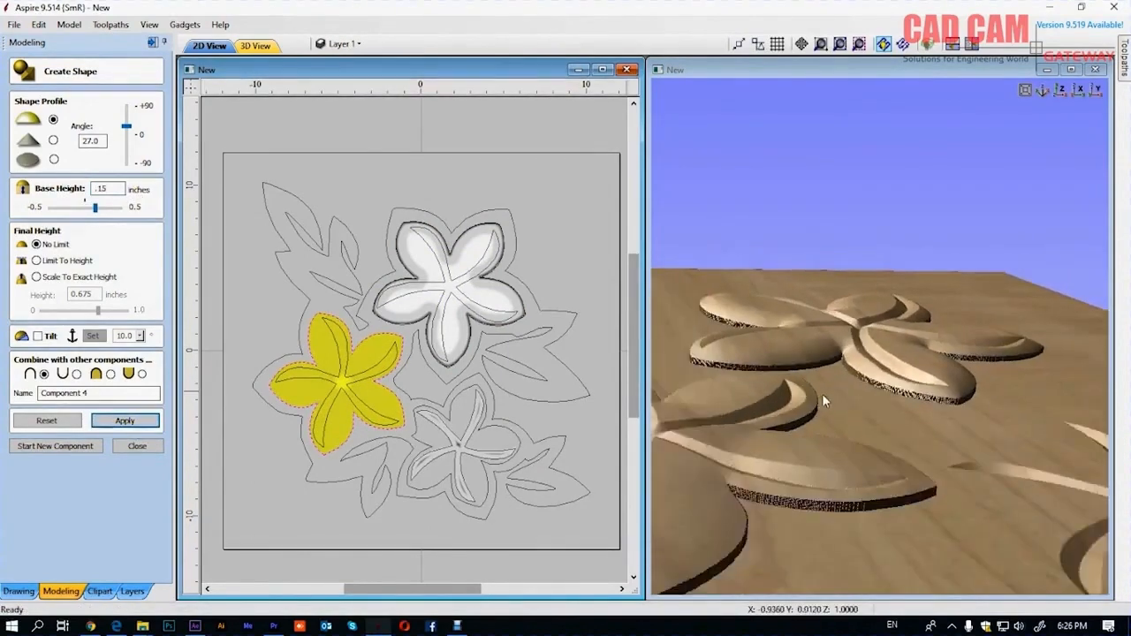
scroll(822, 393, "down", 1)
scroll(818, 395, "down", 2)
left_click(69, 448)
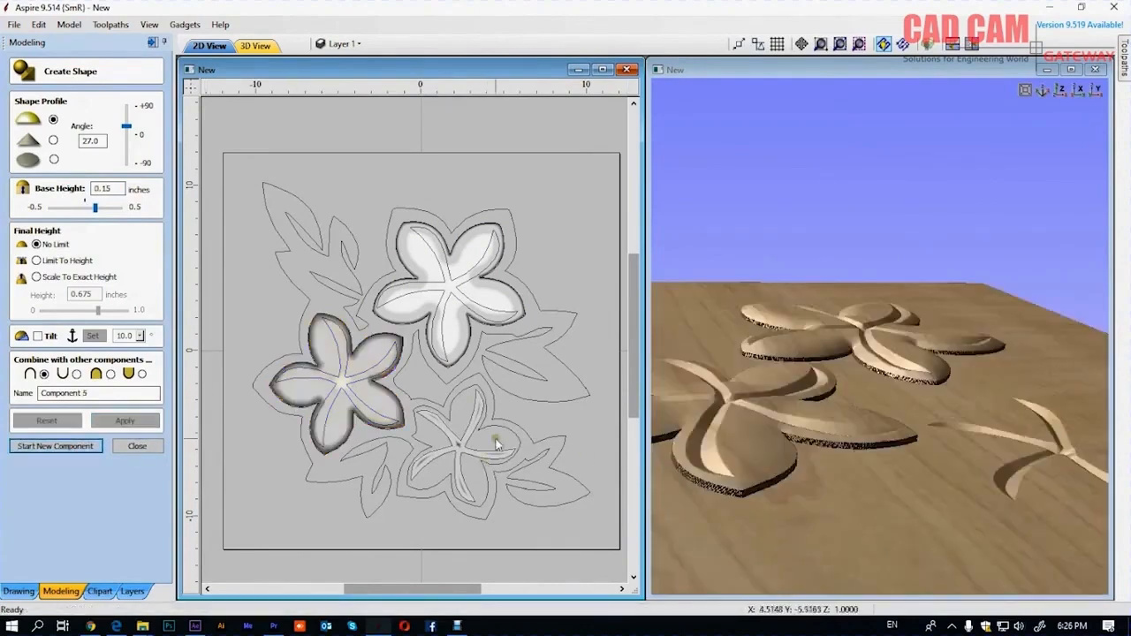
left_click(495, 429)
left_click_drag(119, 188, 12, 188)
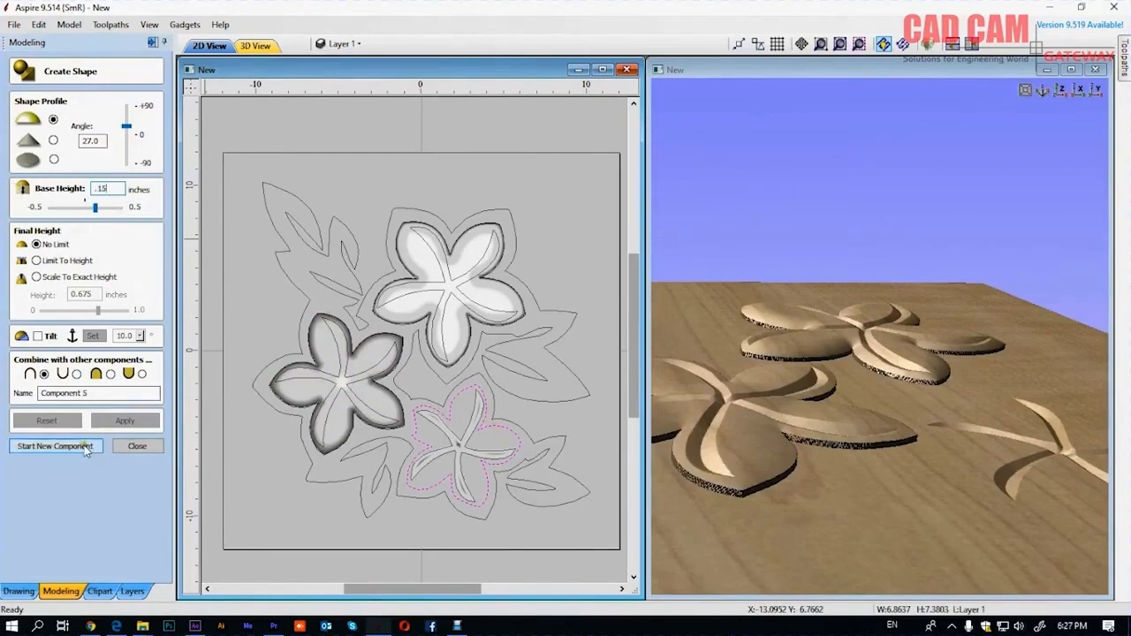
left_click_drag(99, 140, 46, 133)
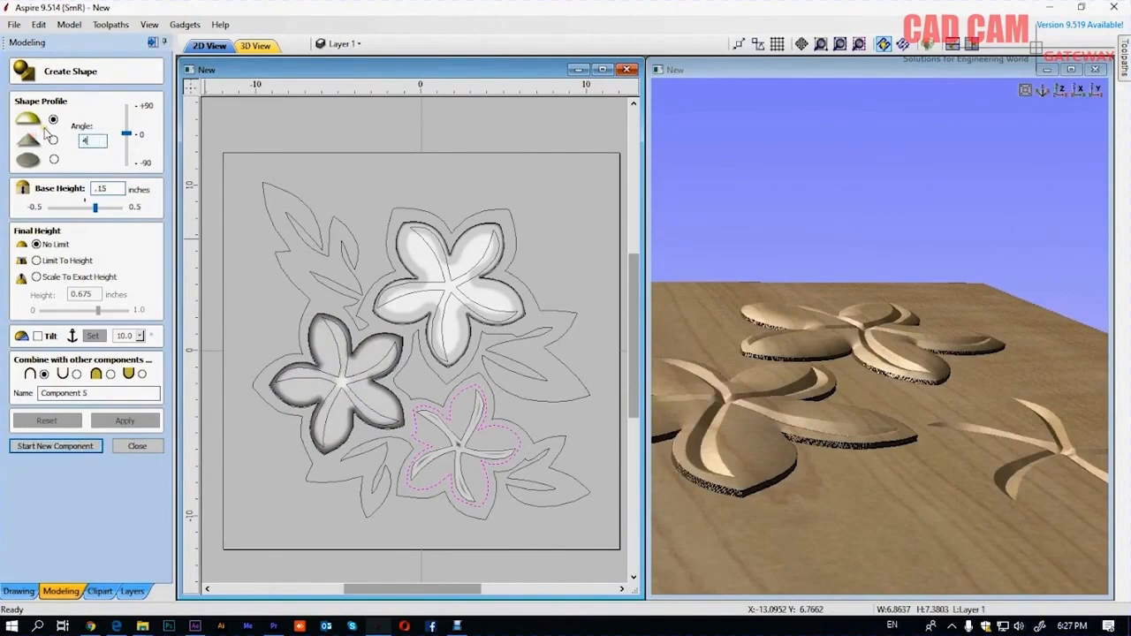
left_click(75, 448)
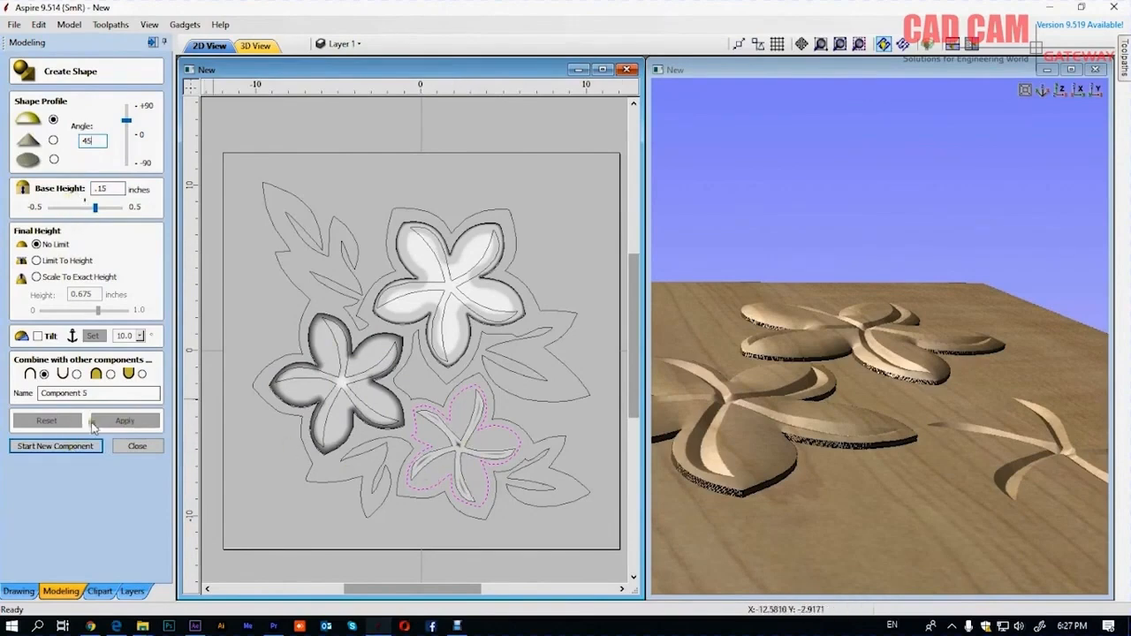
Step: Leave shape creation and close the open petal outline of the lower-right flower
left_click(137, 446)
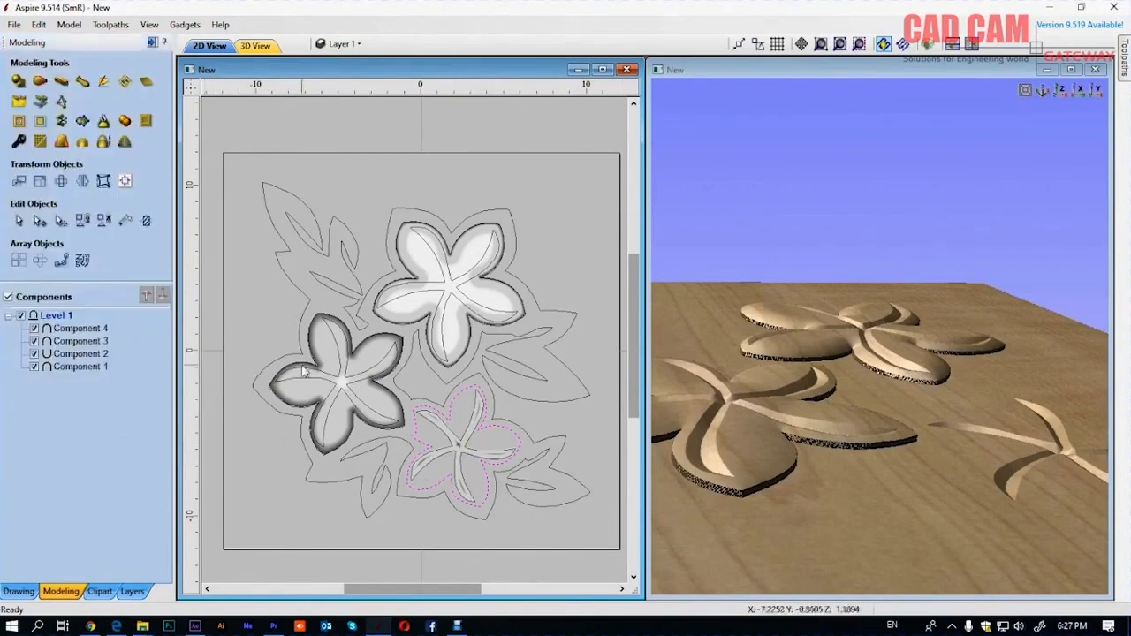
scroll(453, 421, "up", 6)
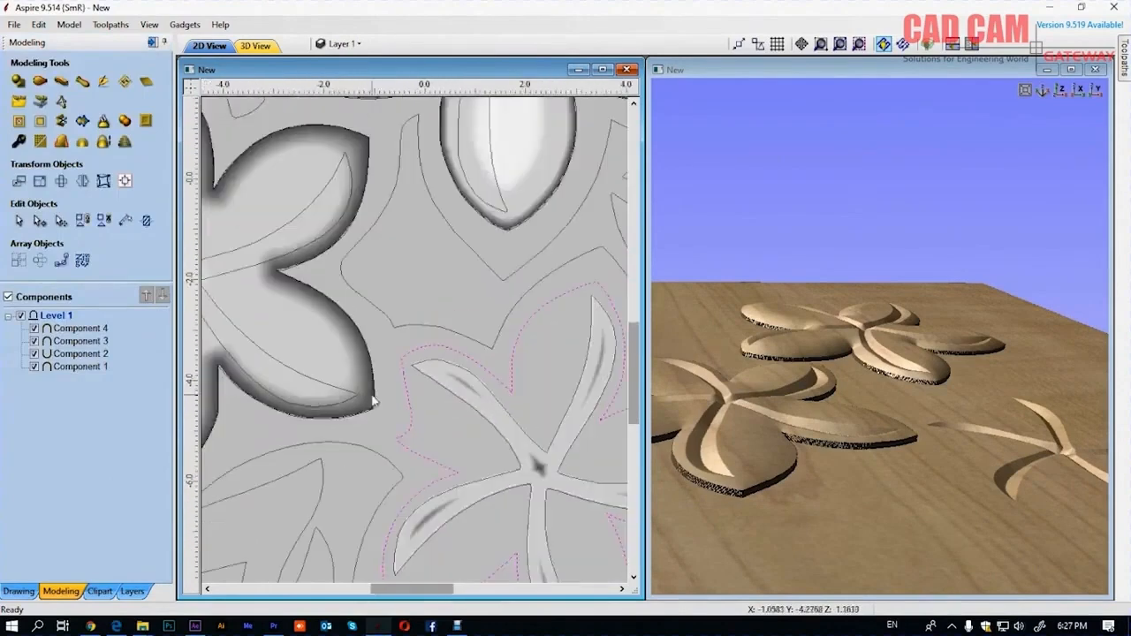
left_click(20, 591)
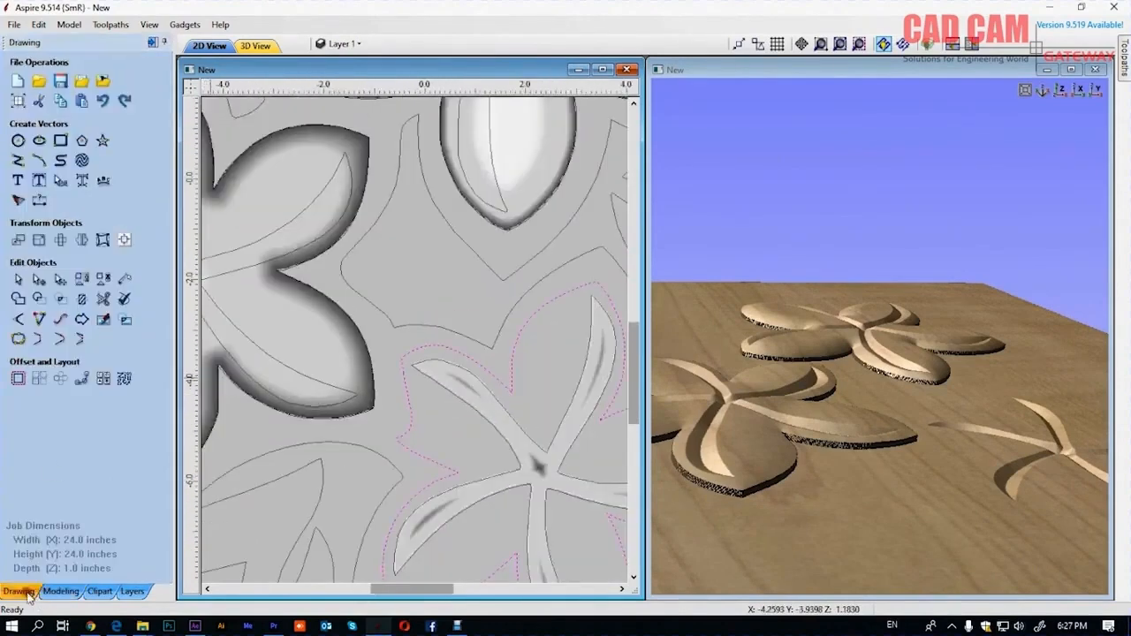
left_click(80, 342)
left_click(75, 590)
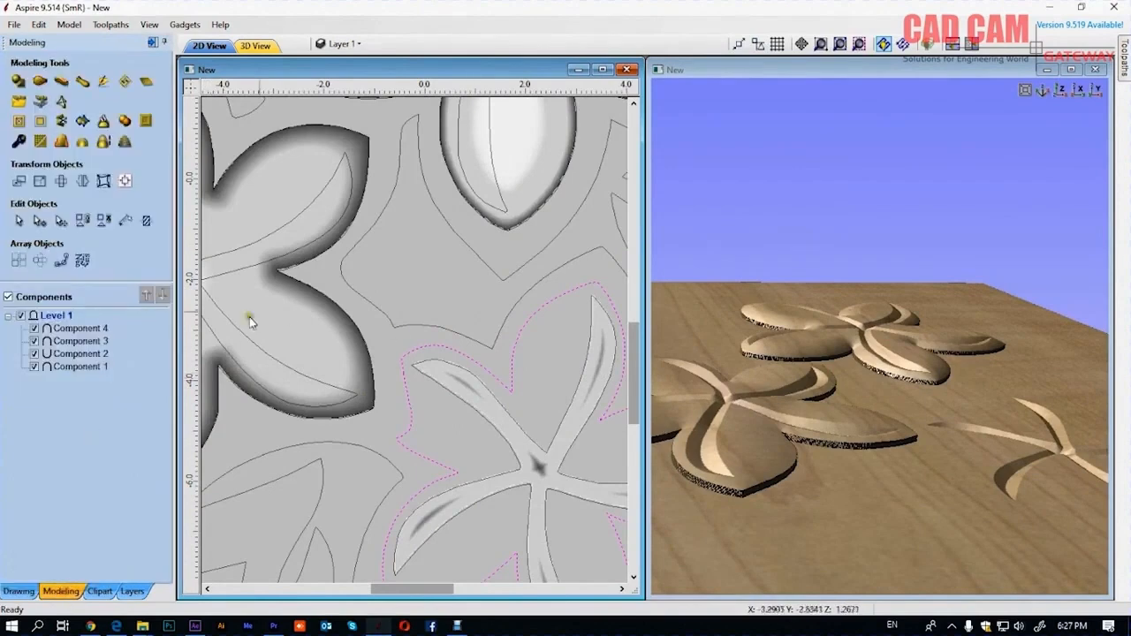
Step: Create a rounded shape with no height limit from the closed petal outline of the lower-right flower
left_click(19, 80)
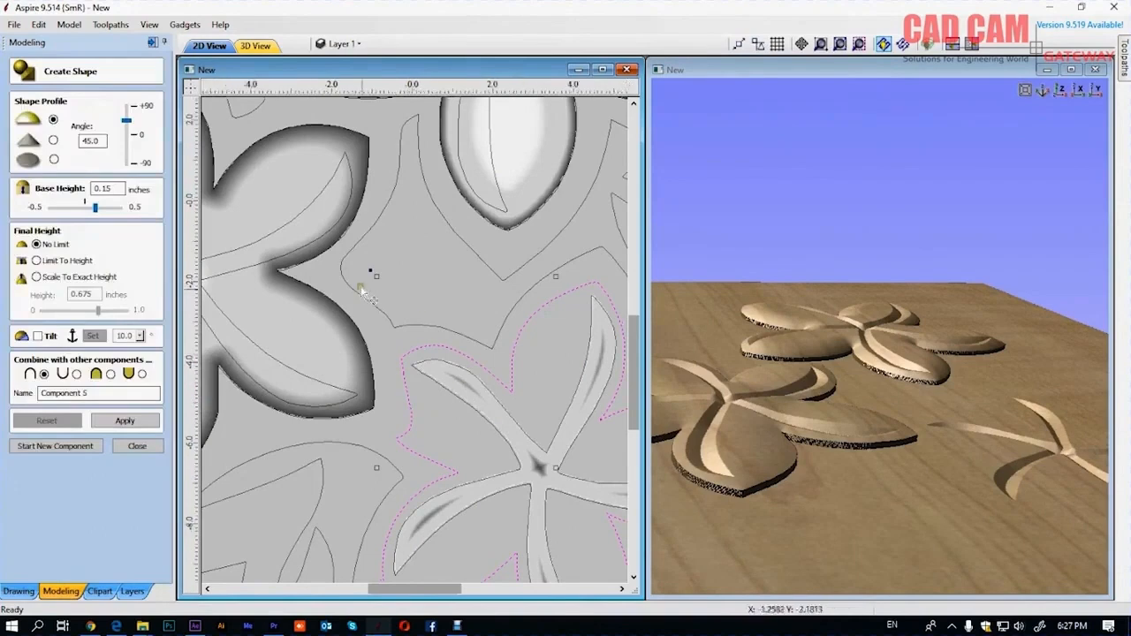
scroll(374, 271, "down", 3)
scroll(439, 339, "up", 1)
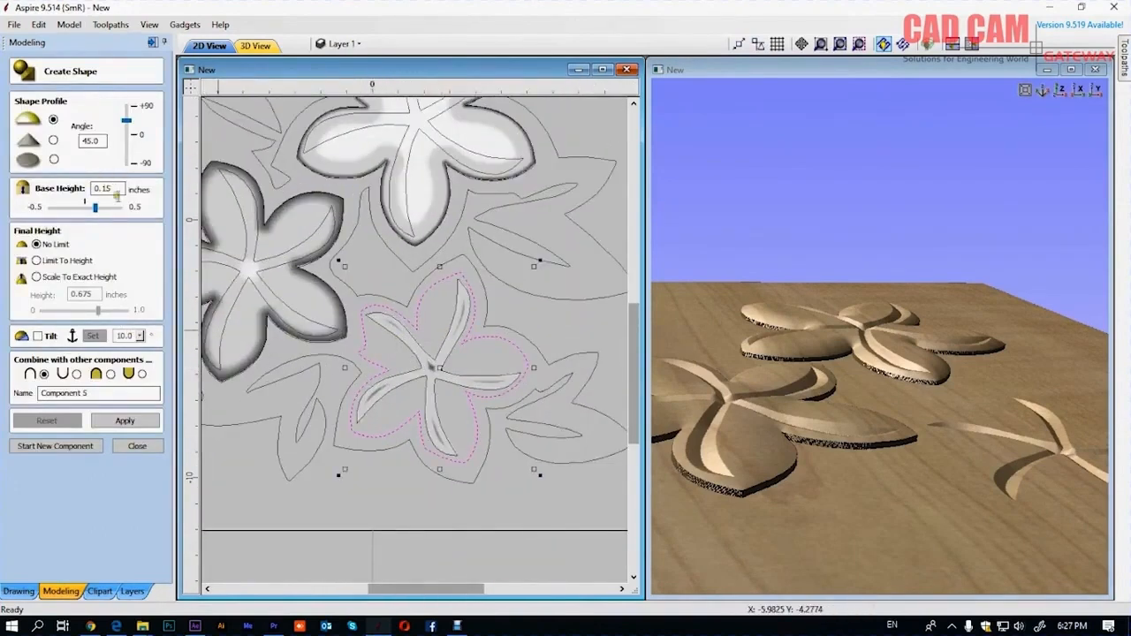
left_click(143, 423)
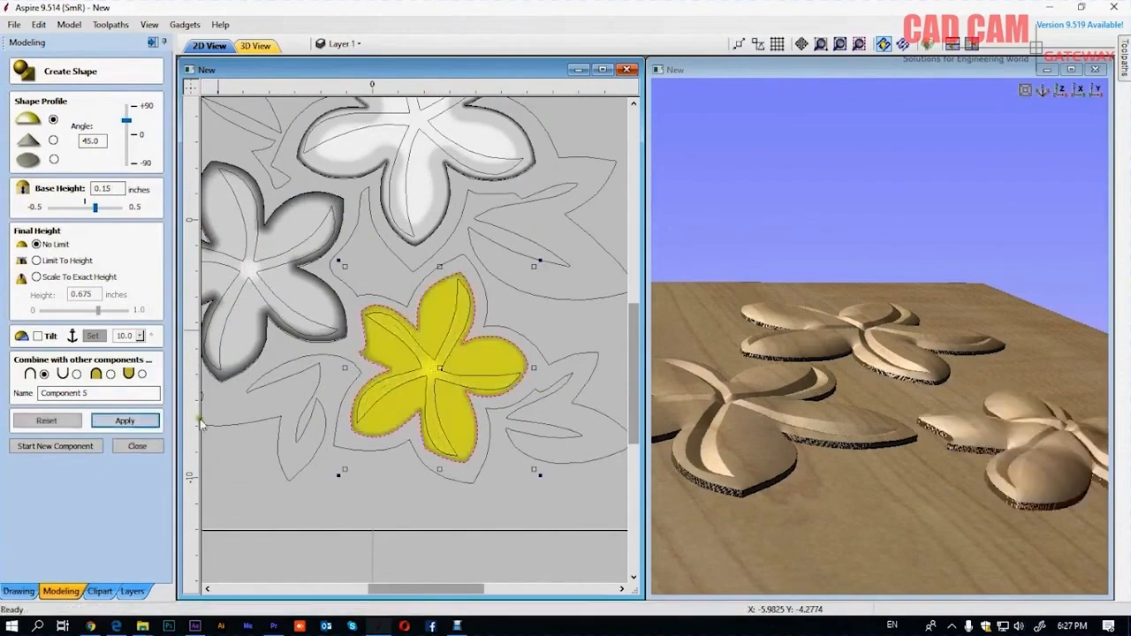
Step: Limit the lower-right flower's shape to a final height of .2 inches and apply it
scroll(789, 408, "down", 2)
scroll(788, 408, "up", 2)
left_click_drag(963, 451, 999, 455)
left_click(36, 261)
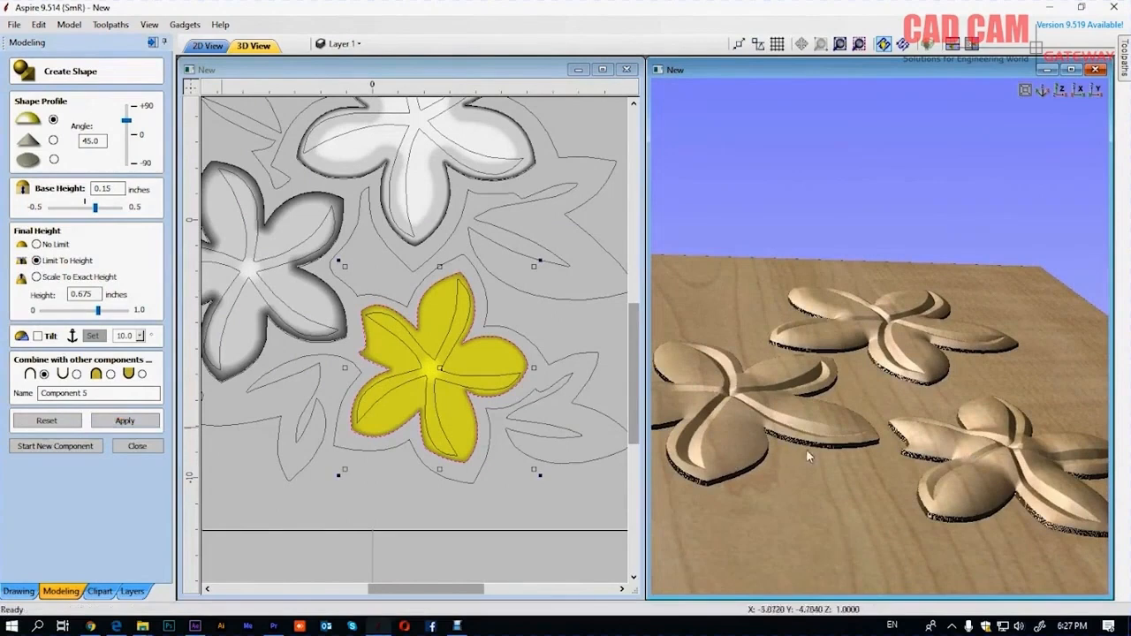
left_click_drag(821, 434, 828, 471)
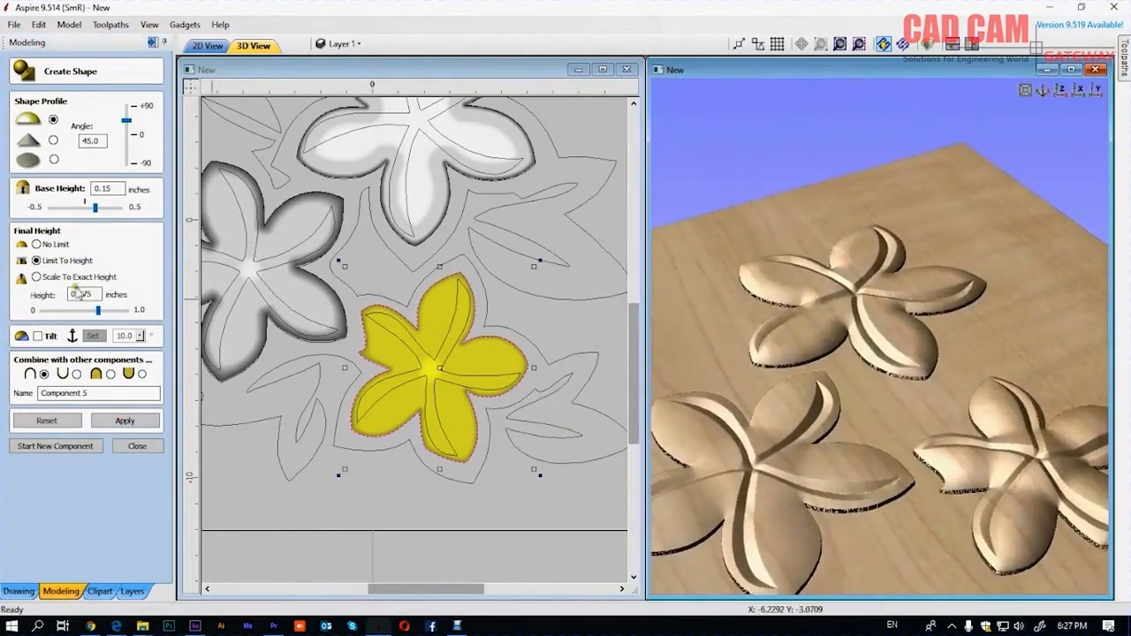
left_click_drag(97, 294, 67, 295)
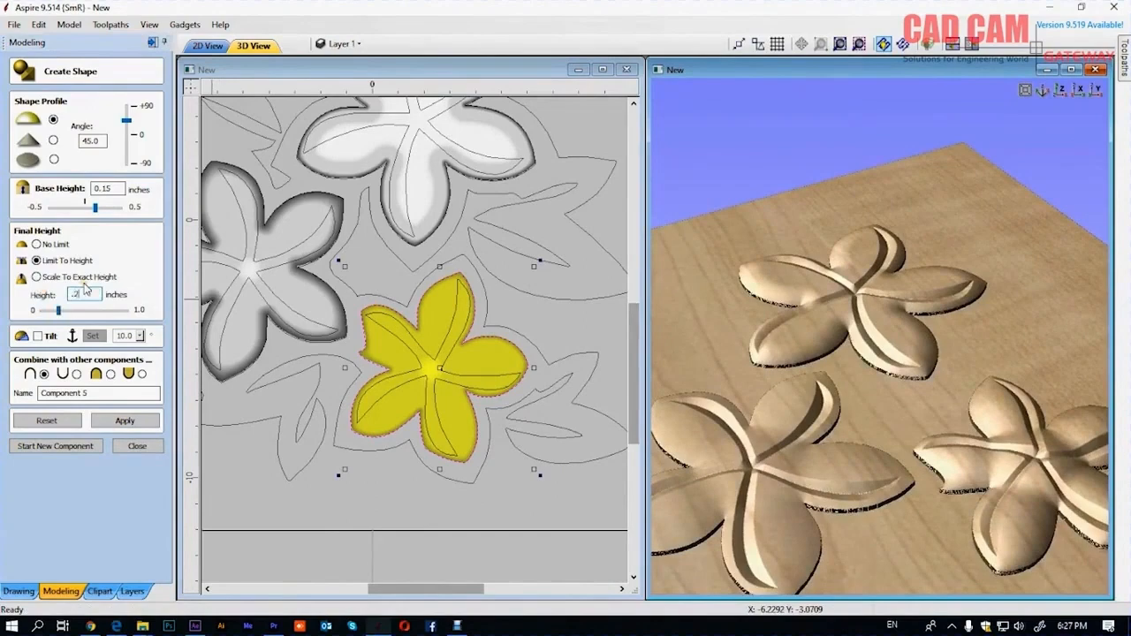
type(".2")
left_click(125, 420)
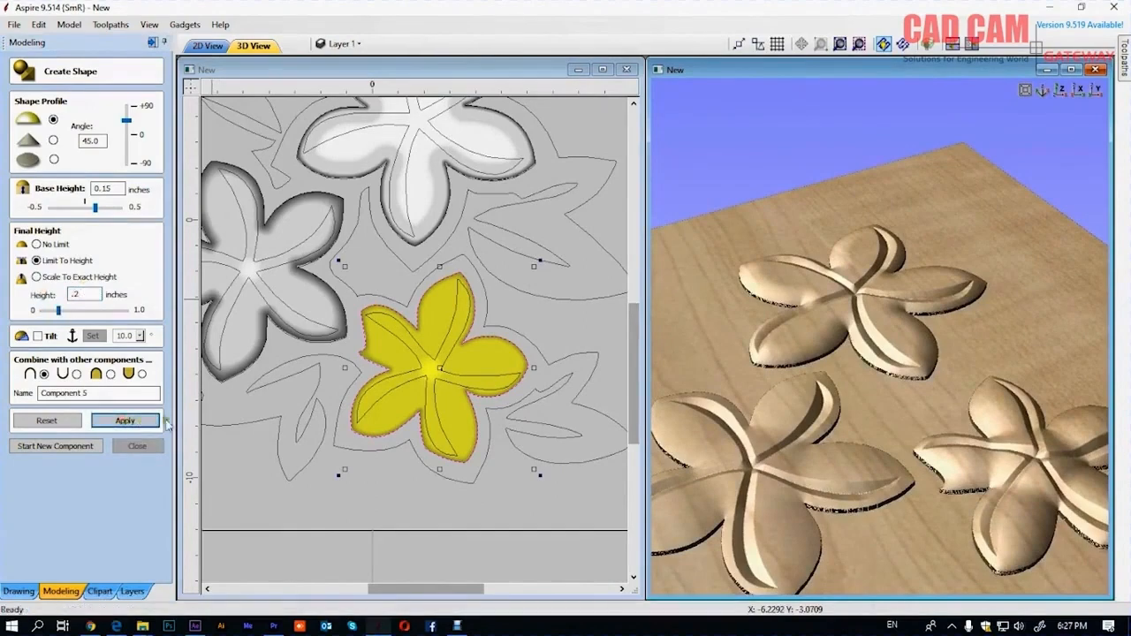
left_click_drag(910, 442, 966, 422)
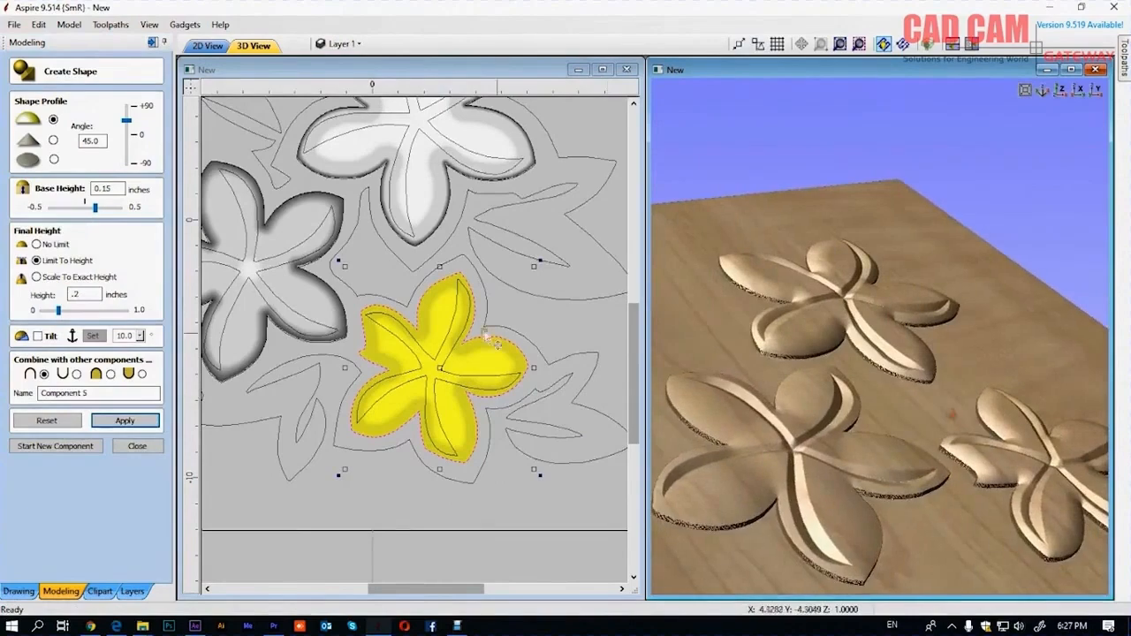
Step: Create a new rounded component from the outer flower-and-leaf outline with a 45.0° angle, 0.15 inch base height and 0.2 inch height limit
scroll(521, 373, "down", 4)
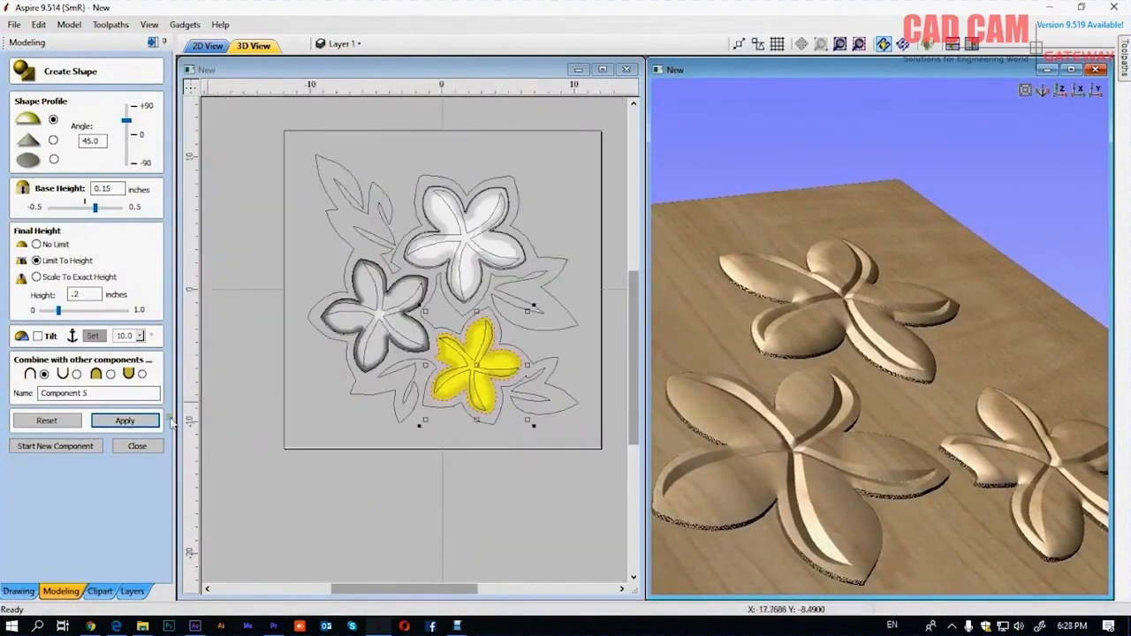
left_click(55, 446)
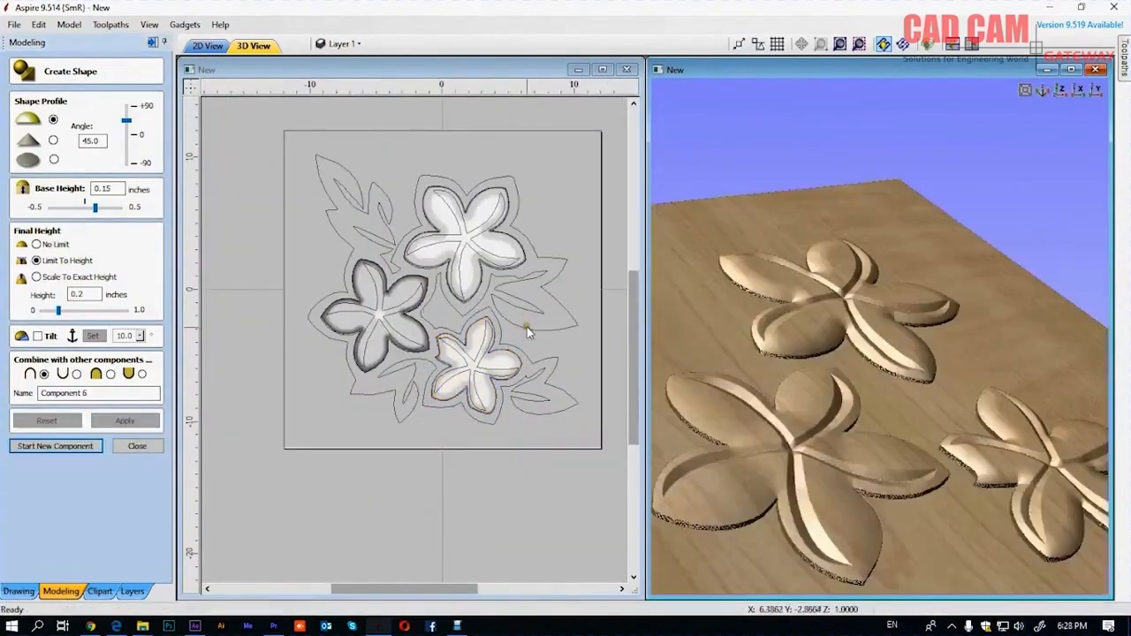
left_click(528, 326)
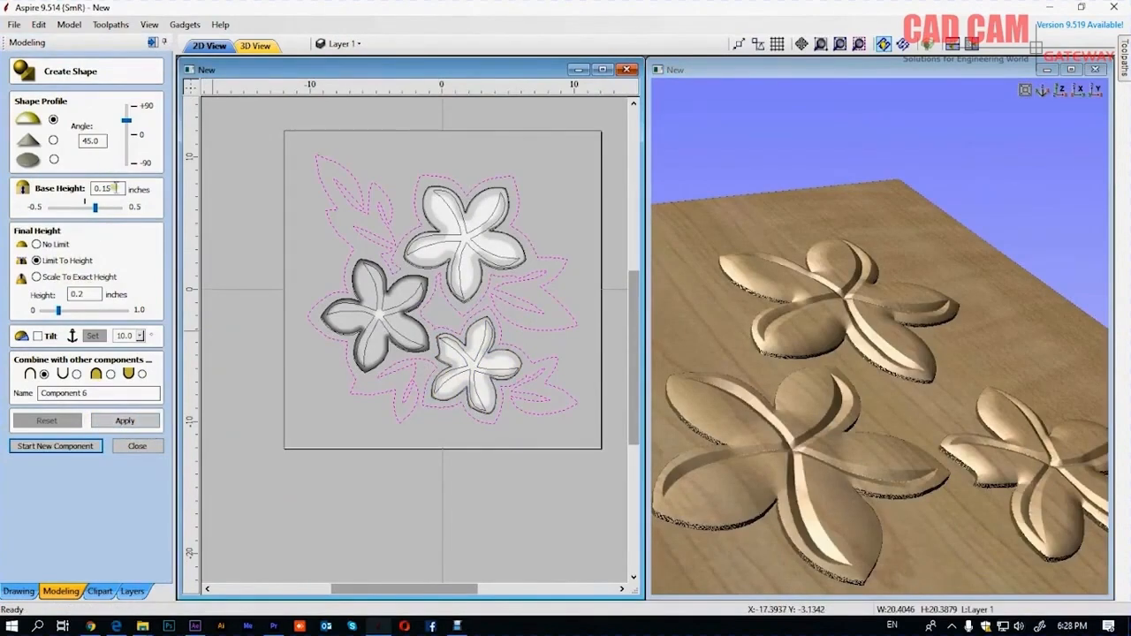
left_click(128, 421)
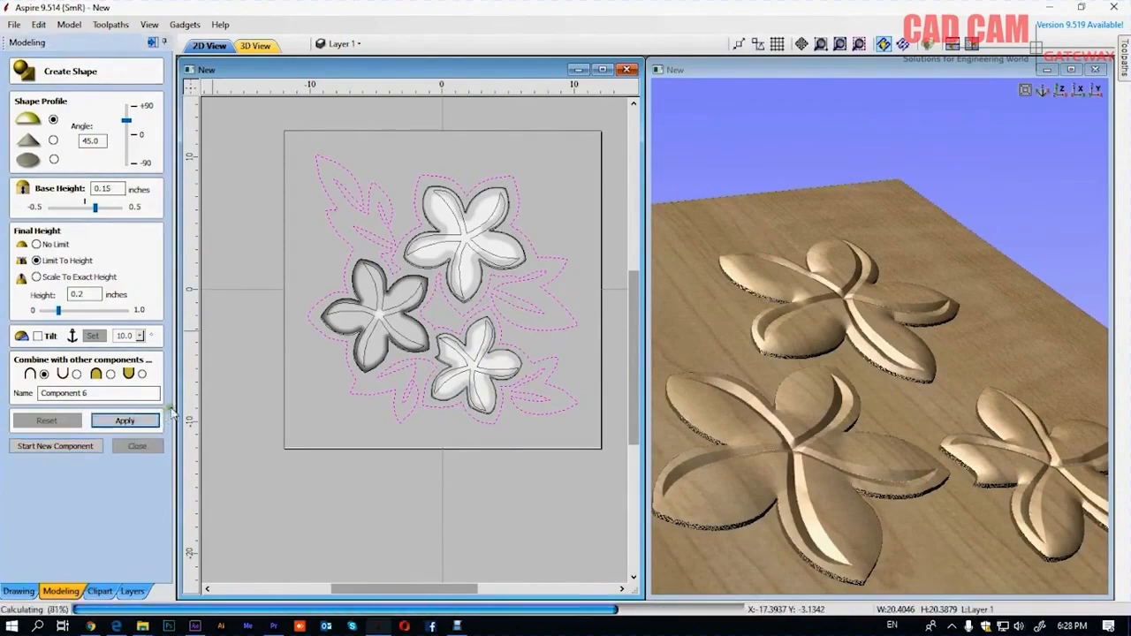
left_click_drag(1060, 503, 852, 287)
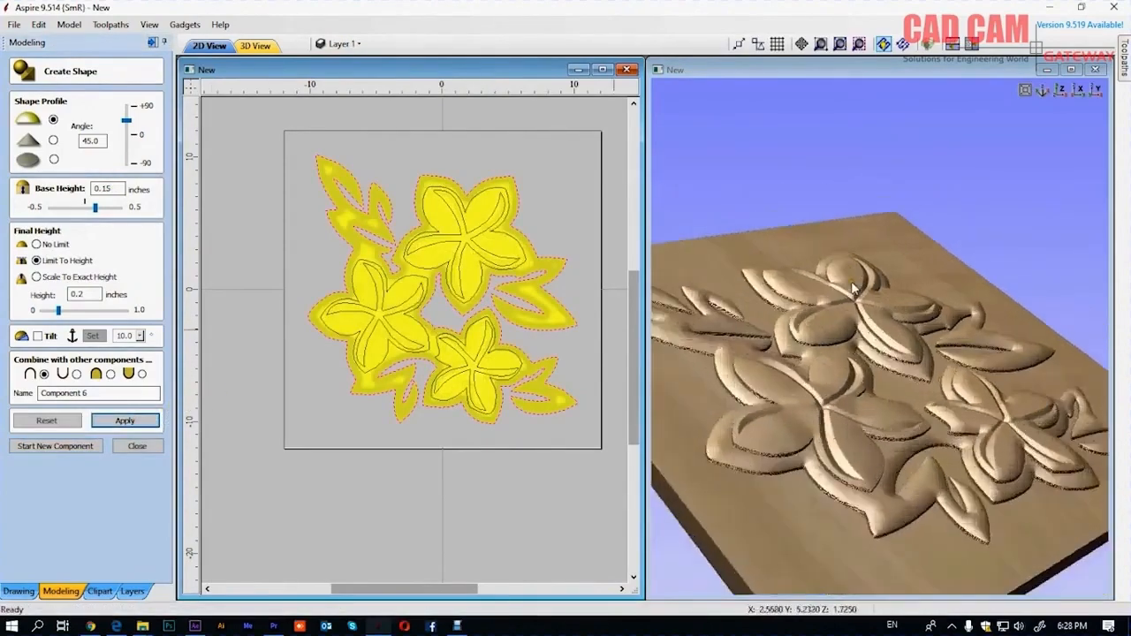
left_click_drag(875, 352, 1109, 402)
left_click_drag(859, 557, 951, 465)
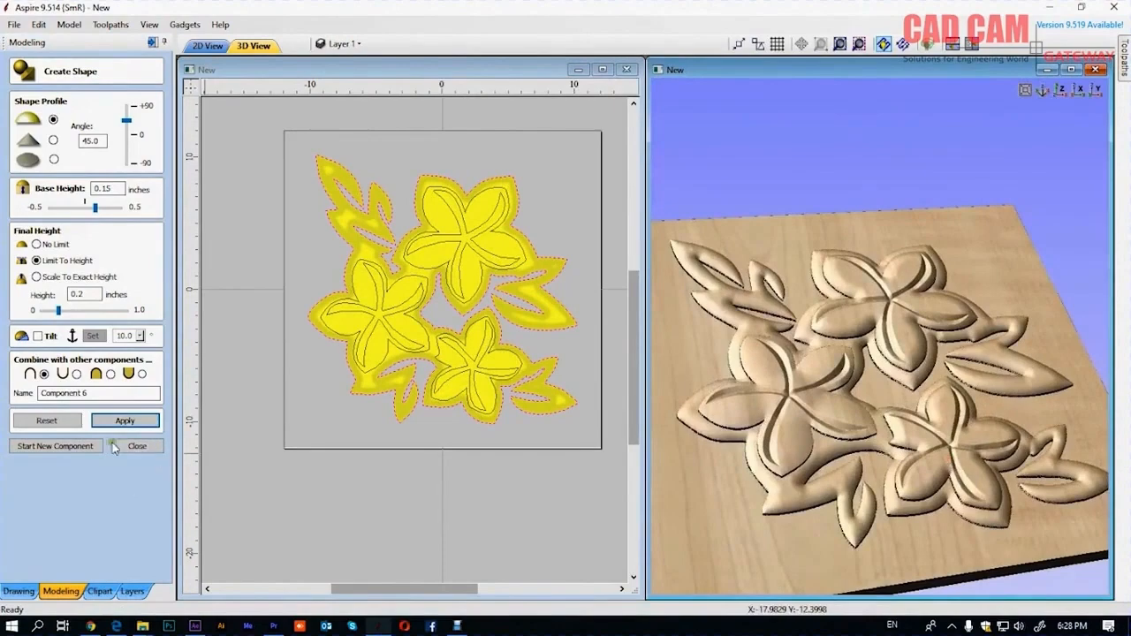
left_click(137, 445)
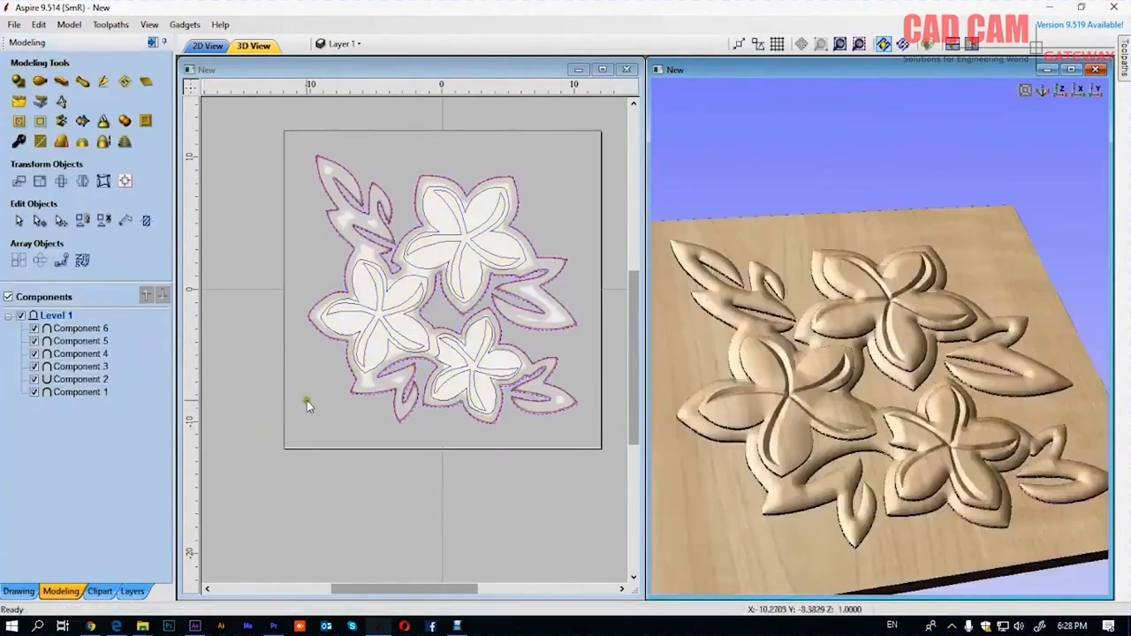
Step: Select all components from Component 6 to Component 1 and bake them into a single component
left_click(80, 328)
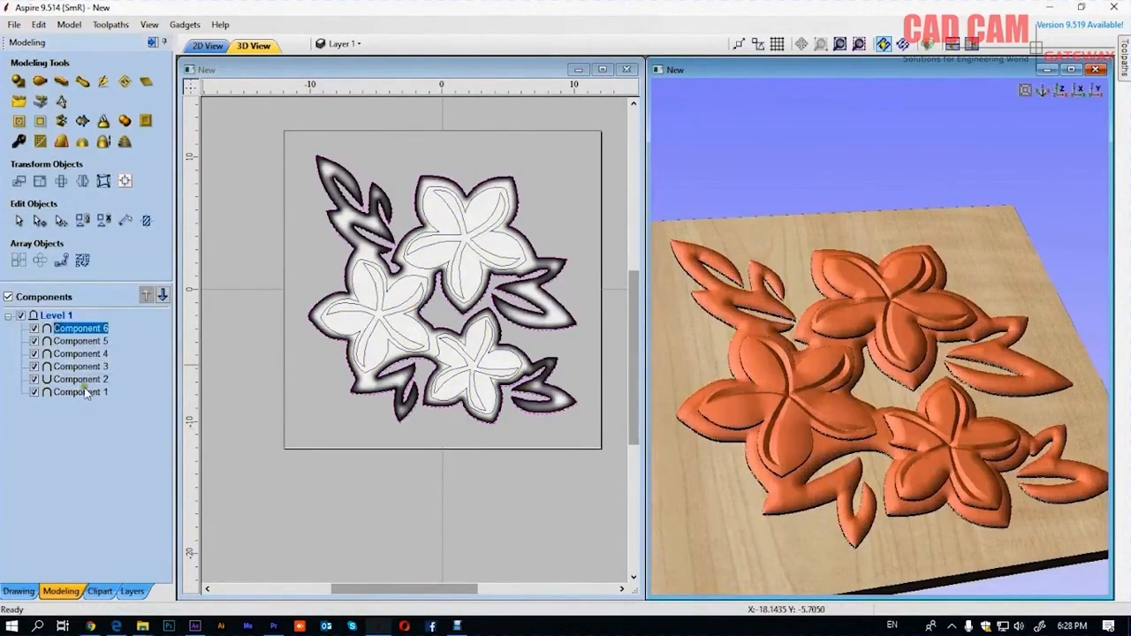
left_click(84, 393, "shift")
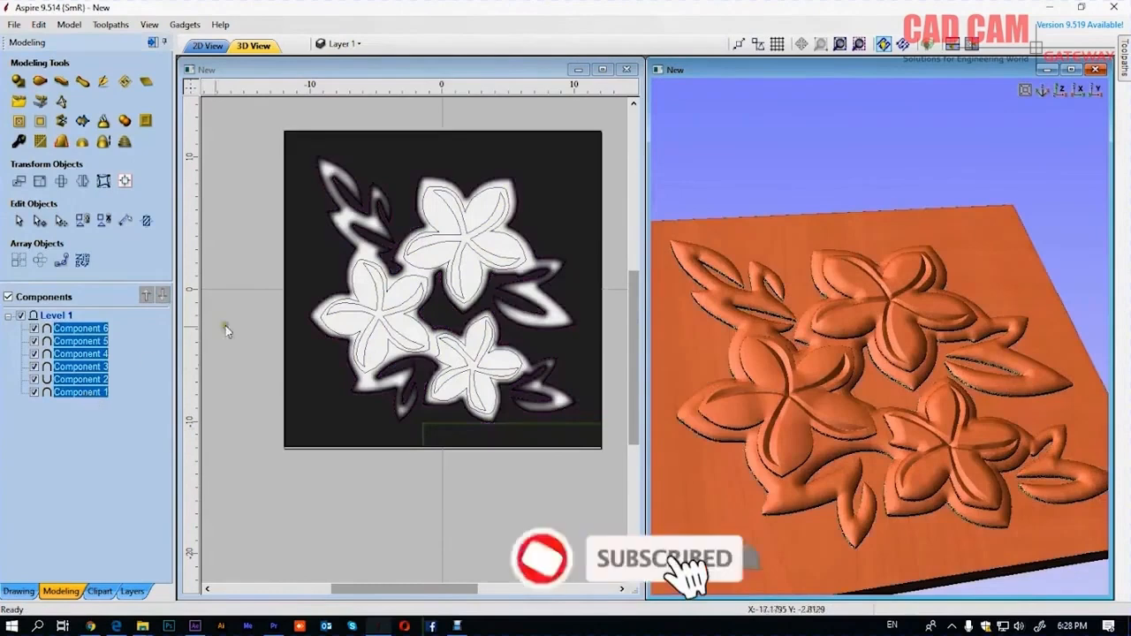
Step: Smooth the baked relief at about two-thirds of the maximum strength, accepting the required baking
left_click(39, 146)
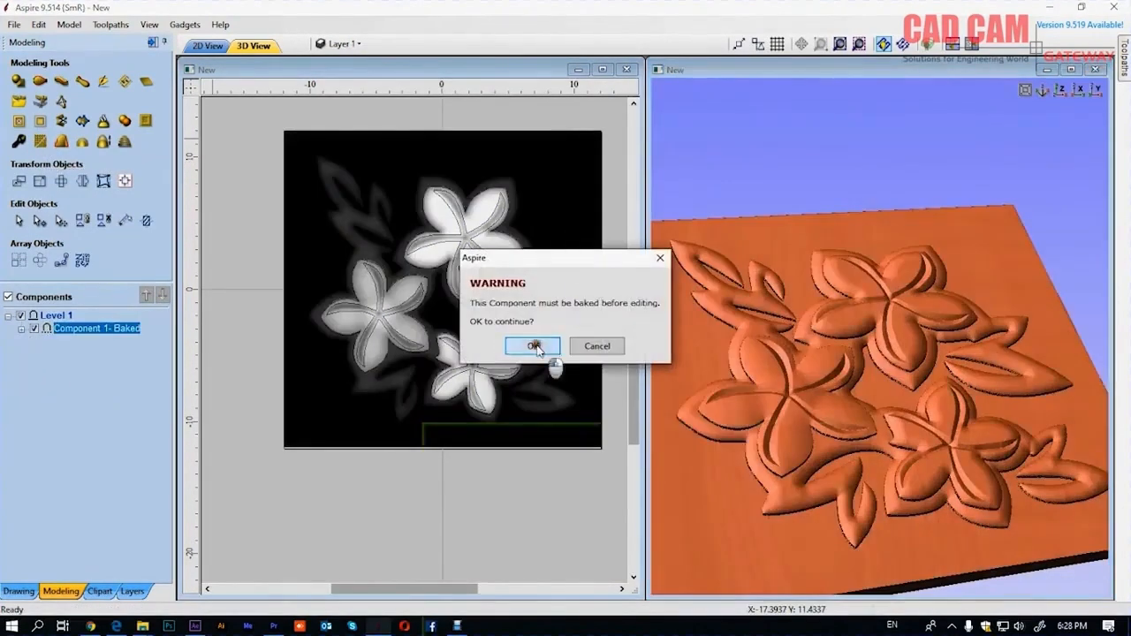
left_click(532, 346)
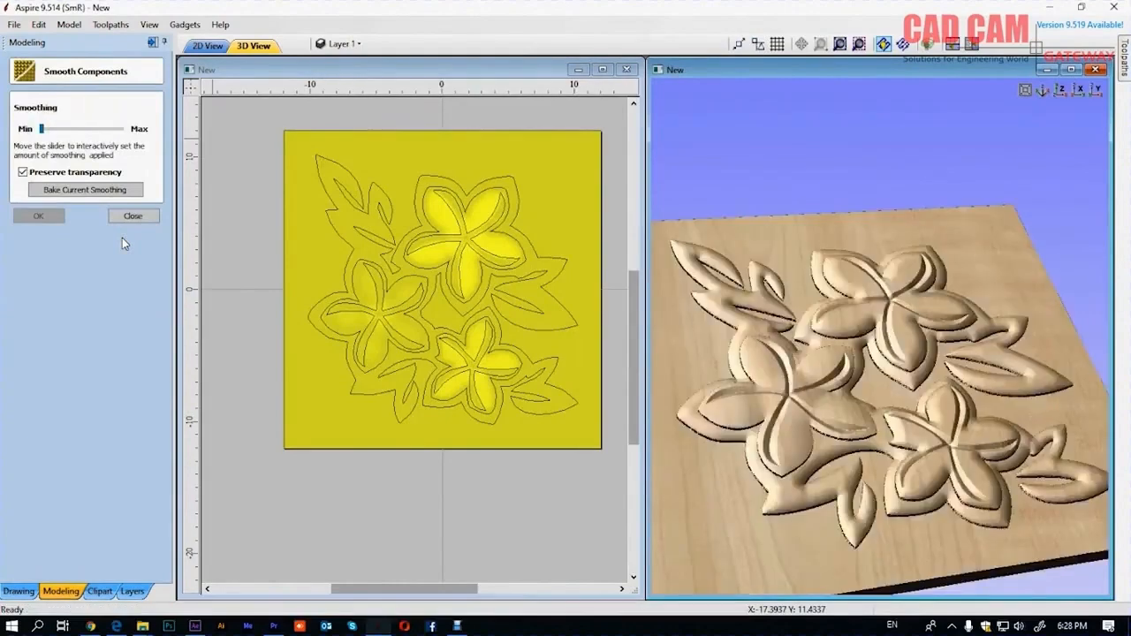
left_click_drag(77, 129, 88, 129)
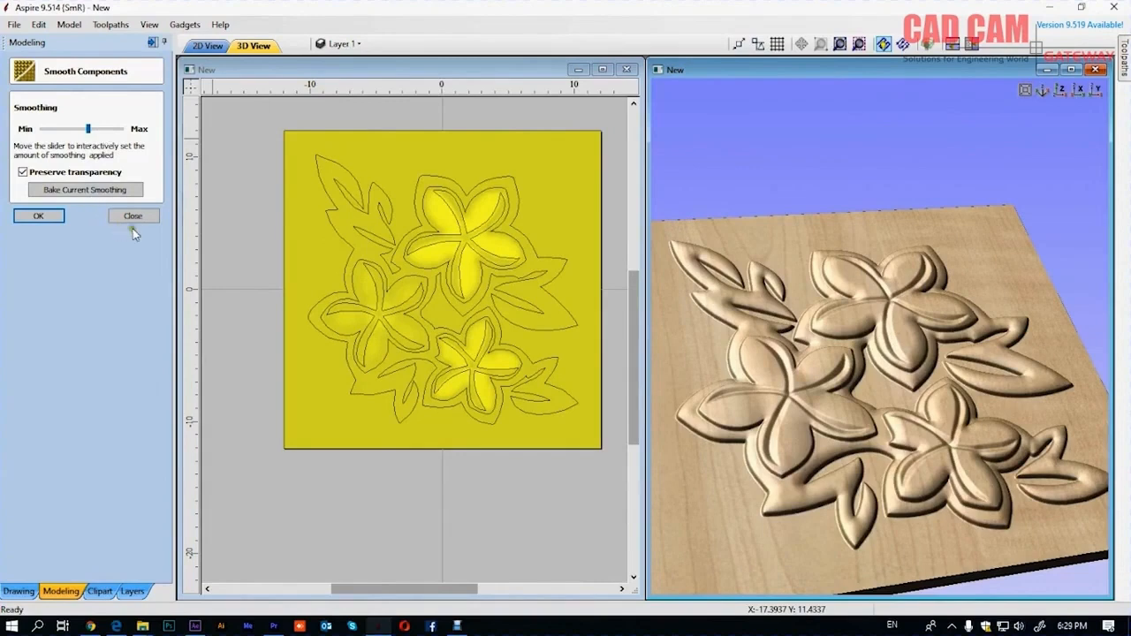
left_click_drag(97, 131, 97, 131)
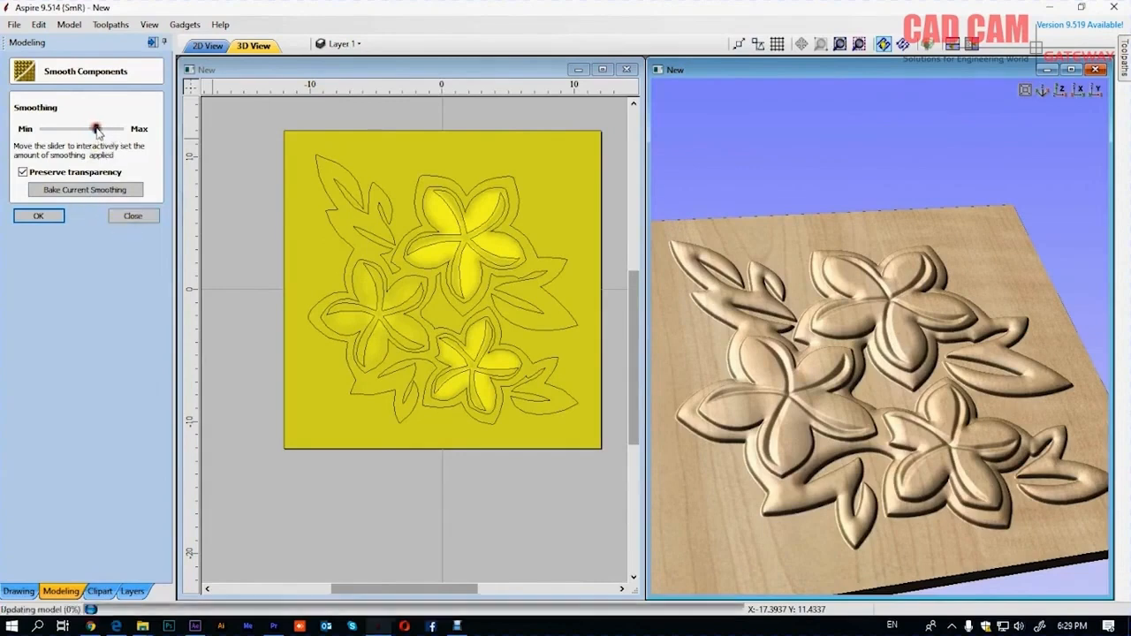
left_click(40, 217)
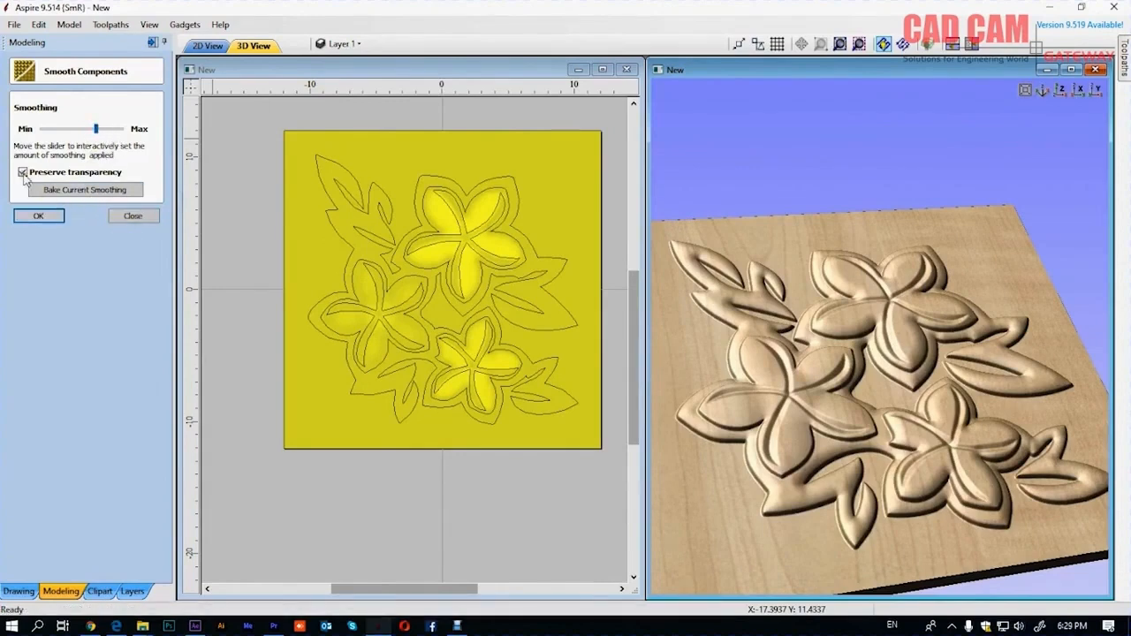
left_click(38, 217)
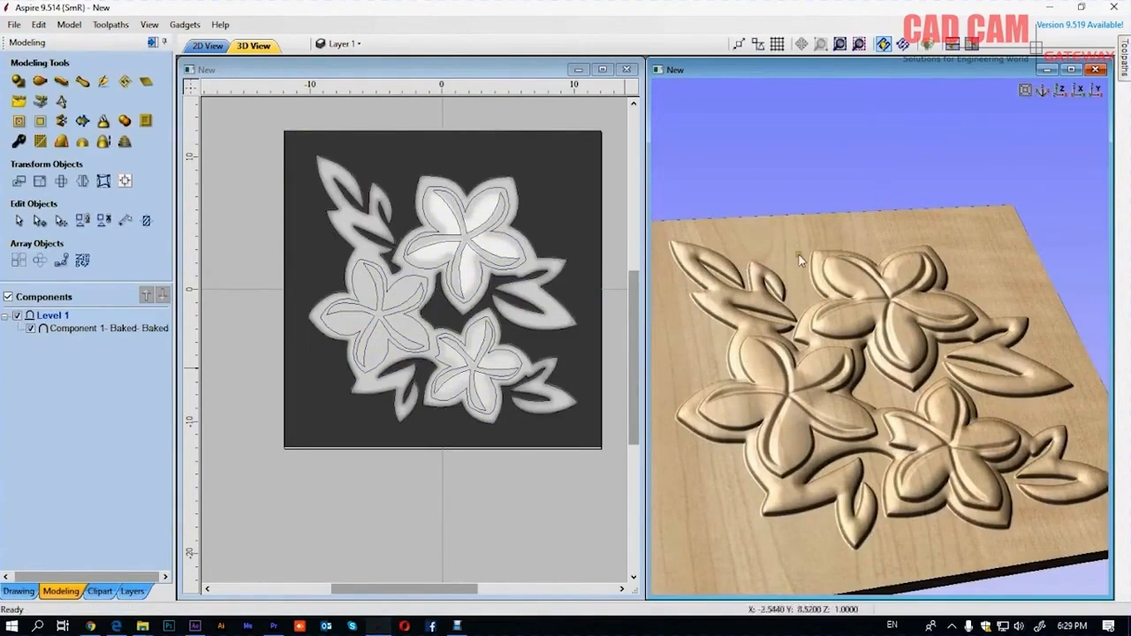
Step: Minimize the 2D view window to leave the 3D view of the whole relief, keeping the file open
scroll(878, 368, "down", 3)
left_click(629, 69)
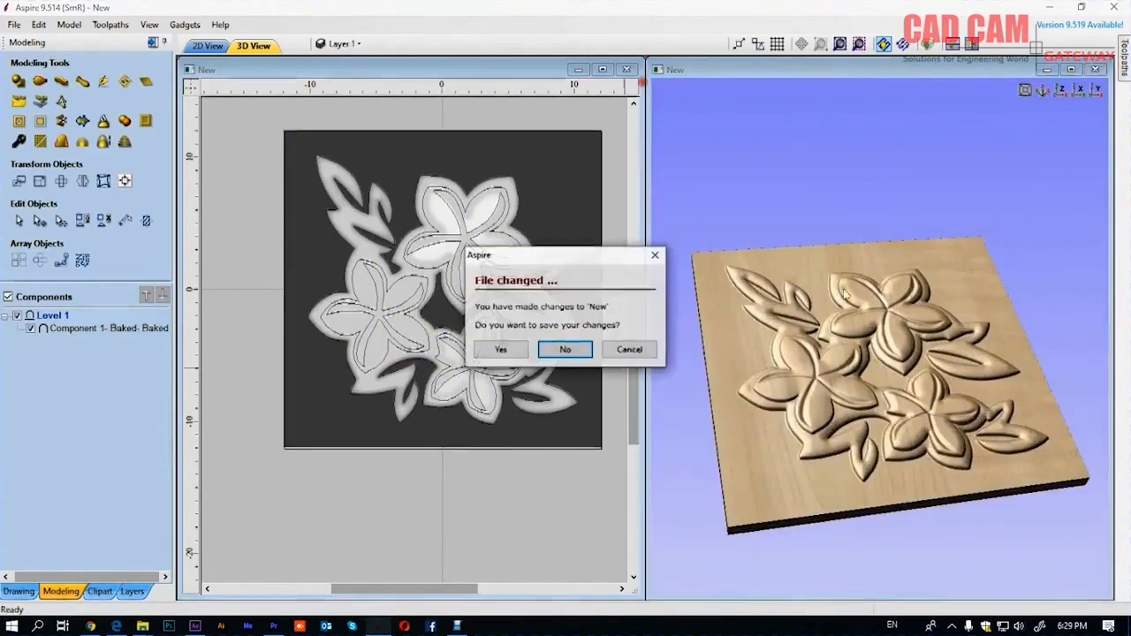
left_click(637, 348)
left_click(579, 70)
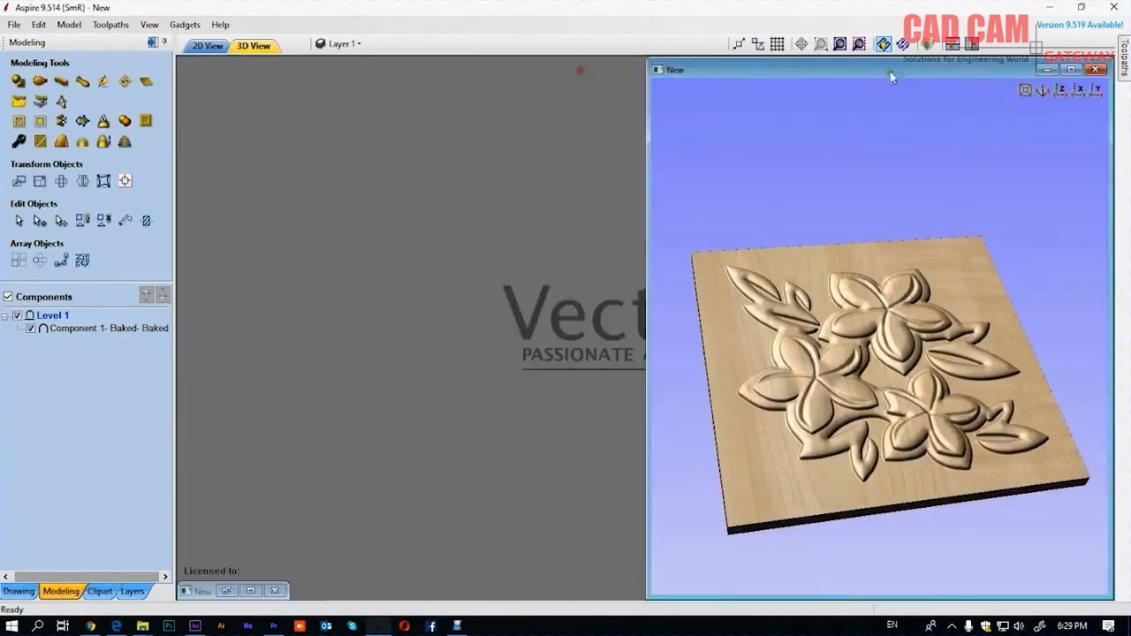
Step: Maximize the 3D view of the relief and select the baked component
left_click(1074, 71)
left_click_drag(634, 295, 747, 379)
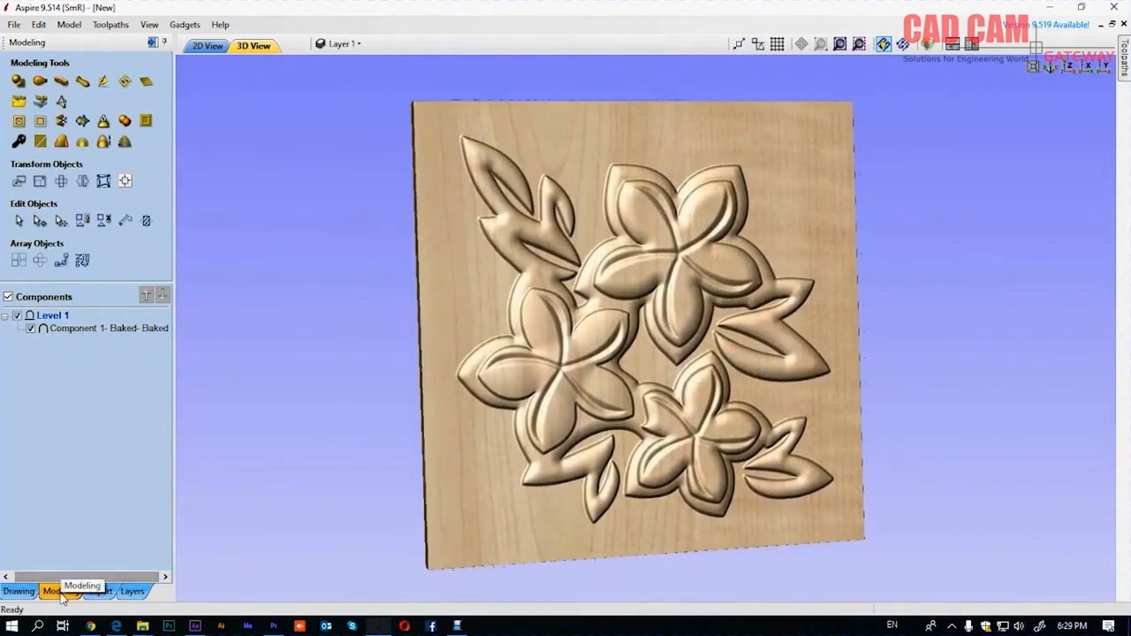
left_click(101, 330)
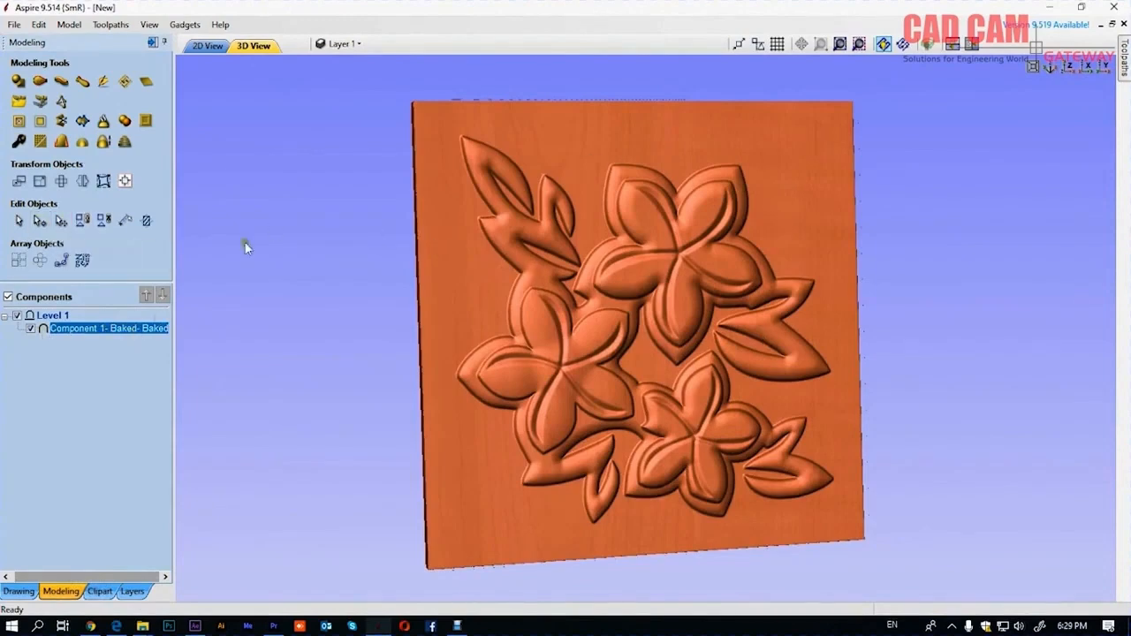
left_click_drag(664, 315, 499, 495)
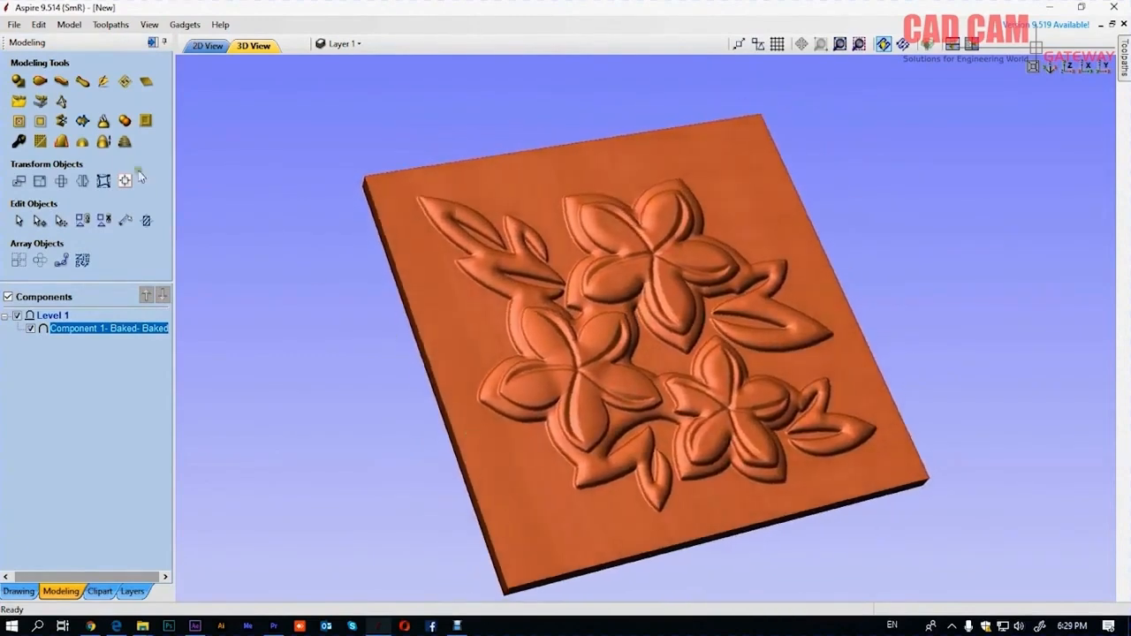
Step: Start a 3D roughing toolpath and check the model's thickness against the material block in the material setup
left_click(152, 43)
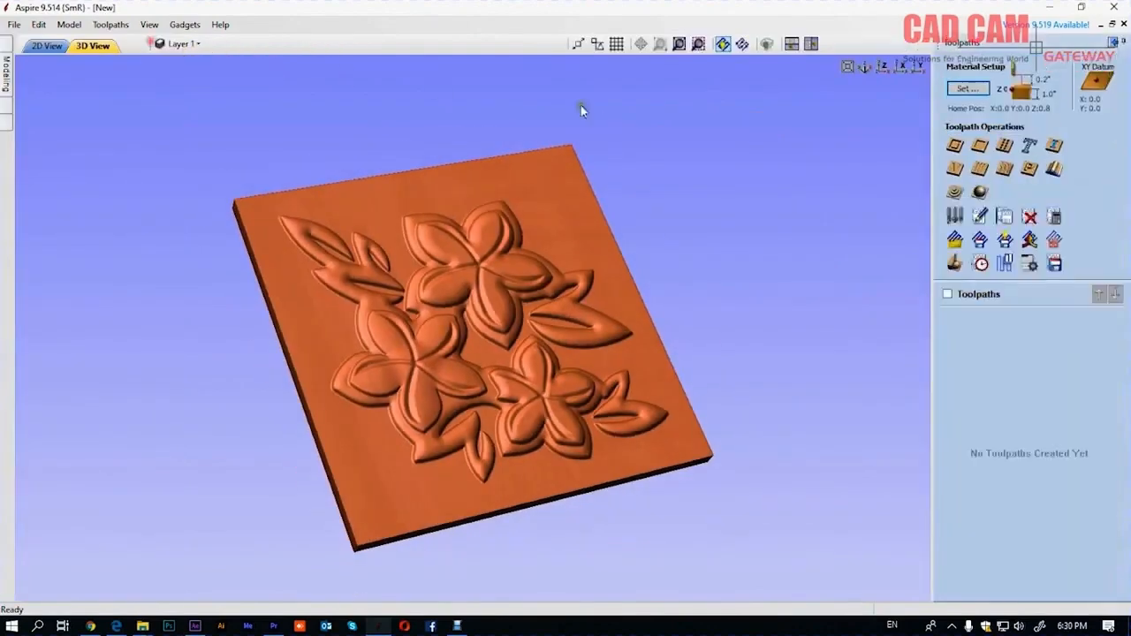
left_click(956, 193)
left_click_drag(599, 367, 592, 160)
scroll(426, 348, "up", 2)
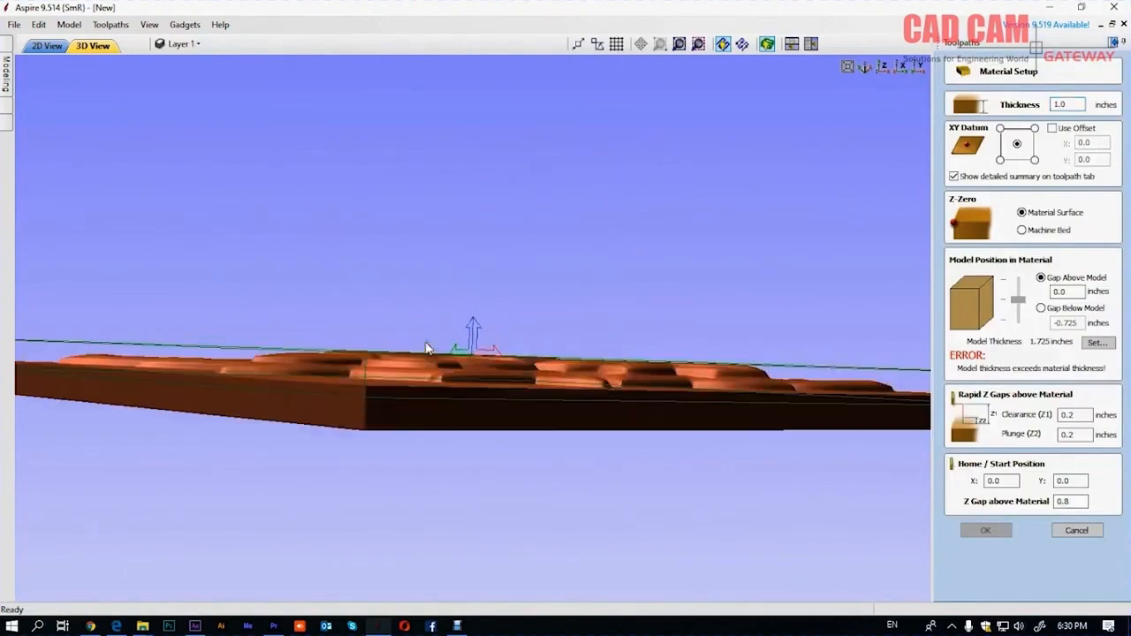
left_click_drag(475, 379, 413, 170)
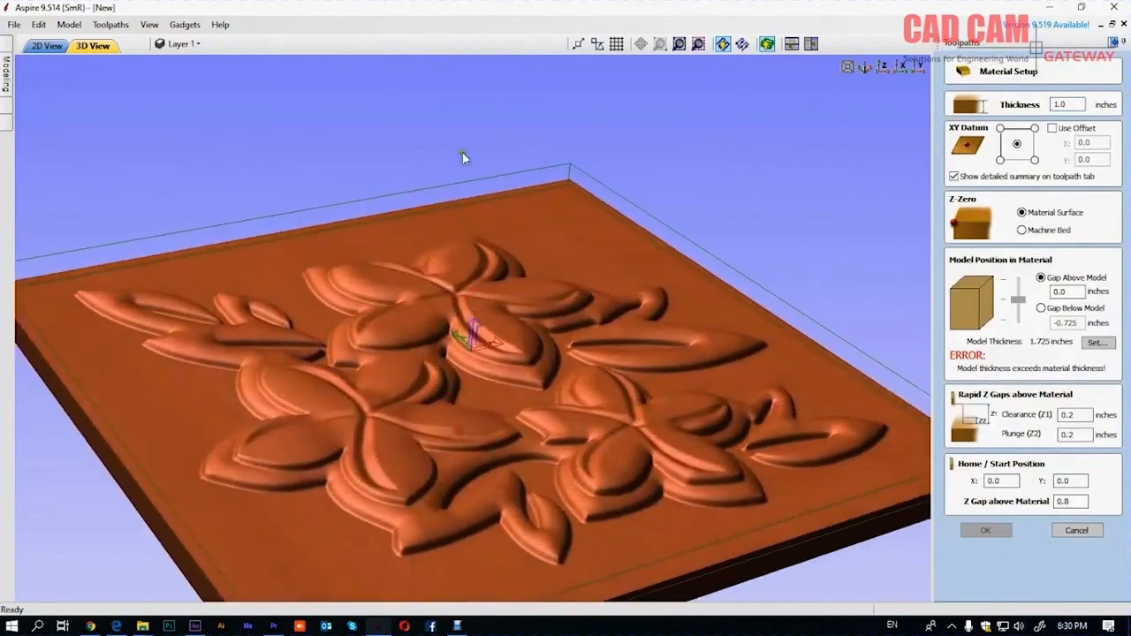
scroll(549, 164, "down", 3)
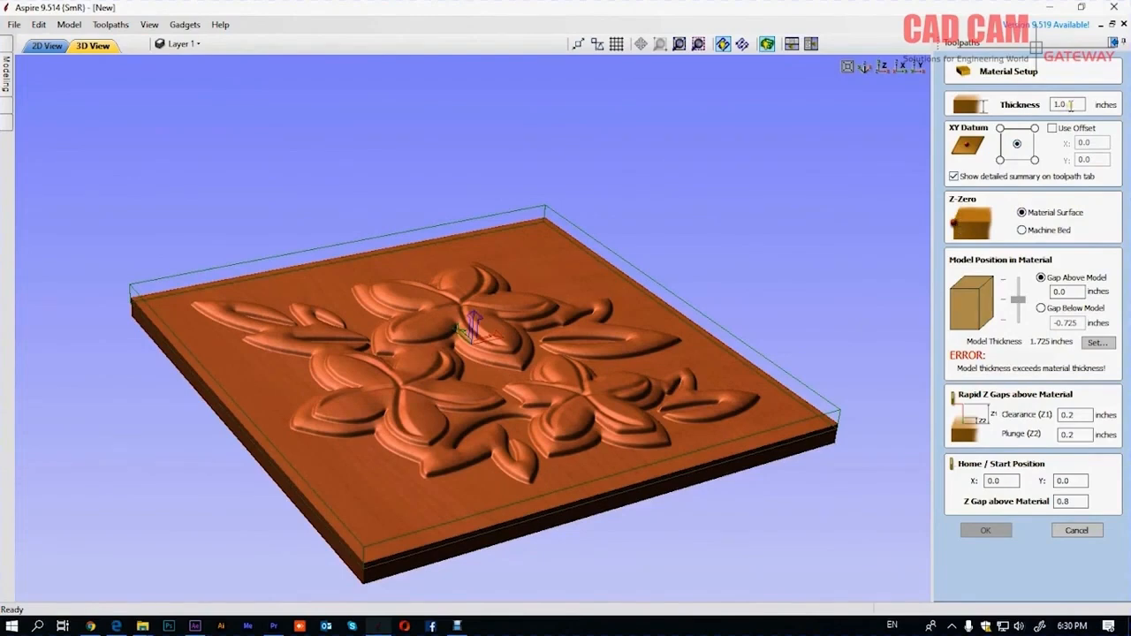
Step: Set the material thickness to 2 inches with the model positioned by a 0.0 inch gap above it
double_click(1059, 292)
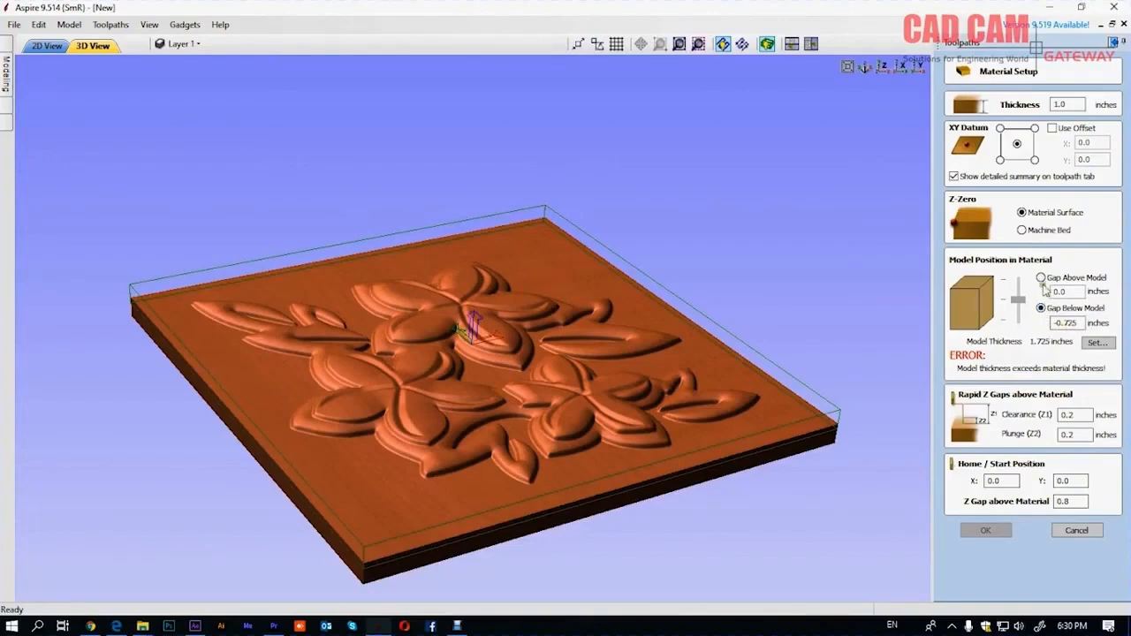
left_click(1042, 278)
double_click(1059, 104)
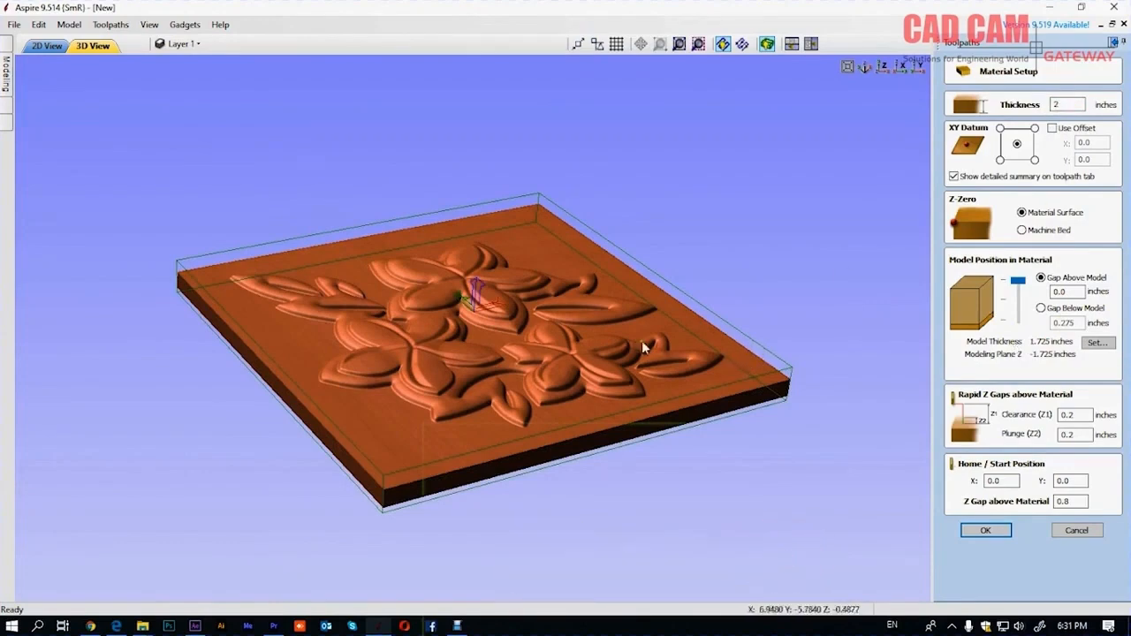
left_click_drag(571, 333, 586, 234)
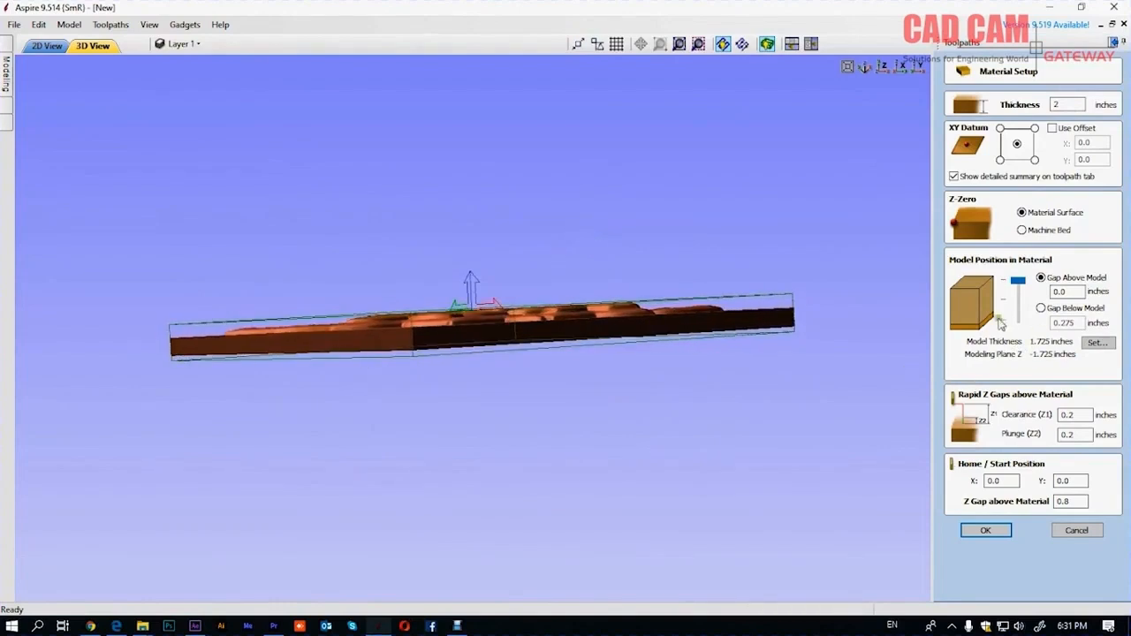
Step: Move the model down to the bottom of the material, leaving a 0.0 inch gap below it
left_click_drag(1018, 280, 1040, 305)
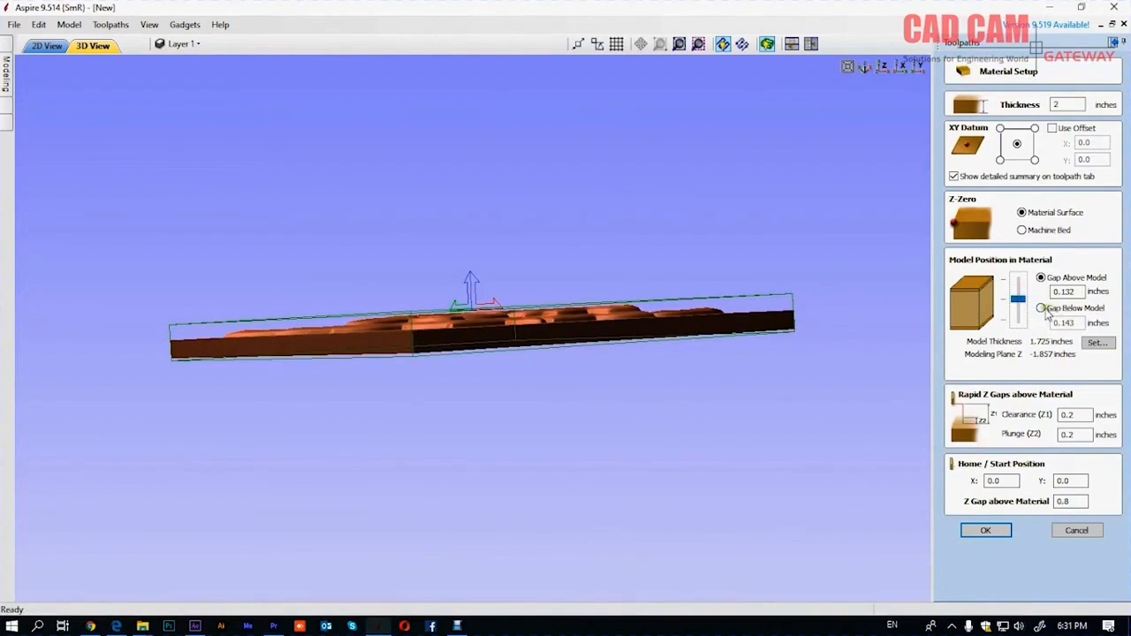
left_click(983, 312)
left_click(1020, 300)
left_click_drag(1022, 304, 1023, 338)
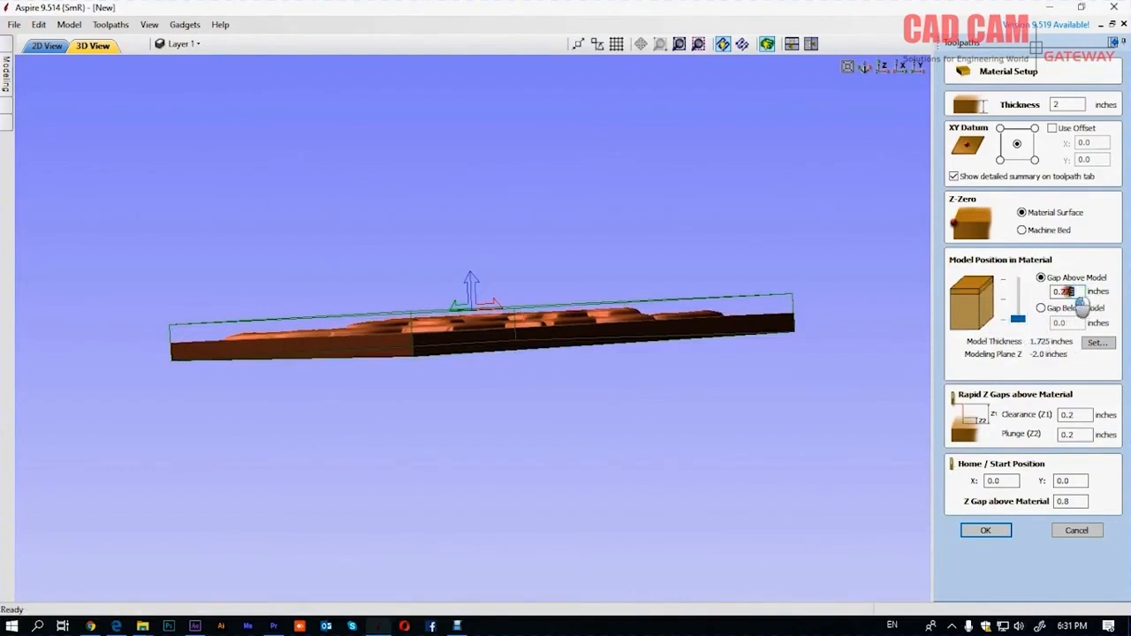
Step: Set the material thickness to 1.75 inches and accept the material setup
double_click(1055, 105)
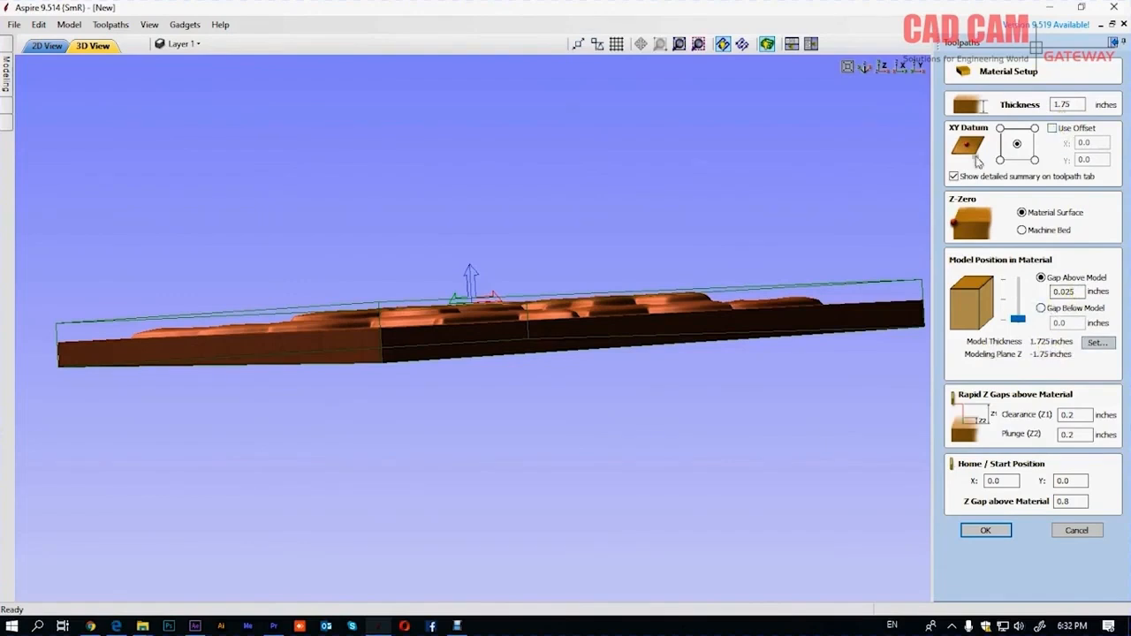
left_click_drag(566, 346, 537, 323)
scroll(539, 329, "down", 3)
scroll(538, 329, "up", 3)
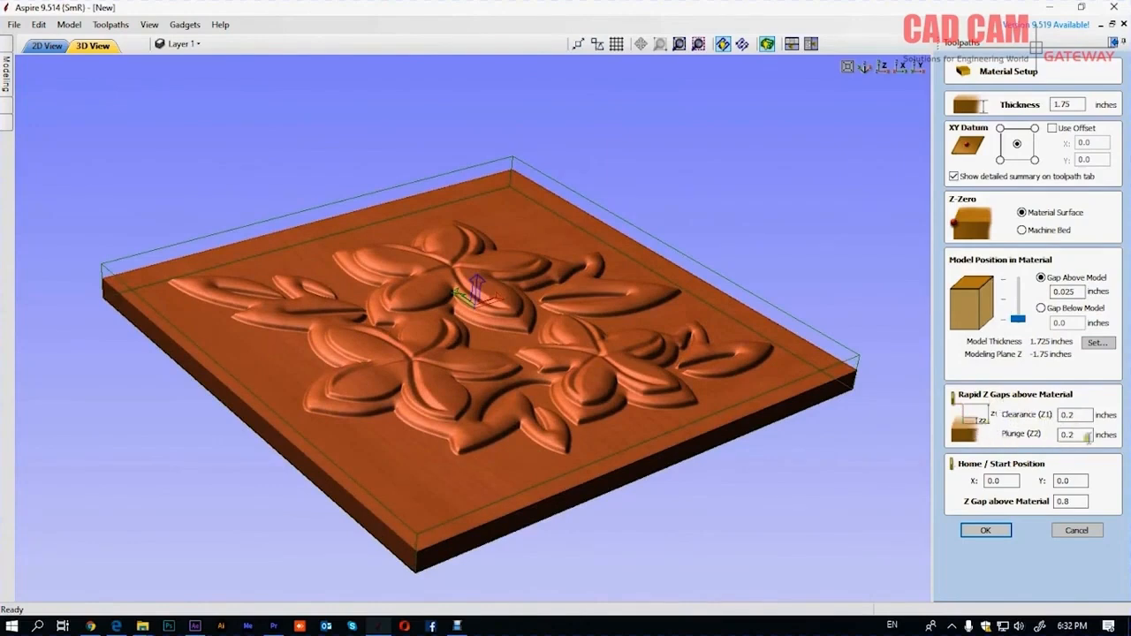
left_click(985, 530)
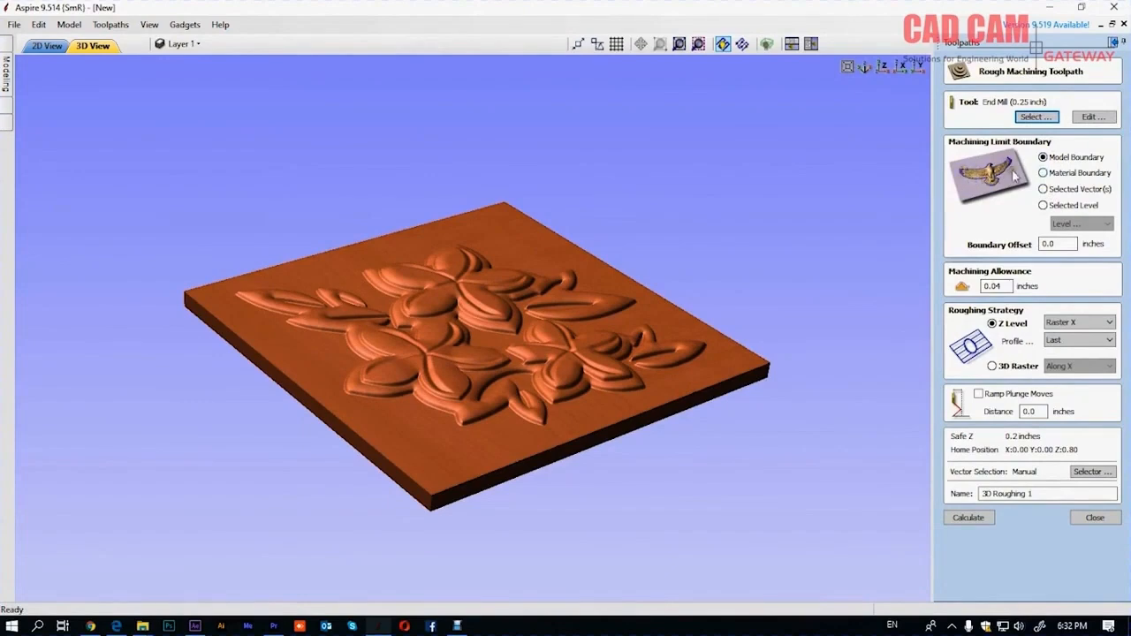
Step: Calculate the 3D roughing toolpath with the 0.25 inch end mill, limited to the material boundary with a 0.0 inch offset
left_click(1046, 174)
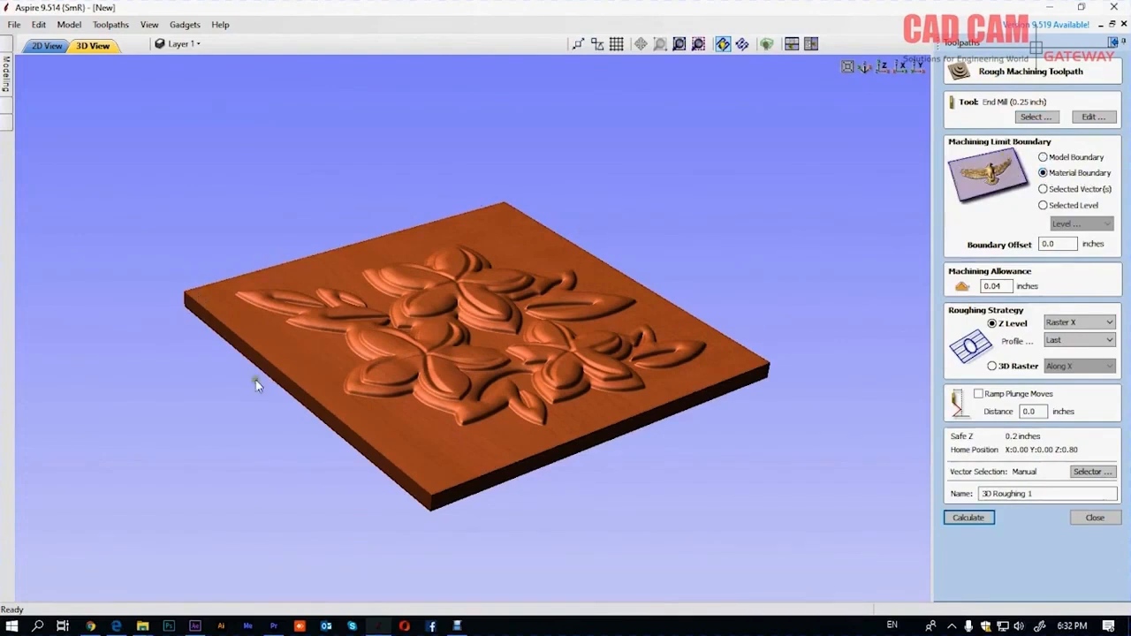
left_click(1044, 157)
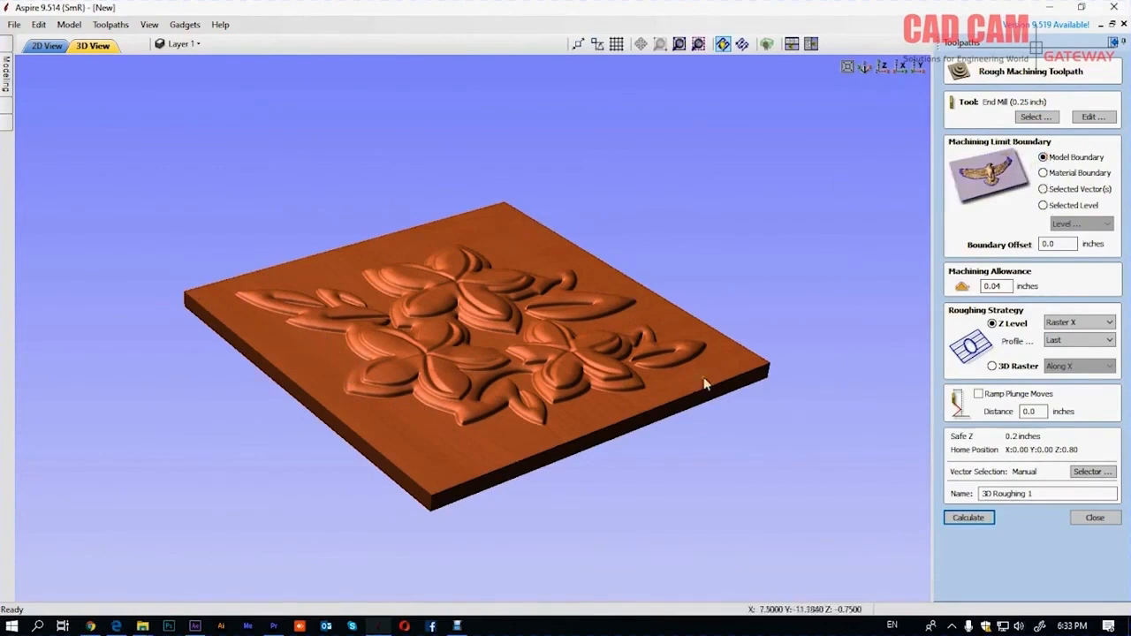
left_click(1047, 174)
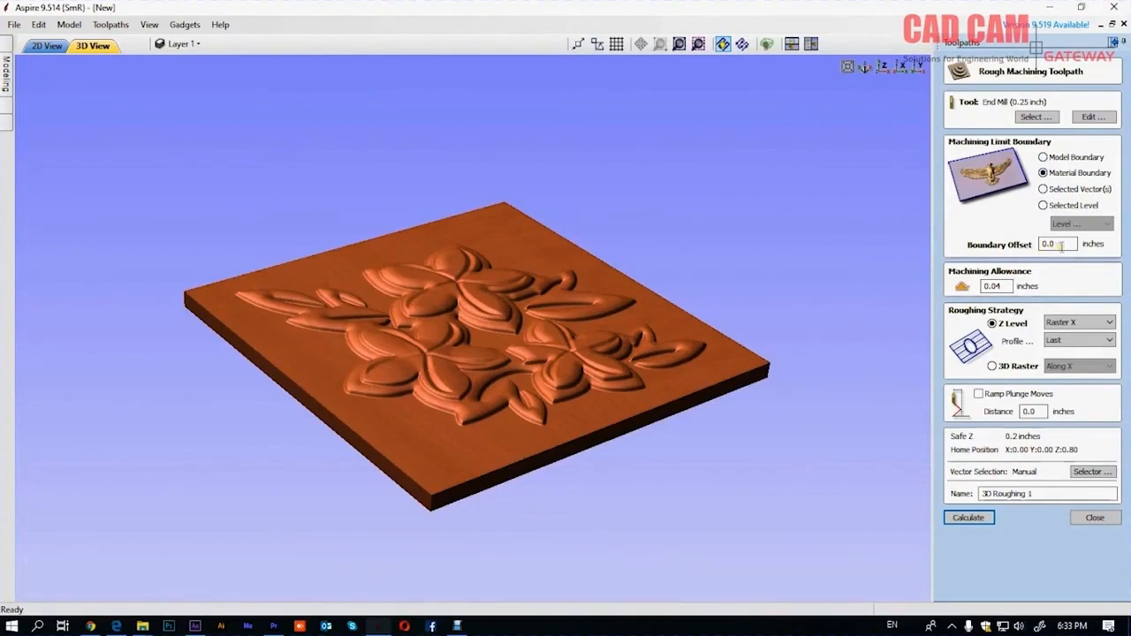
left_click_drag(1062, 247, 1036, 250)
left_click(975, 520)
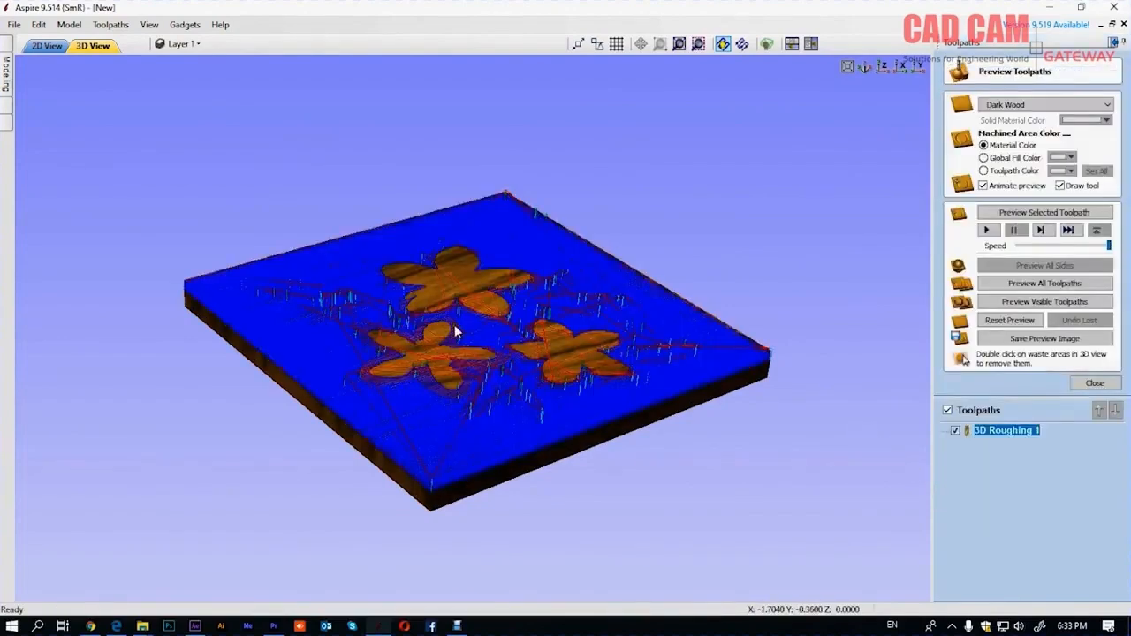
Step: Simulate all toolpaths, inspect the rough-cut flower relief, and close the preview
left_click(1041, 284)
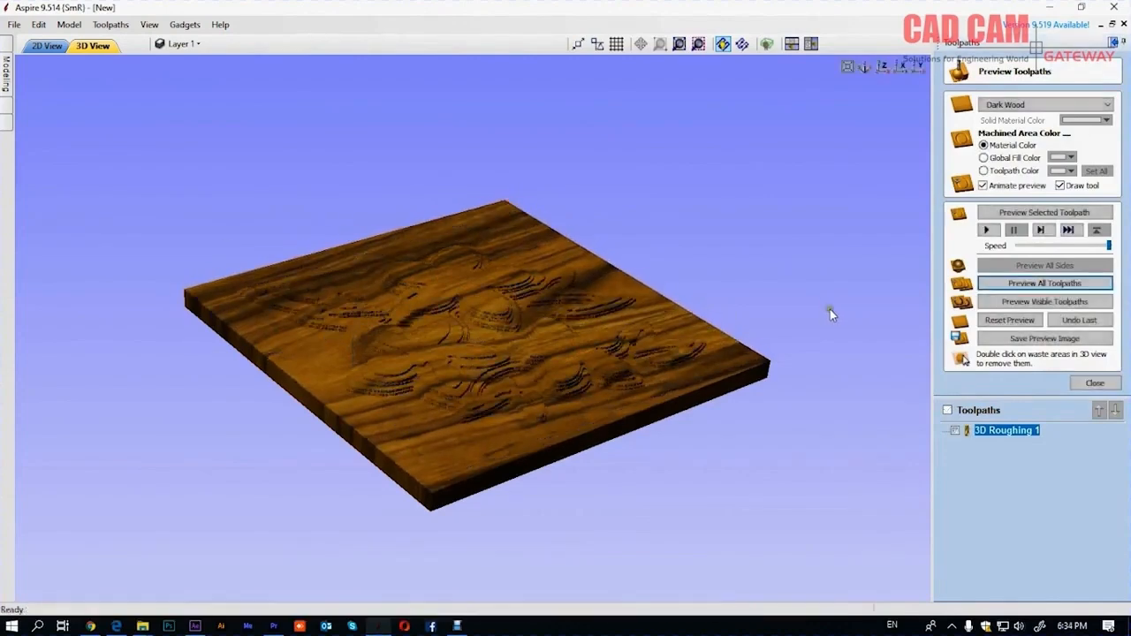
left_click_drag(558, 344, 598, 267)
scroll(435, 414, "up", 2)
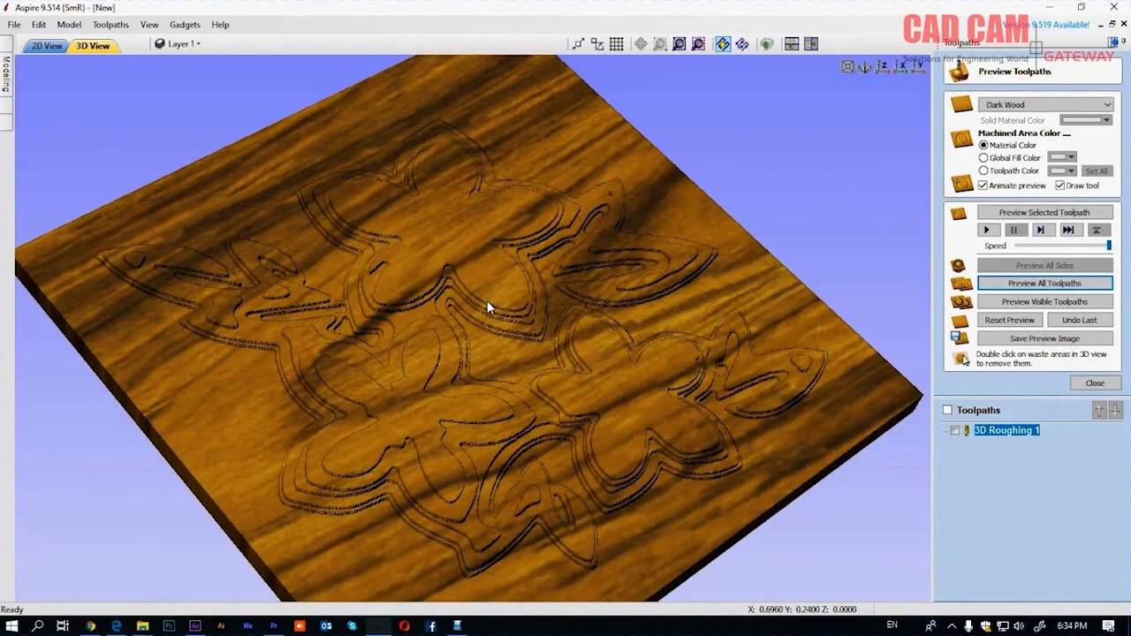
left_click_drag(487, 300, 667, 277)
left_click_drag(744, 346, 657, 384)
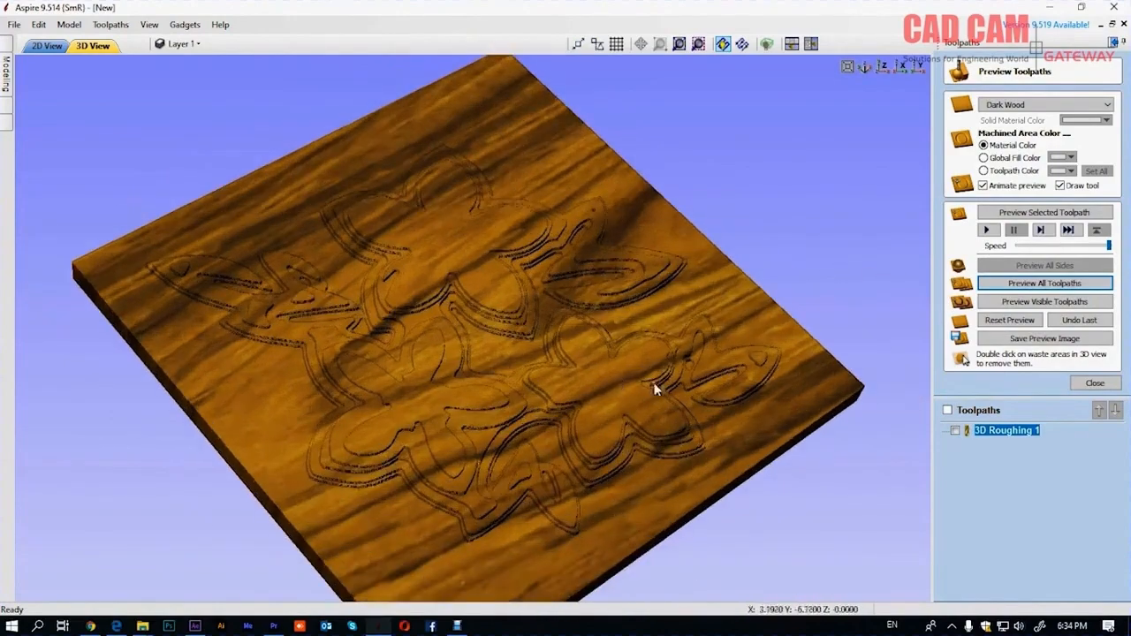
left_click(1095, 384)
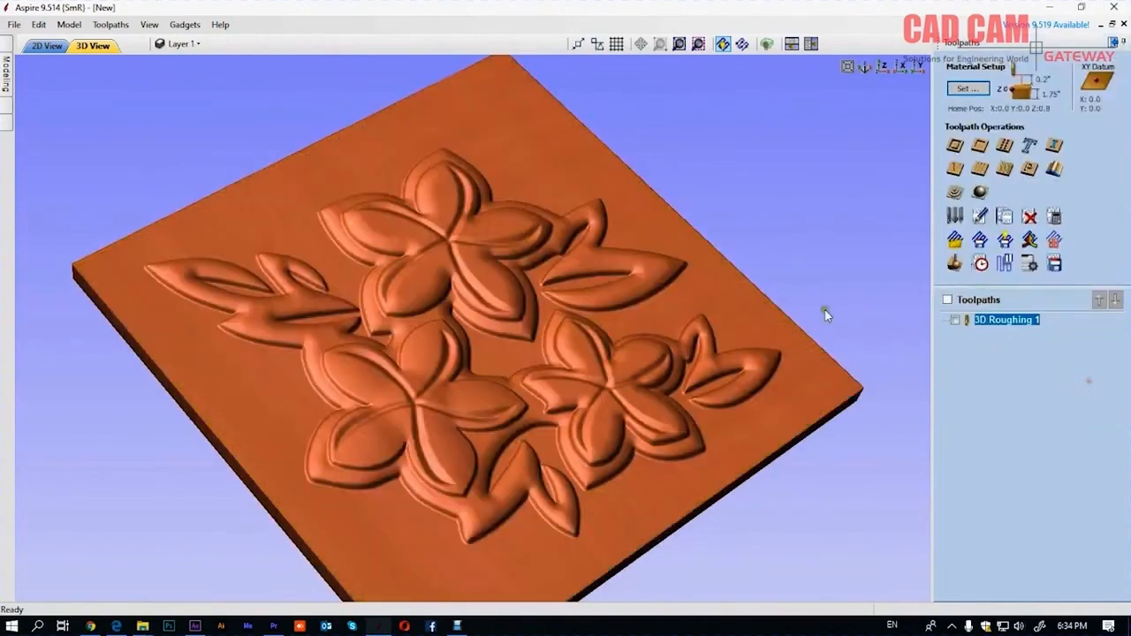
Step: Calculate a 3D finishing toolpath with the 0.125 inch ball nose, Offset strategy and material boundary
left_click(980, 194)
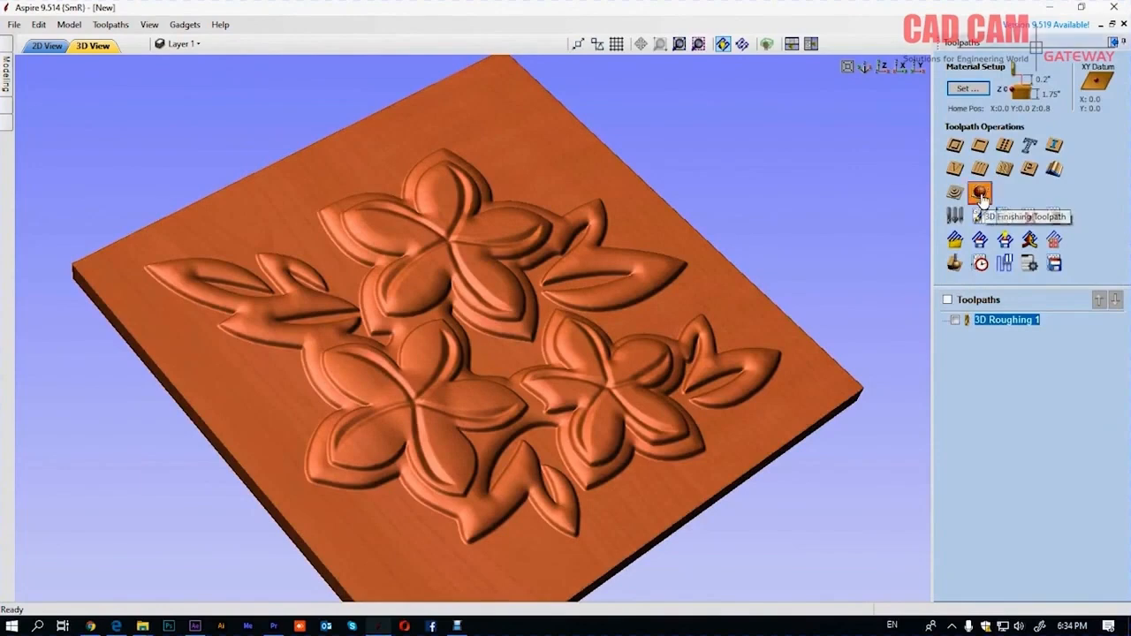
left_click(1044, 173)
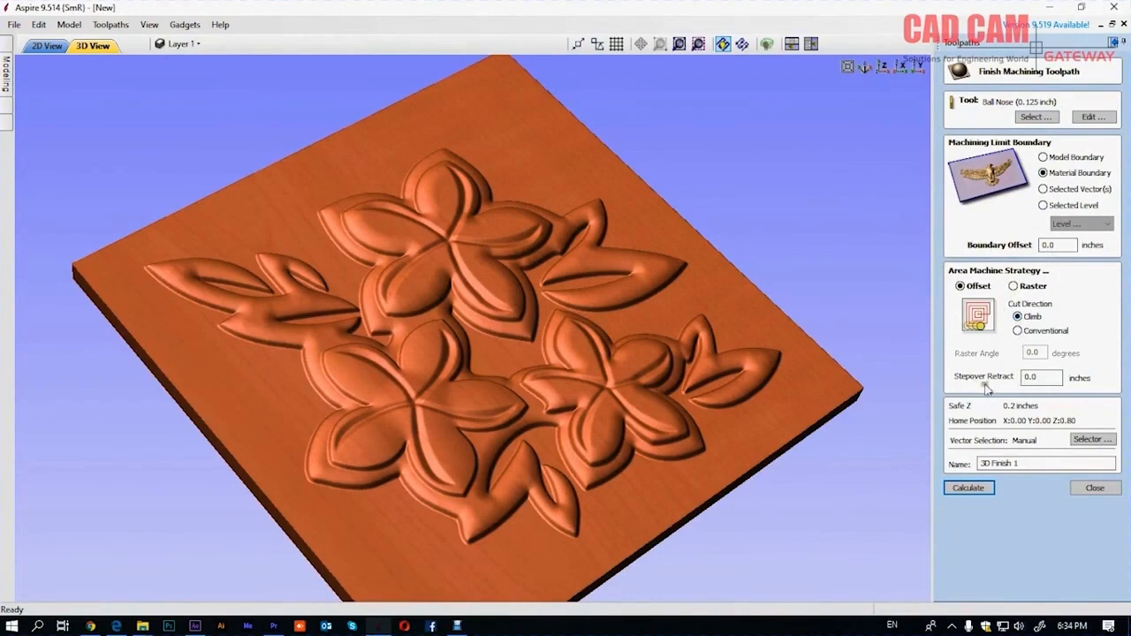
left_click(971, 489)
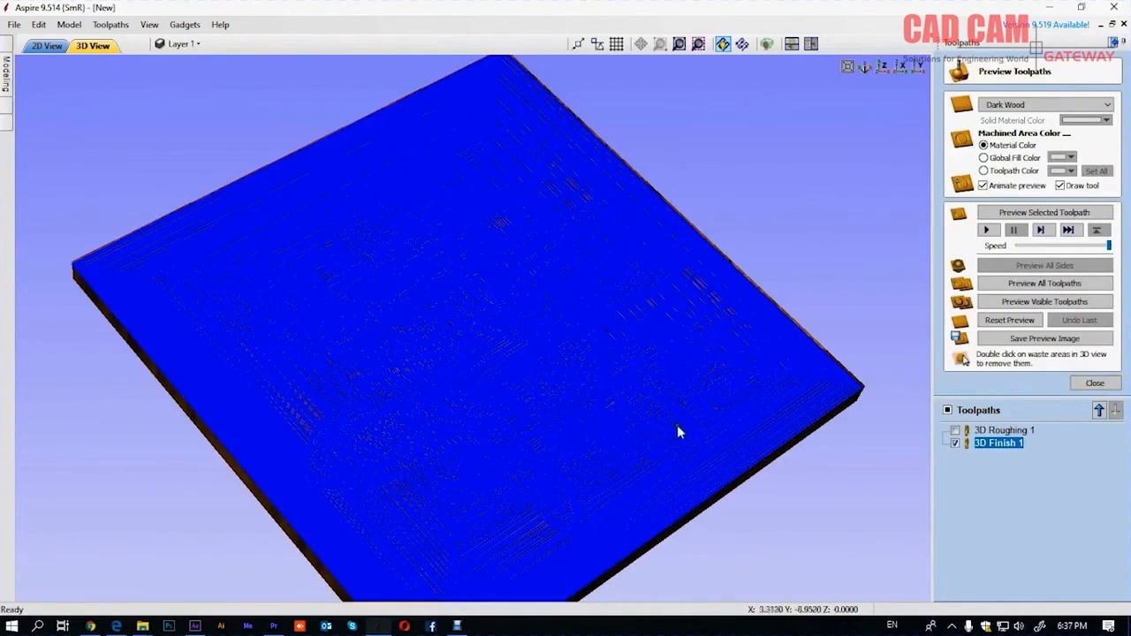
Step: Simulate the selected finishing toolpath, inspect the finished relief, and close the preview
left_click_drag(603, 433, 638, 341)
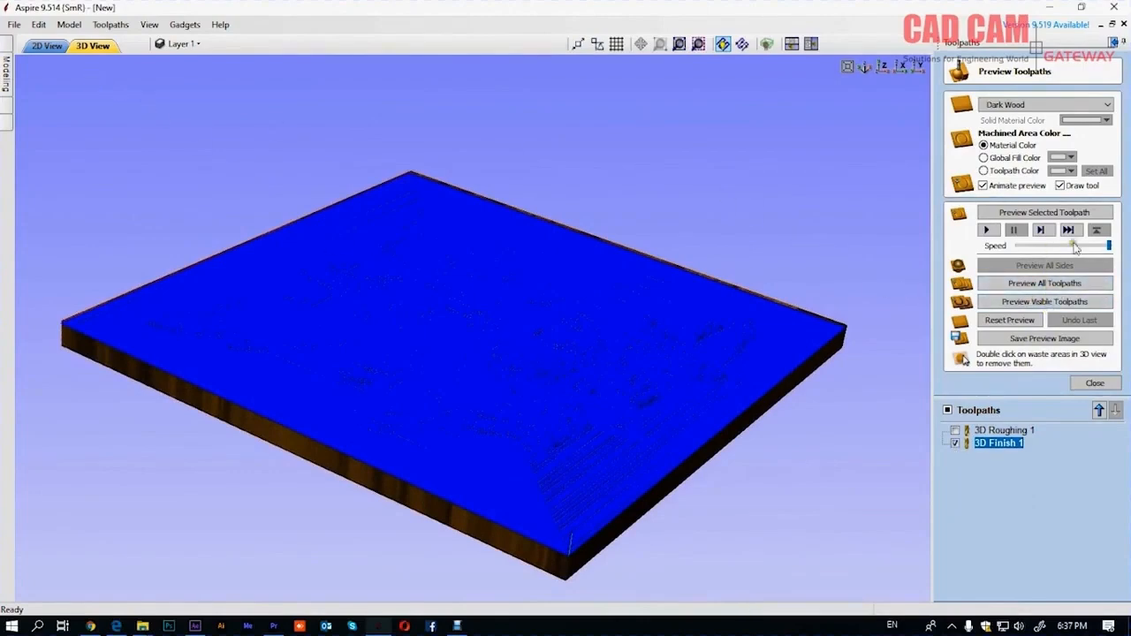
left_click(1030, 213)
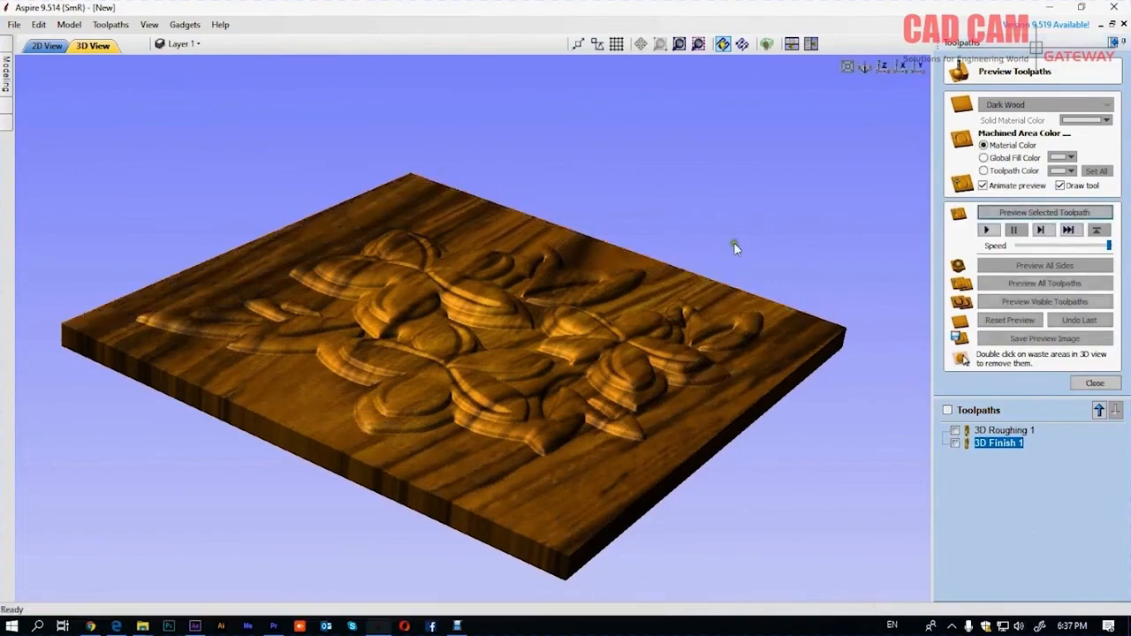
left_click_drag(575, 311, 413, 332)
left_click(1085, 385)
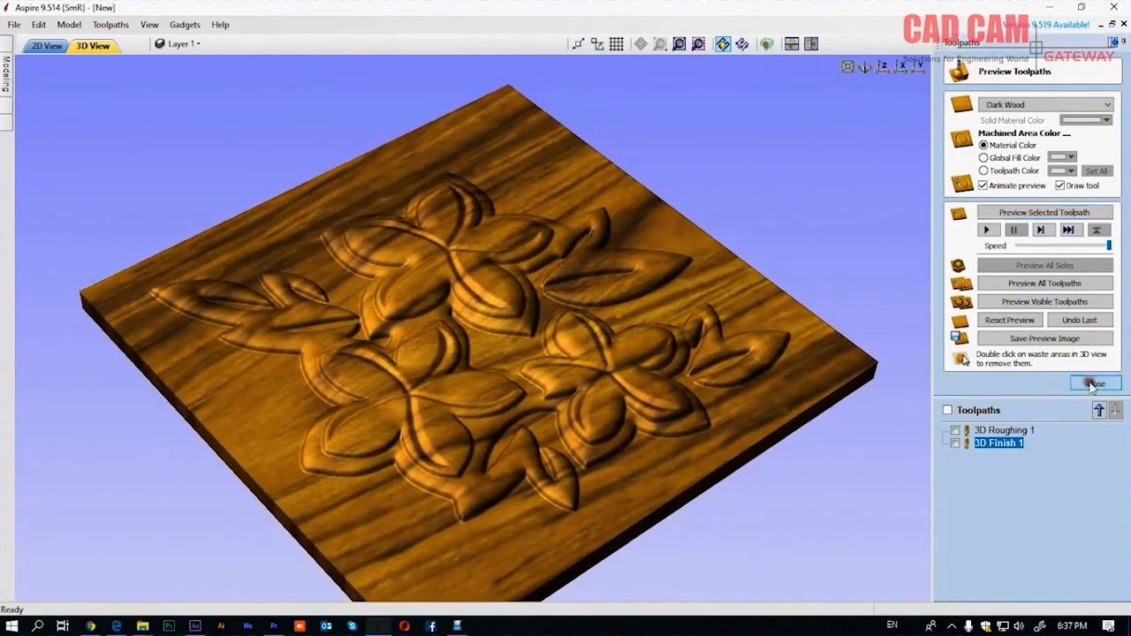
Step: Calculate a second 3D finishing toolpath with the 0.0625 inch ball nose, keeping the material boundary and Offset strategy
left_click(980, 192)
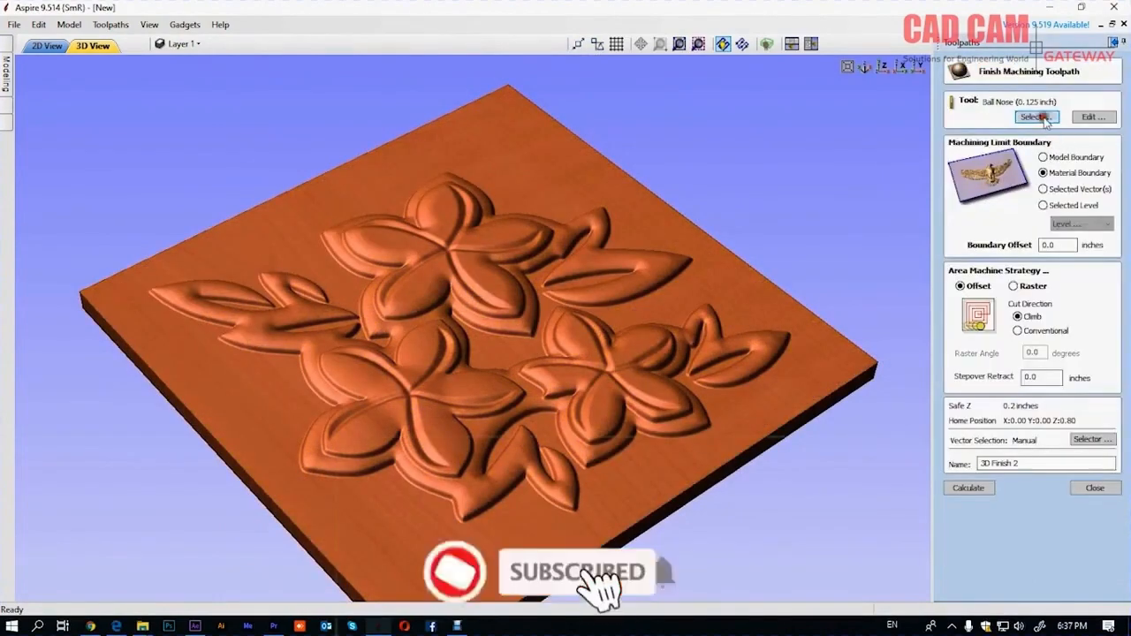
left_click(1042, 120)
left_click(431, 178)
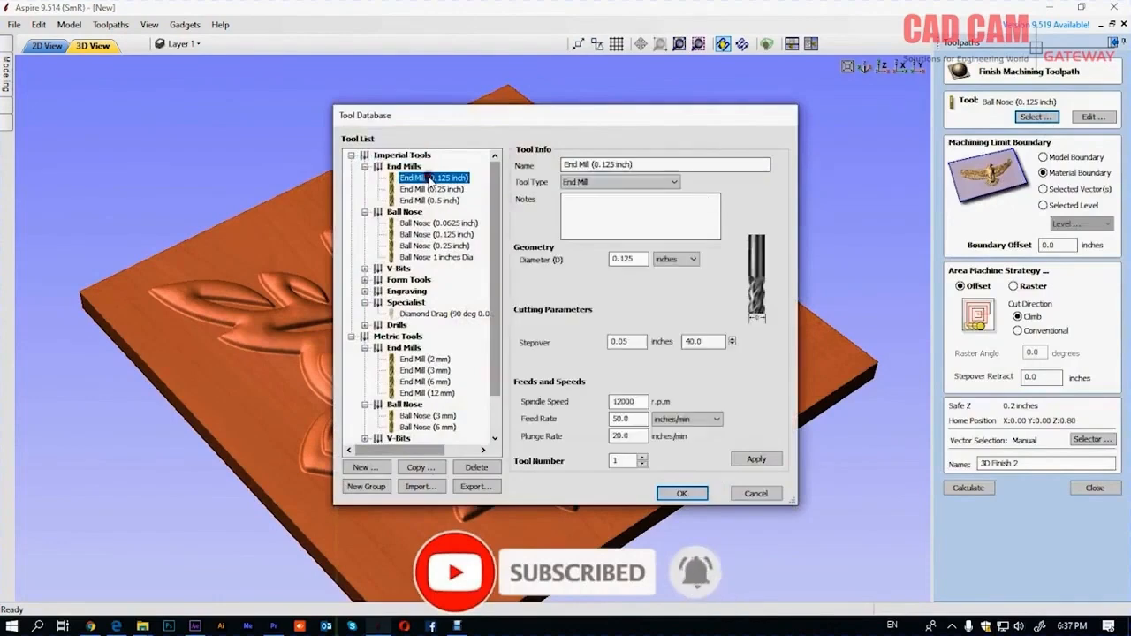
left_click(451, 224)
left_click(690, 495)
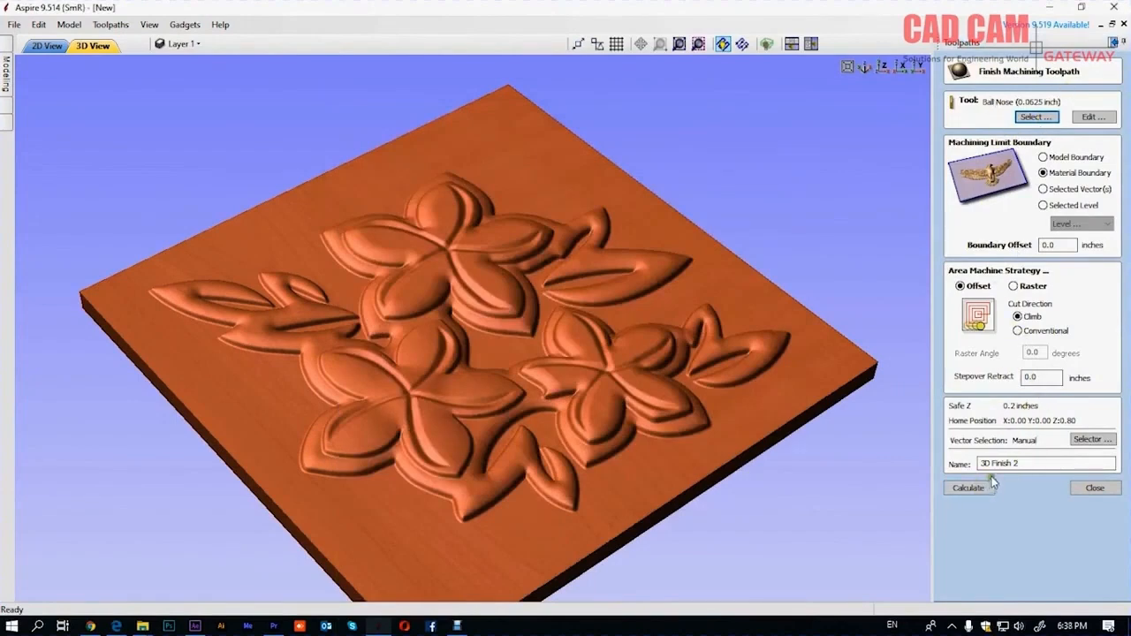
left_click(964, 486)
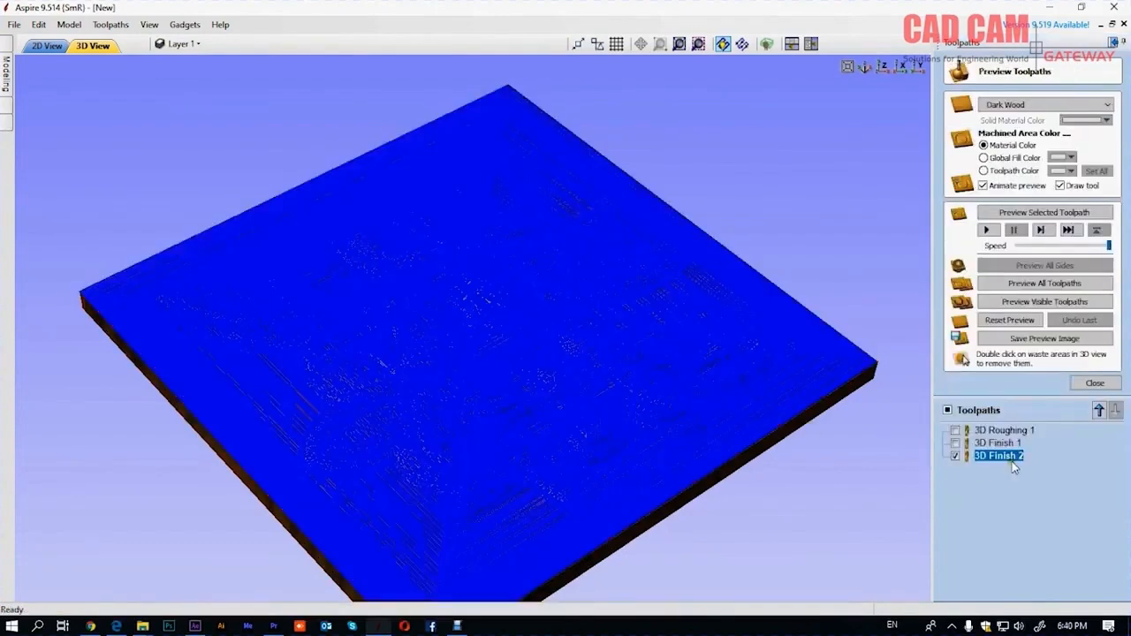
Step: Reset the preview and simulate all toolpaths on the fresh material block
mouse_move(1003, 462)
left_click(1005, 321)
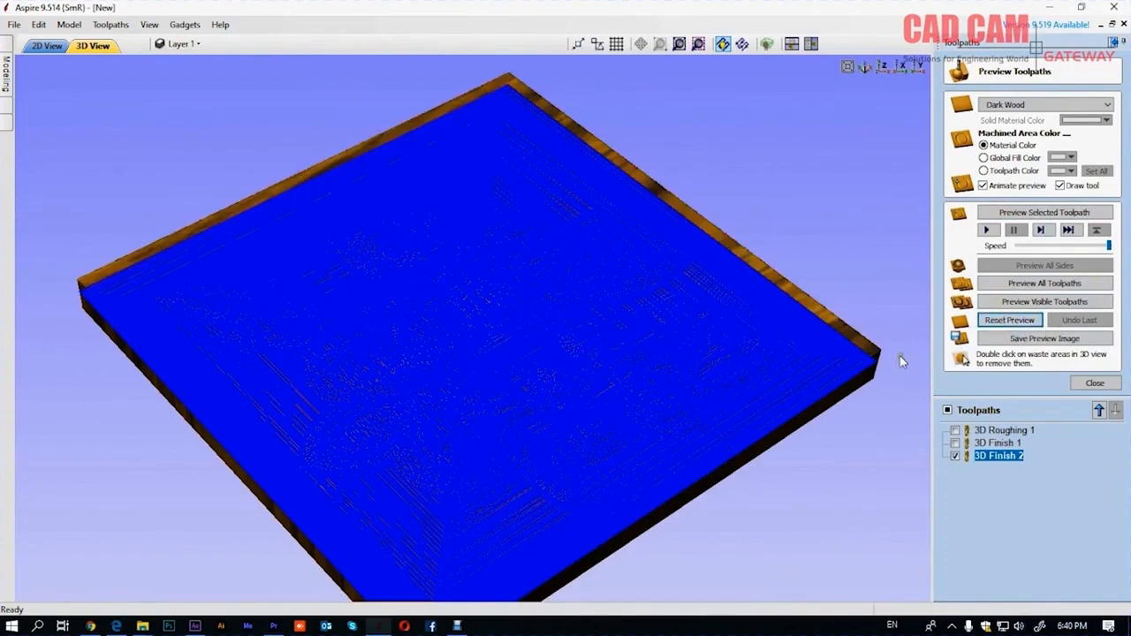
left_click(1045, 284)
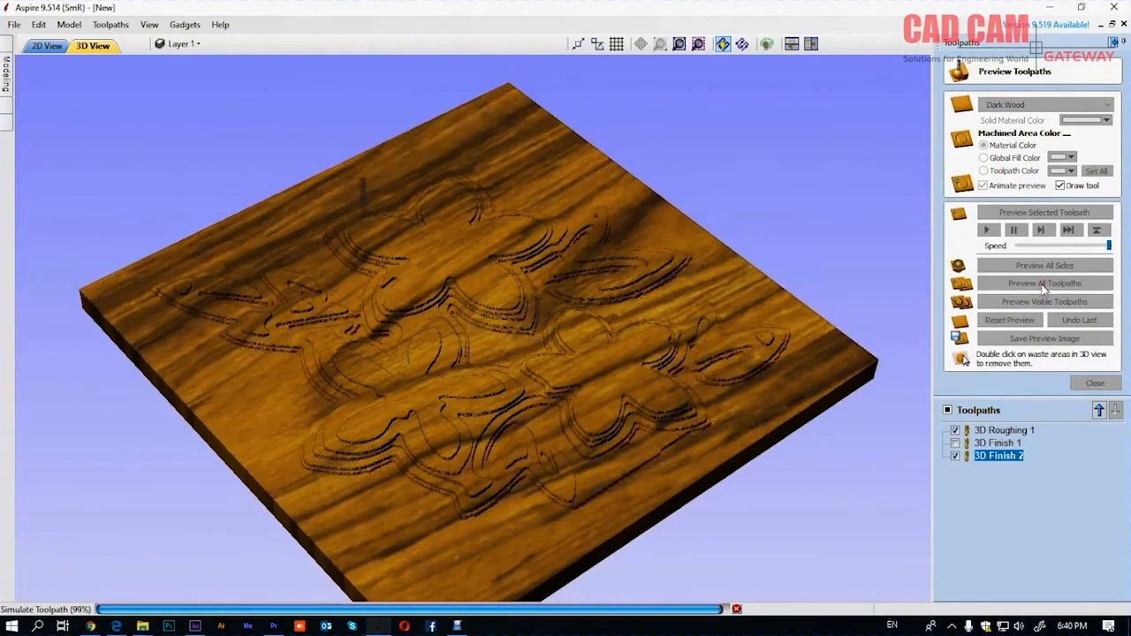
Step: Run the simulation of all toolpaths, inspect the carved flower relief from several angles, and close the preview
left_click(1045, 284)
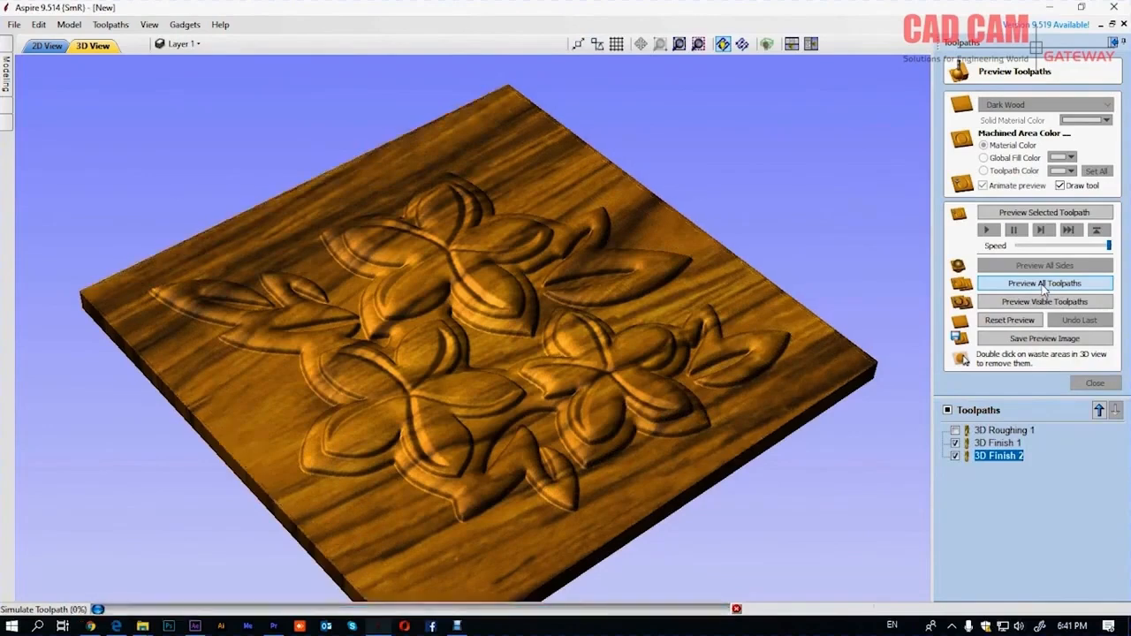
left_click(1045, 284)
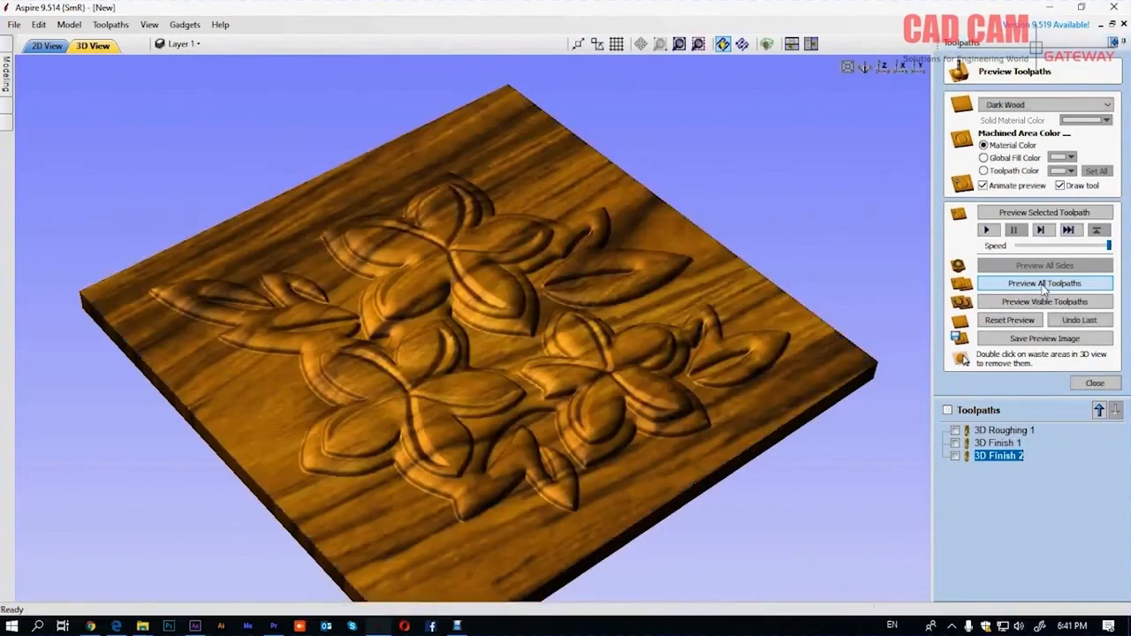
left_click_drag(567, 346, 514, 144)
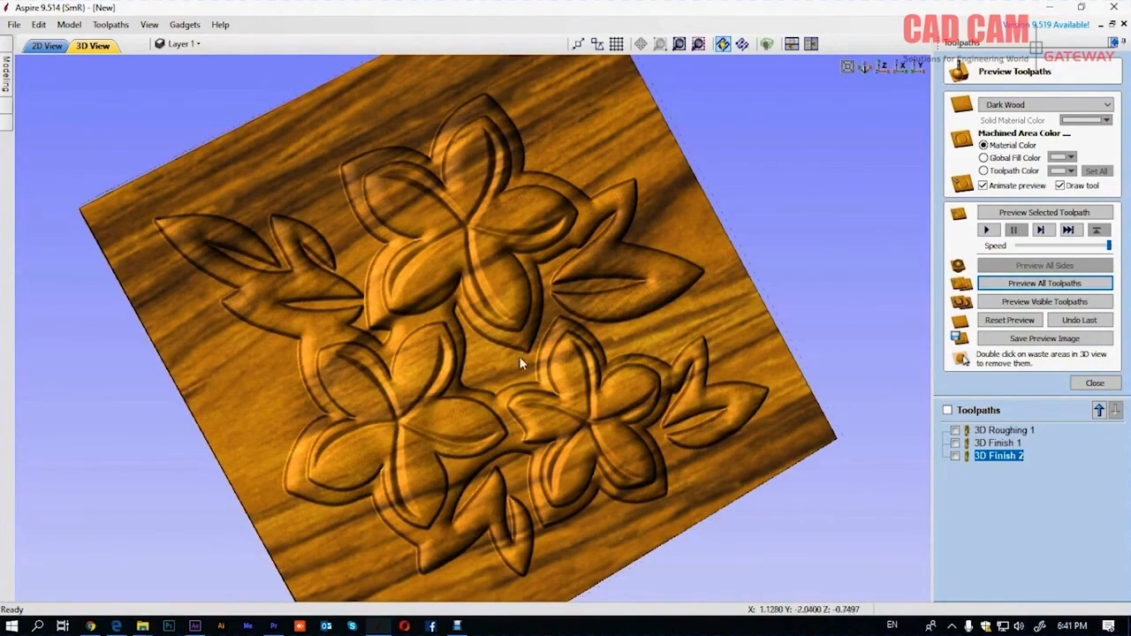
left_click_drag(511, 344, 459, 399)
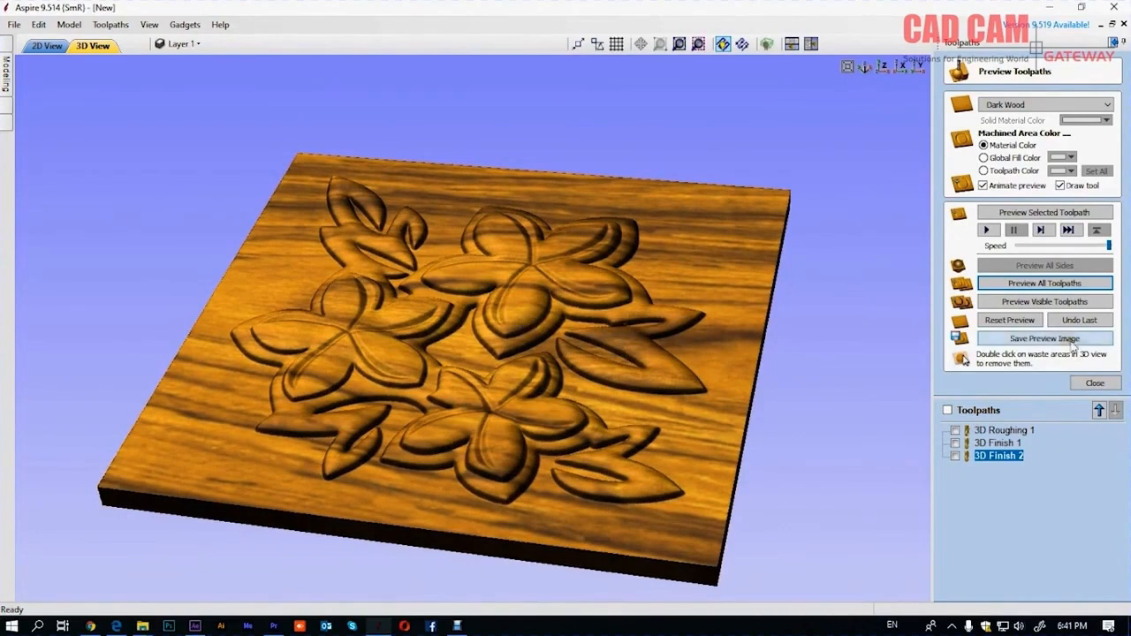
left_click(1096, 384)
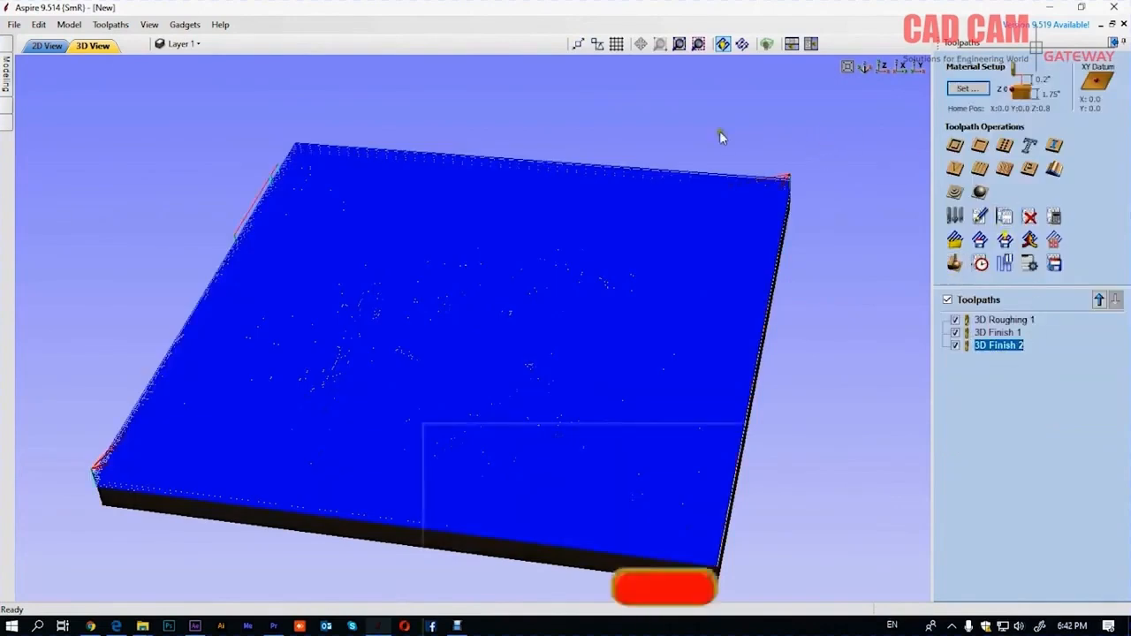
Step: Return to the 2D view with the modeling tools shown and examine the flower layout up close
key("F2")
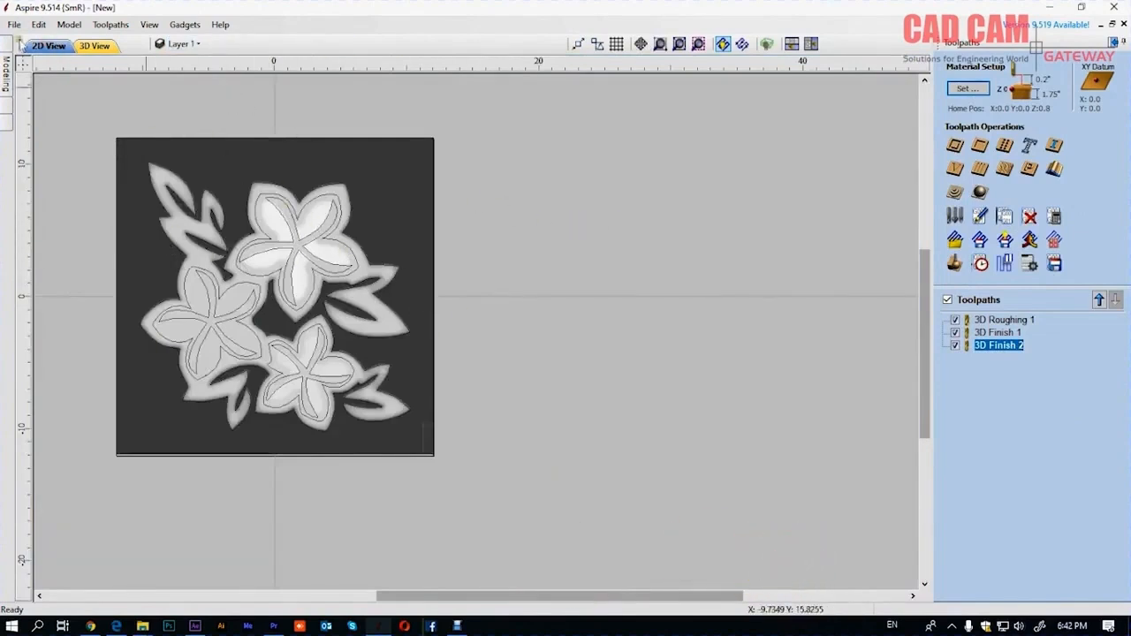
left_click(1113, 42)
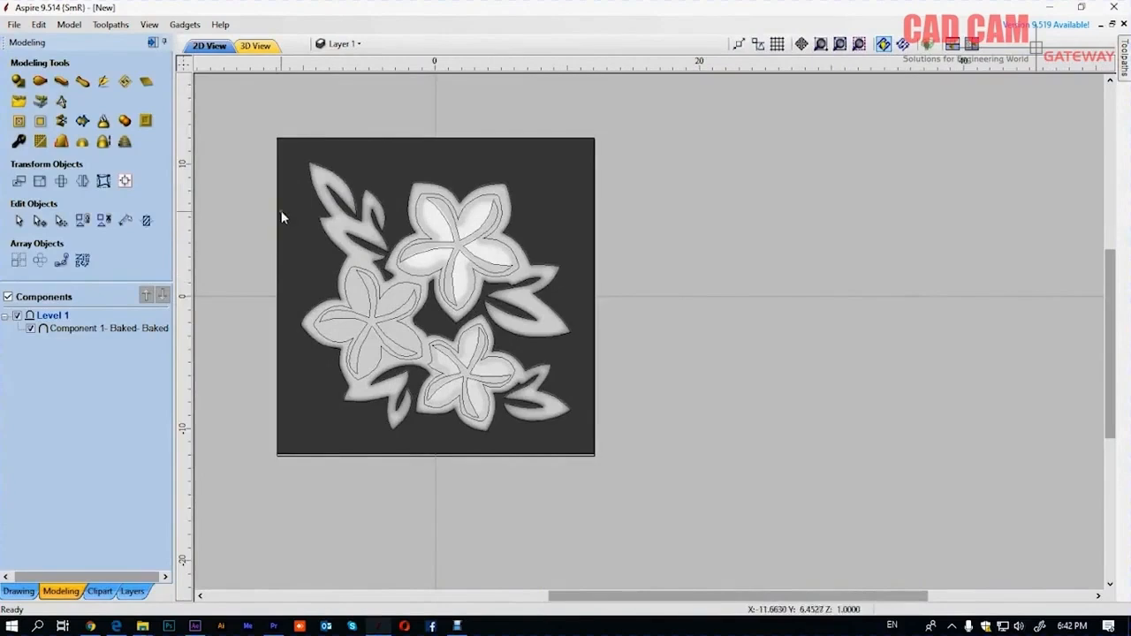
scroll(281, 211, "up", 1)
scroll(281, 210, "up", 1)
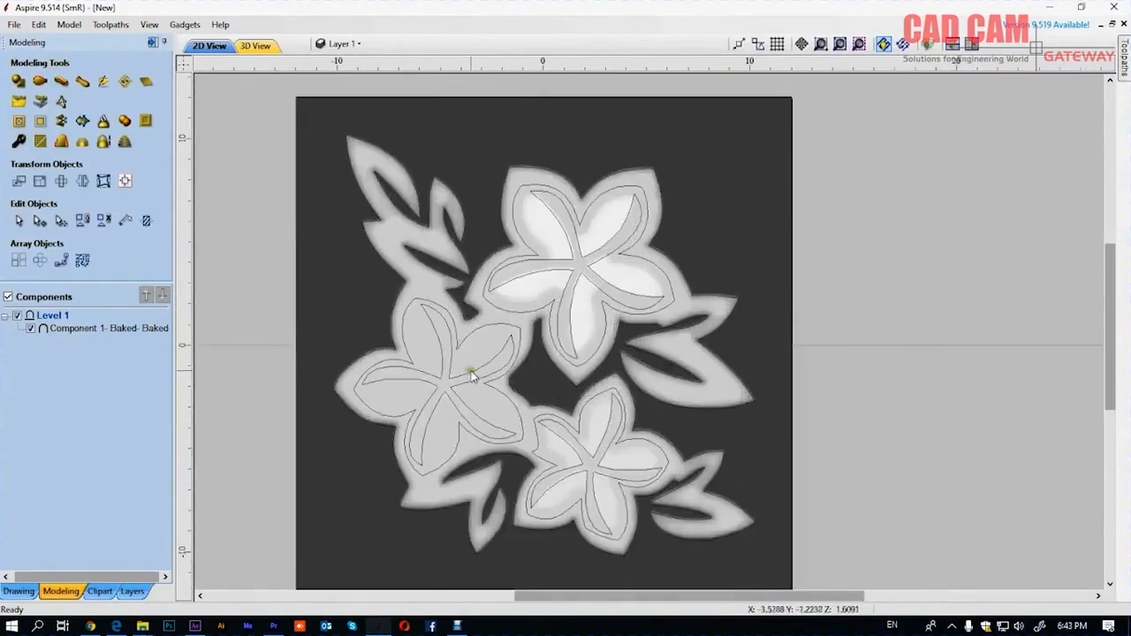